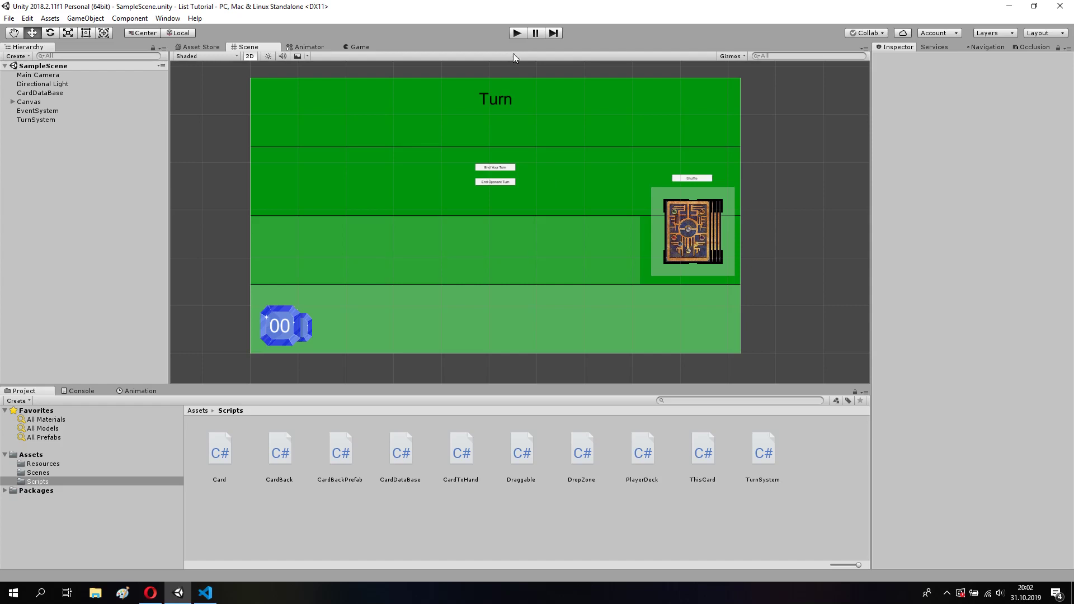
Play-test summoning the Demon card onto the field, then open Card.cs in Visual Studio Code
{"action": "left_click", "coordinate": [514, 33]}
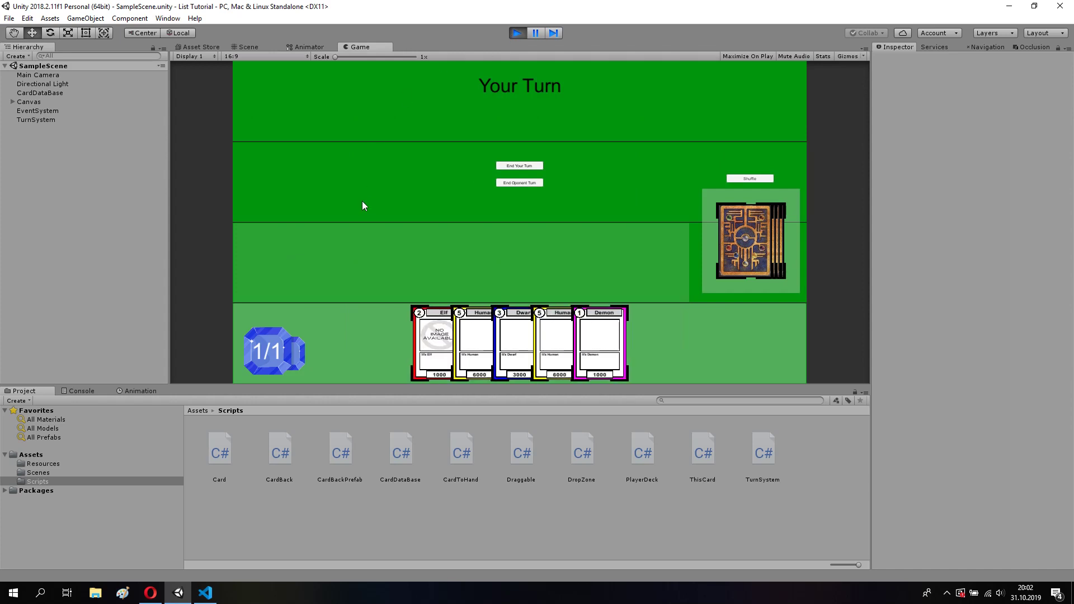
{"action": "left_click_drag", "start_coordinate": [611, 347], "coordinate": [532, 270]}
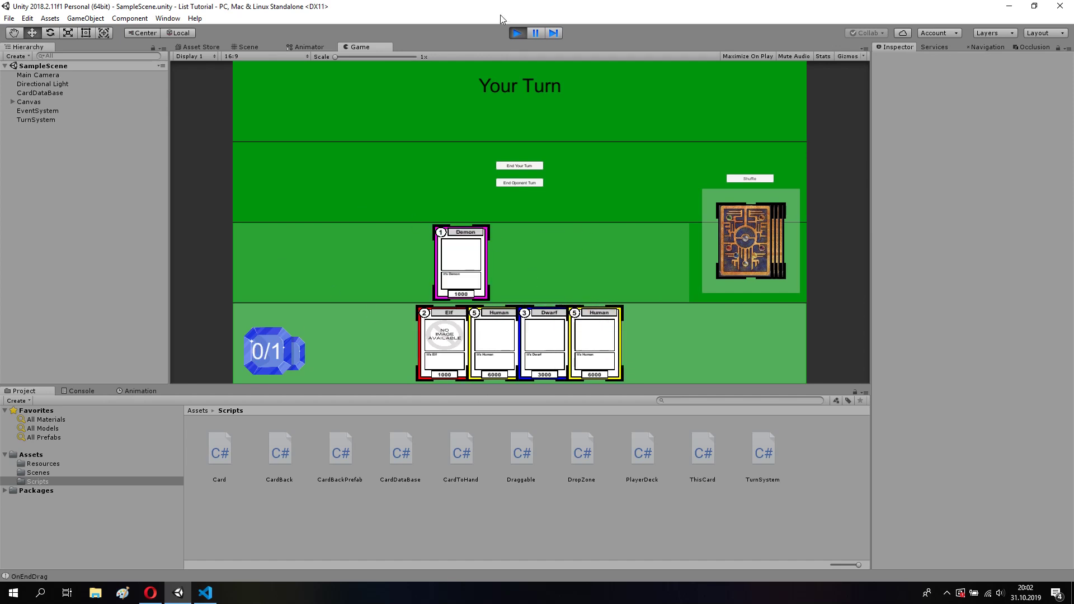
{"action": "left_click", "coordinate": [518, 33]}
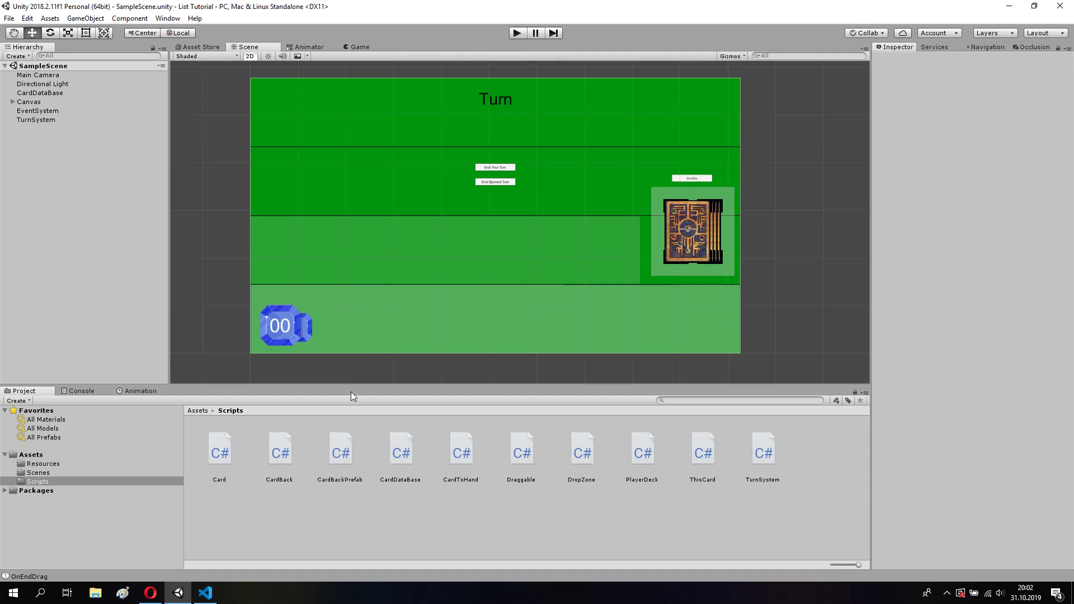
{"action": "left_click", "coordinate": [215, 451]}
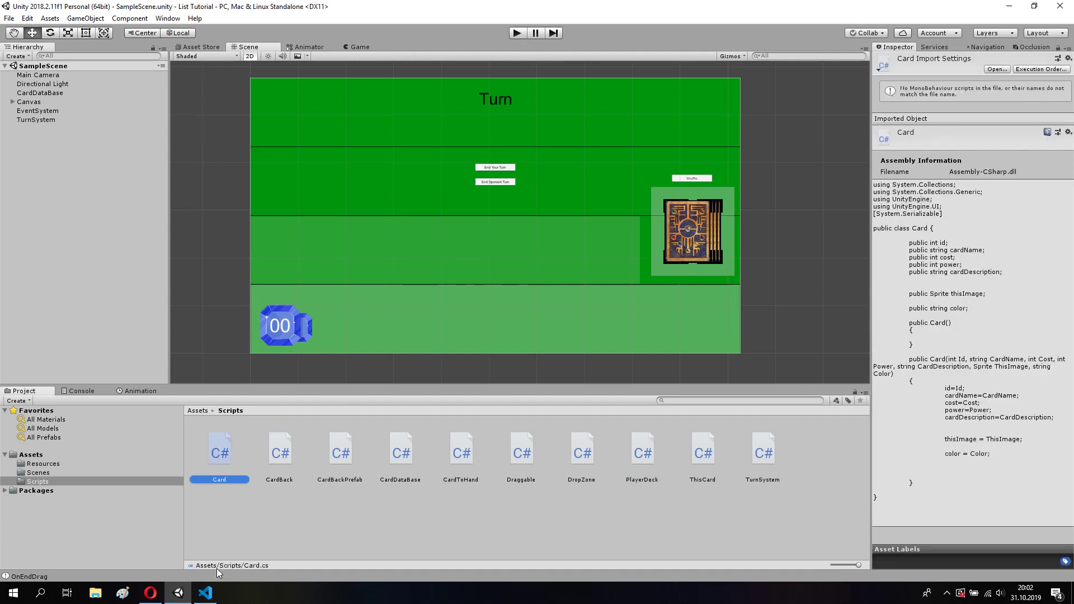
{"action": "left_click", "coordinate": [203, 596]}
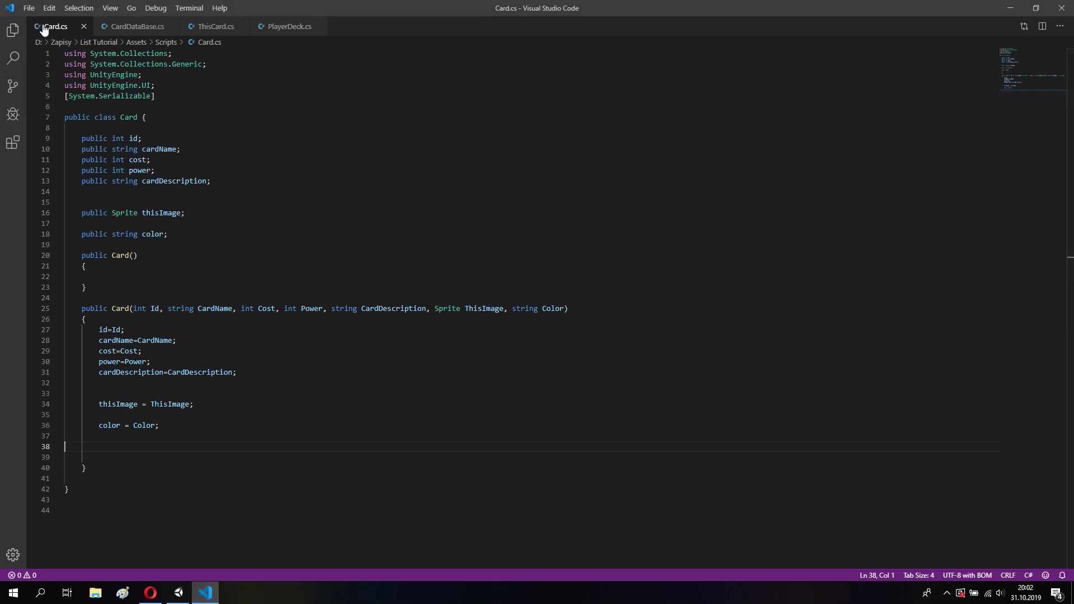
Declare 'public int drawXcards;' and 'public int addXmaxMana;' below cardDescription in Card.cs, and save
{"action": "left_click", "coordinate": [223, 182]}
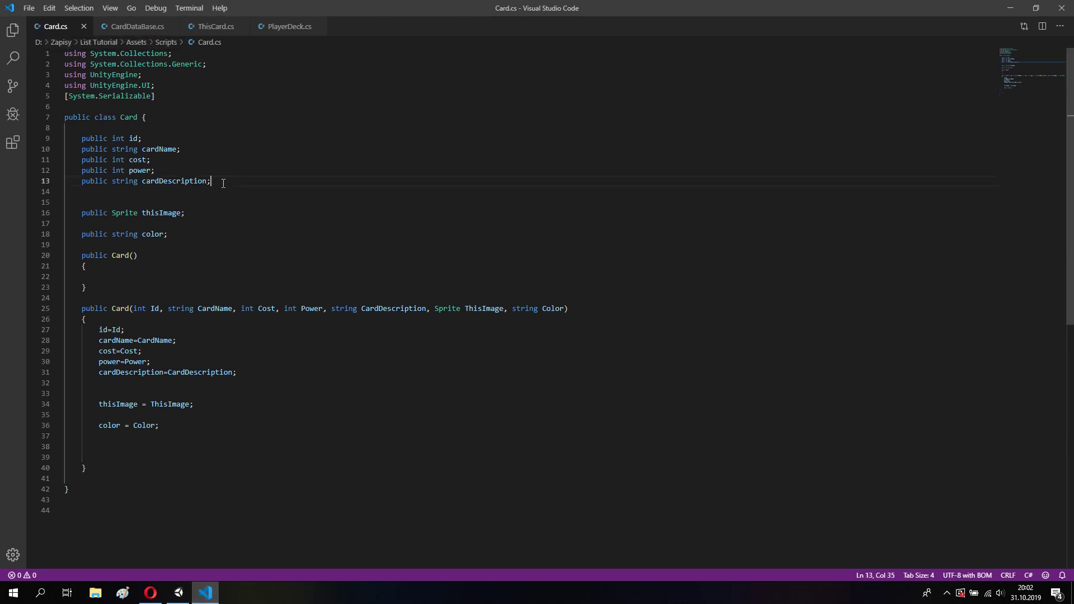
{"action": "key", "text": "Return"}
{"action": "key", "text": "Return"}
{"action": "type", "text": "public "}
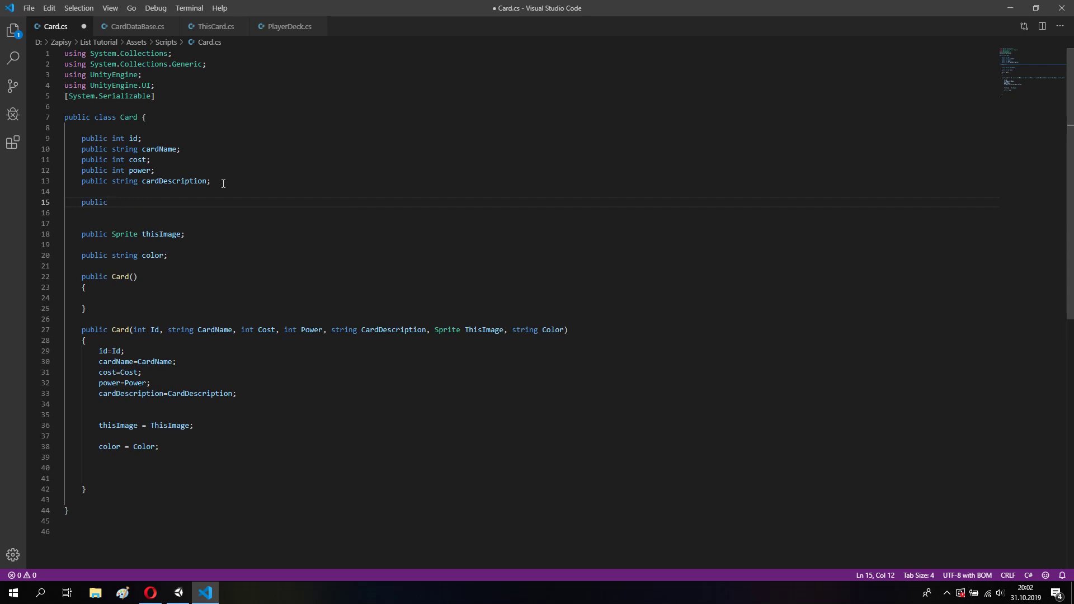
{"action": "type", "text": "int "}
{"action": "type", "text": "drawX"}
{"action": "type", "text": "cards;"}
{"action": "key", "text": "Return"}
{"action": "type", "text": "public int "}
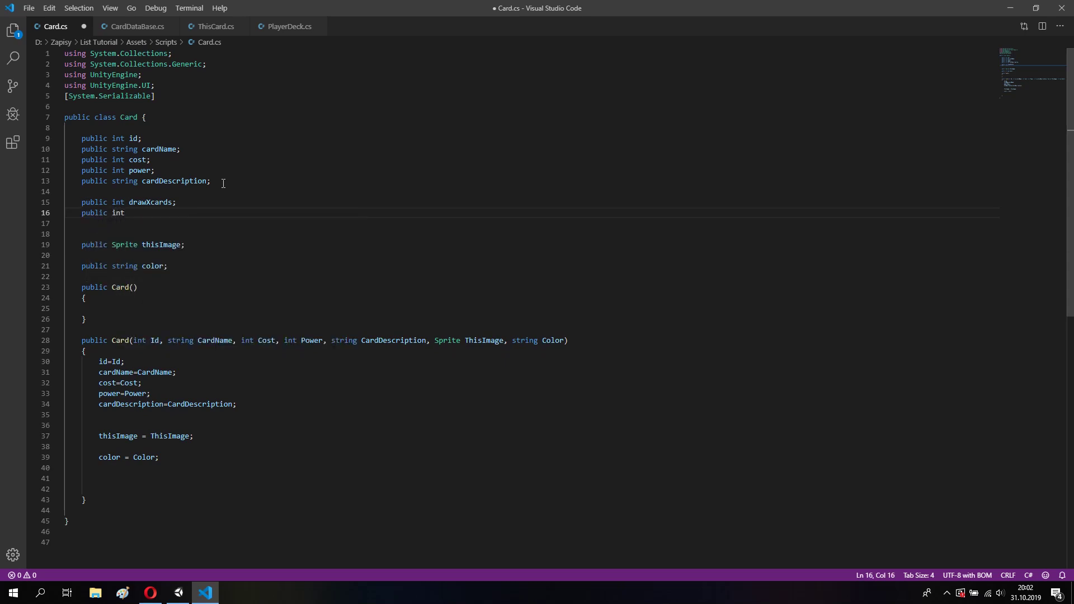
{"action": "type", "text": "addXmana"}
{"action": "key", "text": "BackSpace"}
{"action": "key", "text": "BackSpace"}
{"action": "key", "text": "BackSpace"}
{"action": "key", "text": "BackSpace"}
{"action": "type", "text": "axMana;"}
{"action": "key", "text": "ctrl+s"}
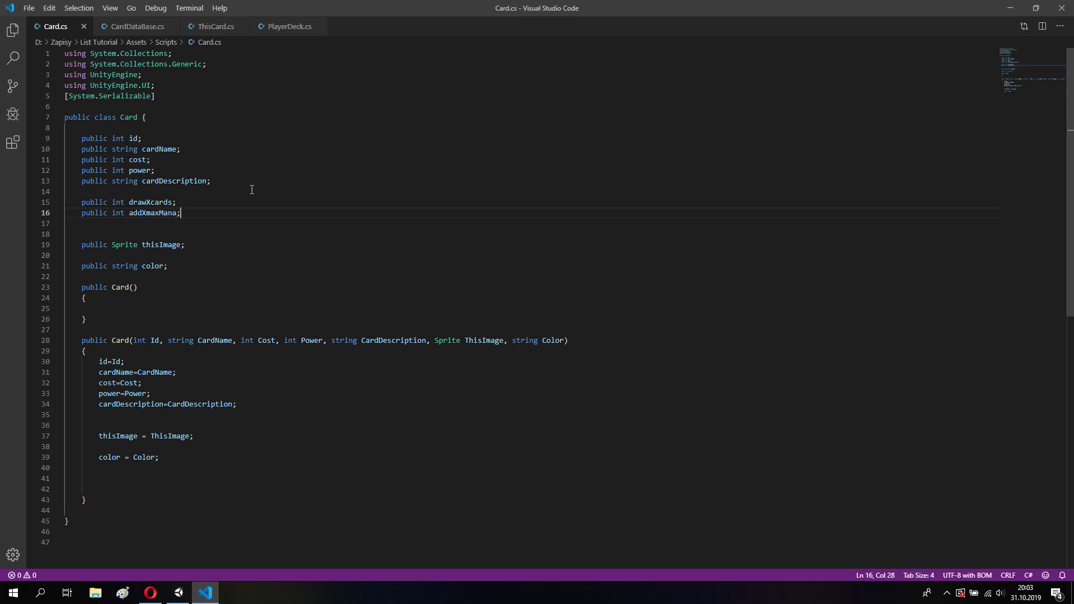
{"action": "scroll", "coordinate": [226, 213], "scroll_direction": "down", "scroll_amount": 1}
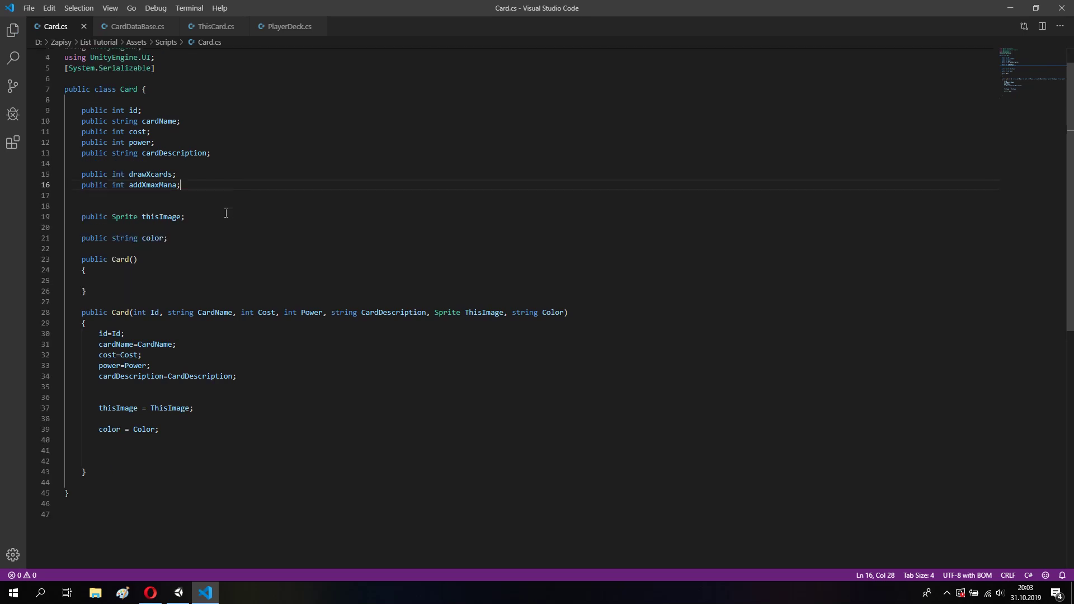
Append 'int DrawXcards, int AddXmaxMana' parameters to the Card constructor
{"action": "left_click", "coordinate": [568, 312]}
{"action": "type", "text": ", "}
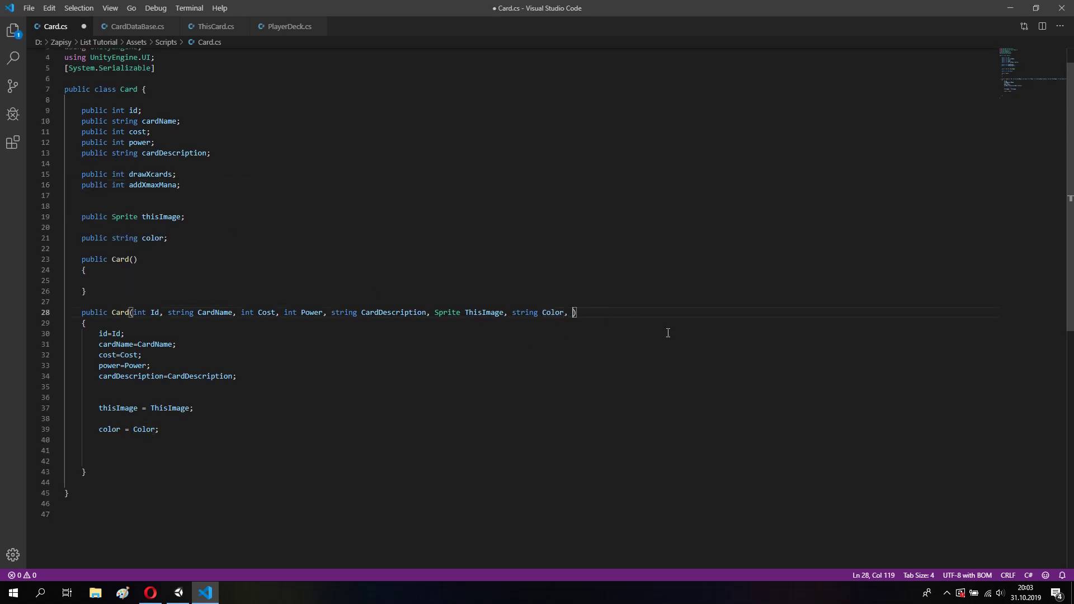
{"action": "type", "text": "int DrawXcards;"}
{"action": "key", "text": "ctrl+s"}
{"action": "key", "text": "BackSpace"}
{"action": "type", "text": ", "}
{"action": "type", "text": "int "}
{"action": "type", "text": "AddXmaxMana"}
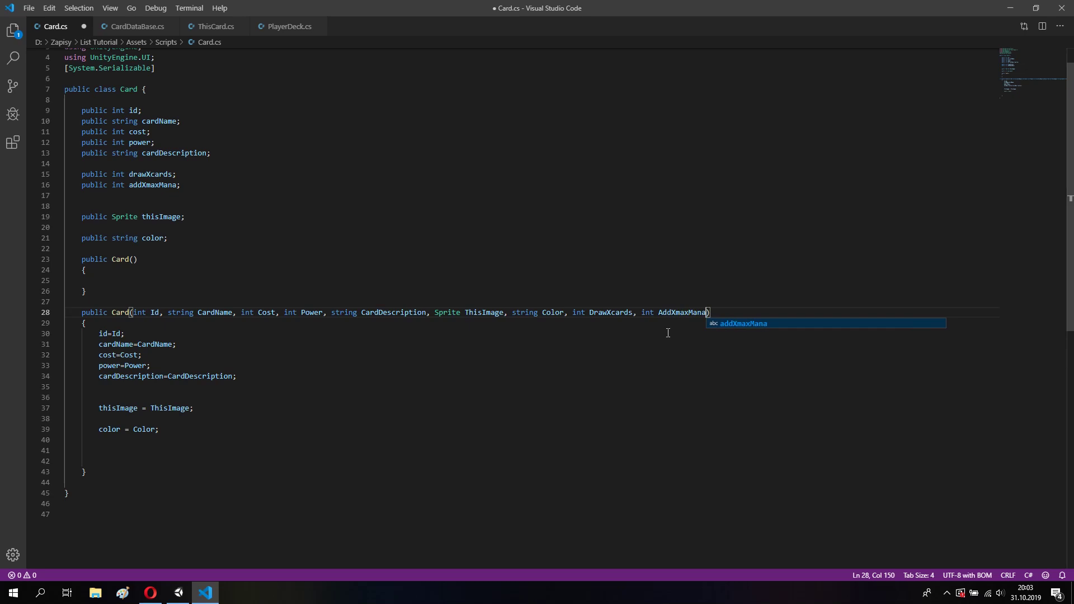
Assign drawXcards = DrawXcards and addXmaxMana = AddXmaxMana in the constructor body, and save
{"action": "left_click", "coordinate": [187, 429]}
{"action": "key", "text": "Return"}
{"action": "key", "text": "Return"}
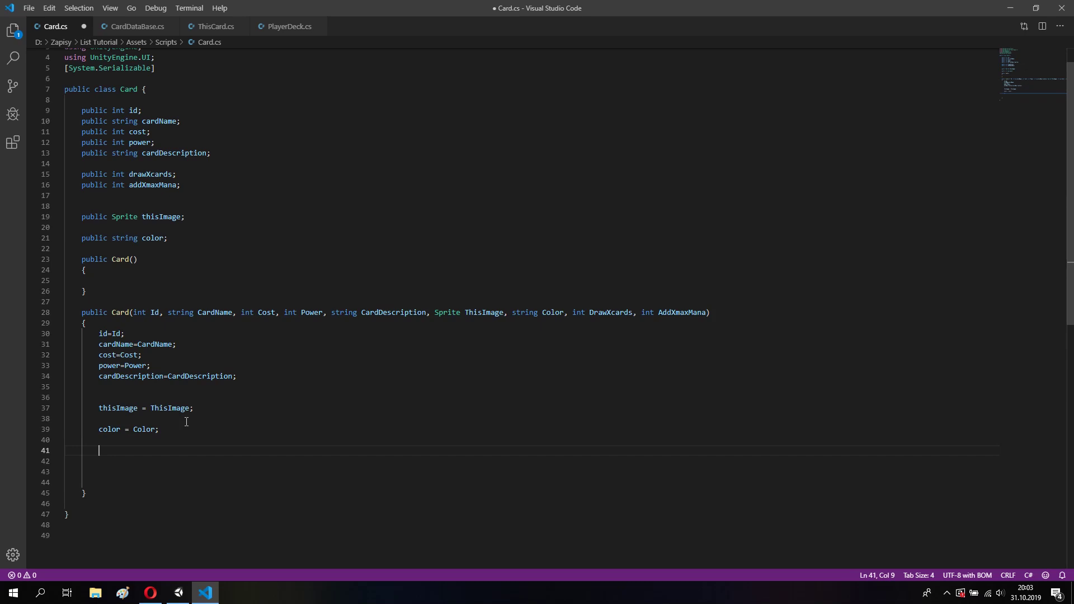
{"action": "type", "text": "draw"}
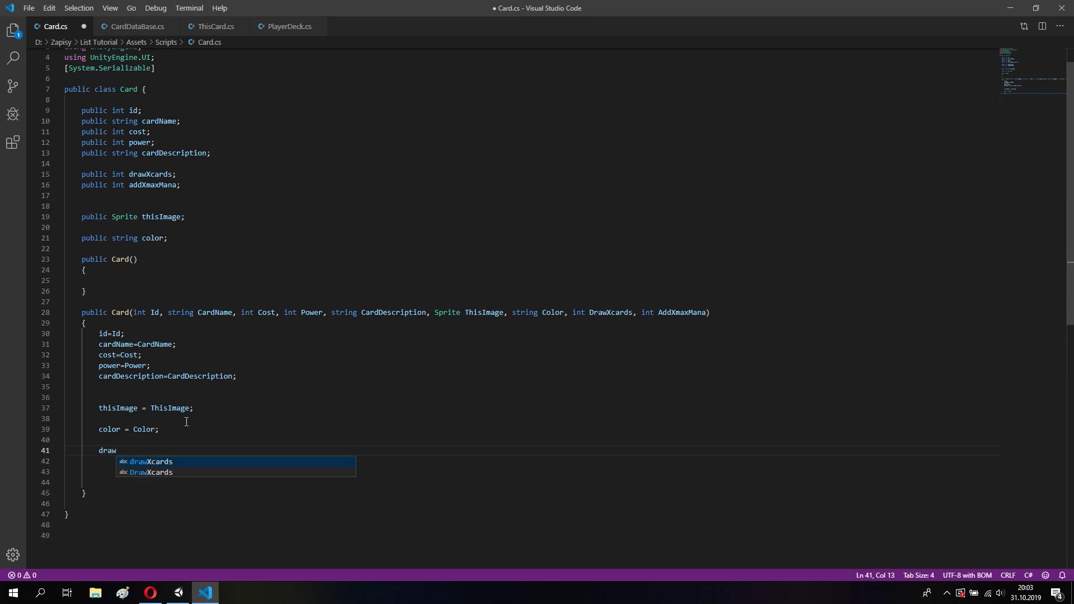
{"action": "key", "text": "Tab"}
{"action": "type", "text": "= D"}
{"action": "key", "text": "Tab"}
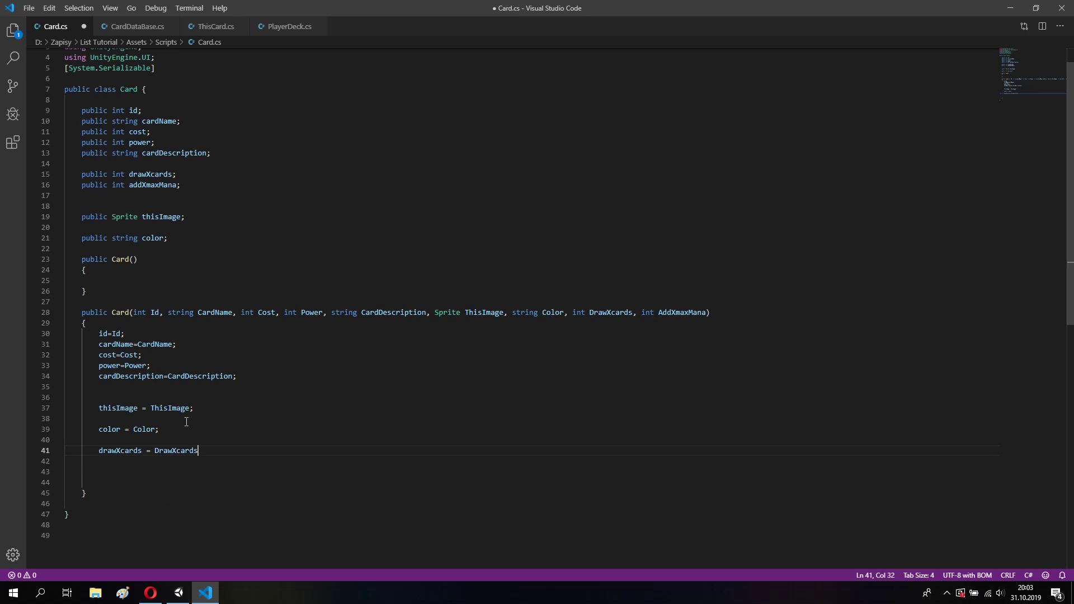
{"action": "type", "text": ";"}
{"action": "key", "text": "Return"}
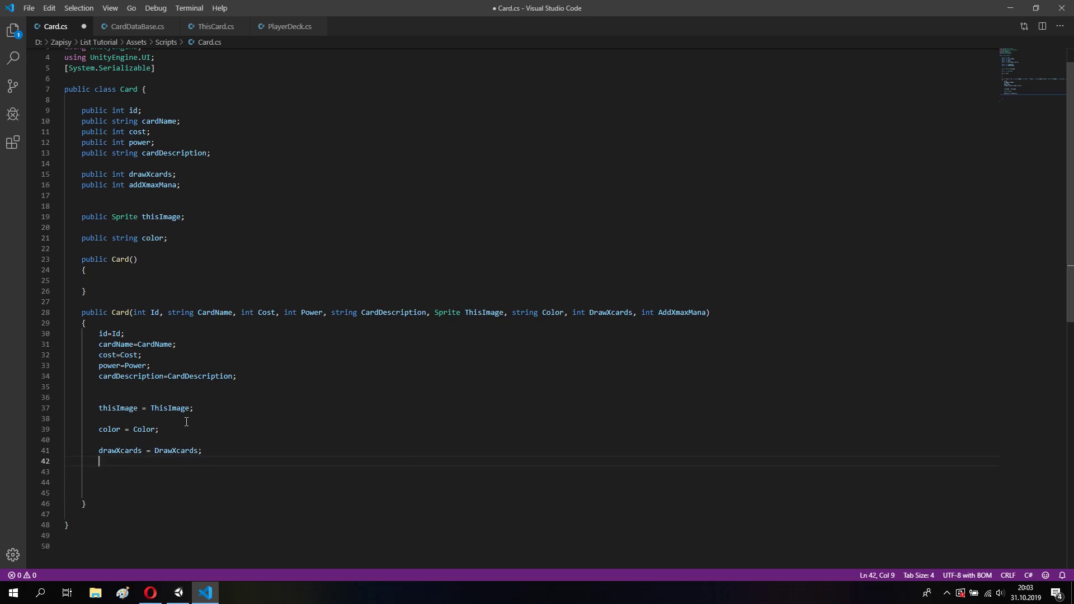
{"action": "type", "text": "add"}
{"action": "key", "text": "Tab"}
{"action": "type", "text": "= A"}
{"action": "key", "text": "Tab"}
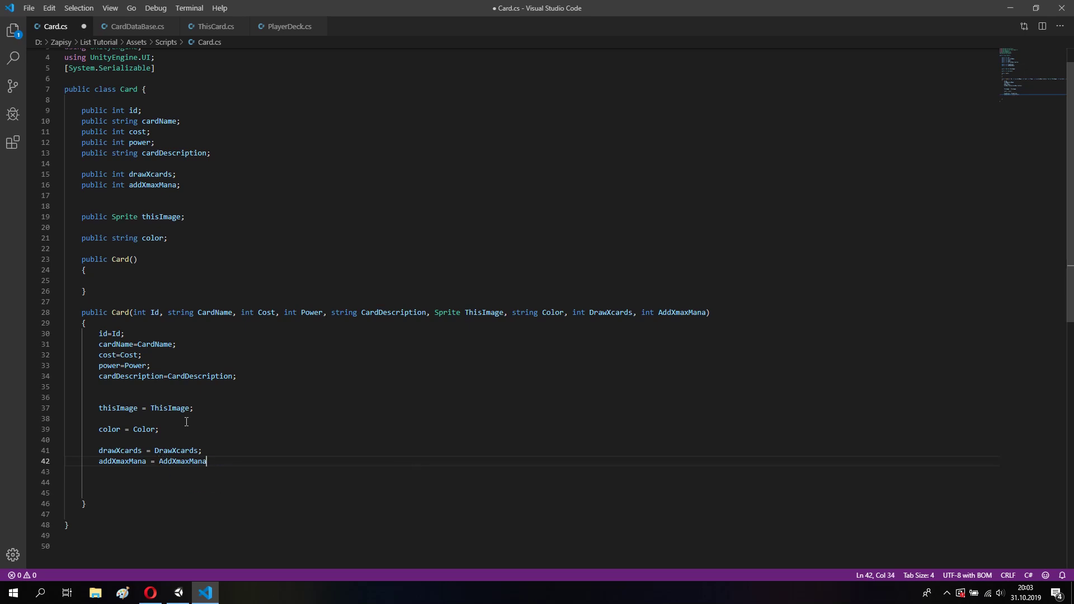
{"action": "type", "text": ";"}
{"action": "key", "text": "ctrl+s"}
Check where CardDescription is used in Card.cs, then switch to CardDataBase.cs
{"action": "left_click", "coordinate": [102, 505]}
{"action": "left_click", "coordinate": [251, 461]}
{"action": "scroll", "coordinate": [251, 463], "scroll_direction": "up", "scroll_amount": 1}
{"action": "left_click", "coordinate": [224, 404]}
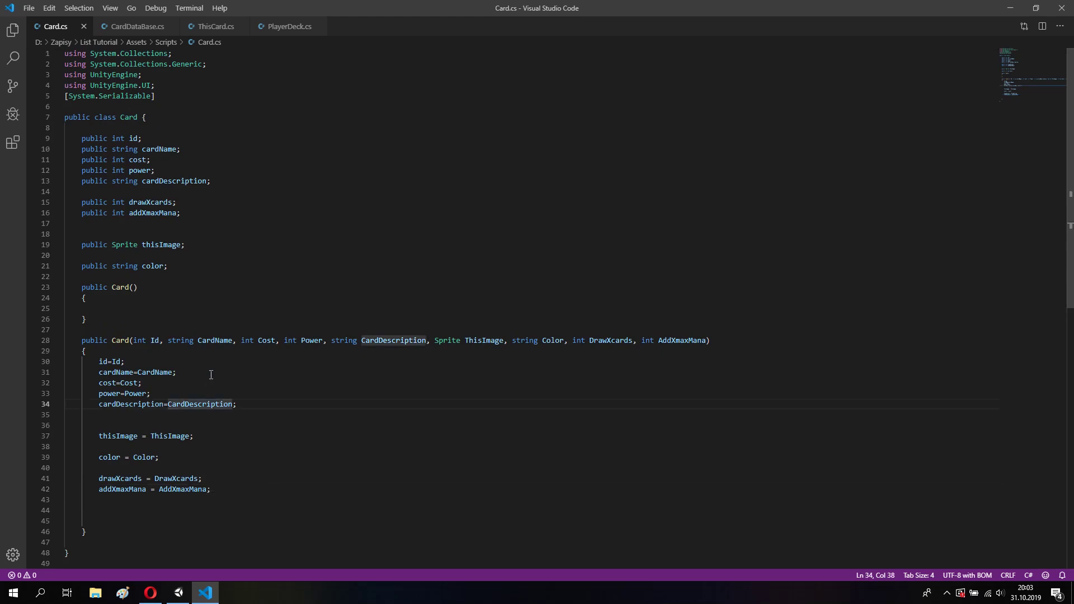
{"action": "left_click", "coordinate": [125, 35]}
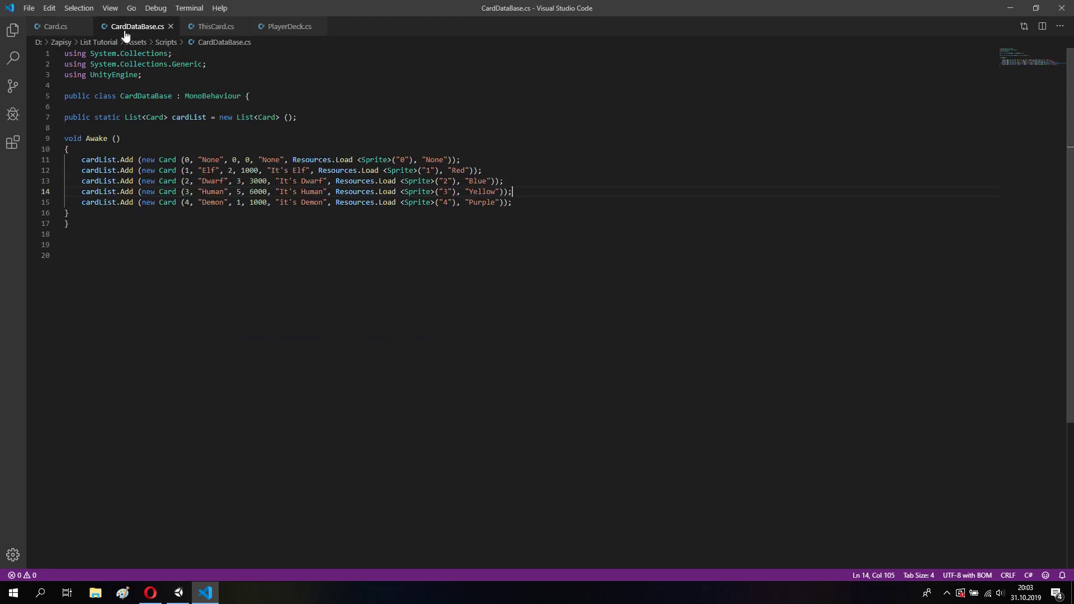
Append ', 0, 0' after "None" in the line 11 cardList.Add call
{"action": "left_click", "coordinate": [218, 305]}
{"action": "left_click", "coordinate": [448, 160]}
{"action": "type", "text": ", 0, 0,0"}
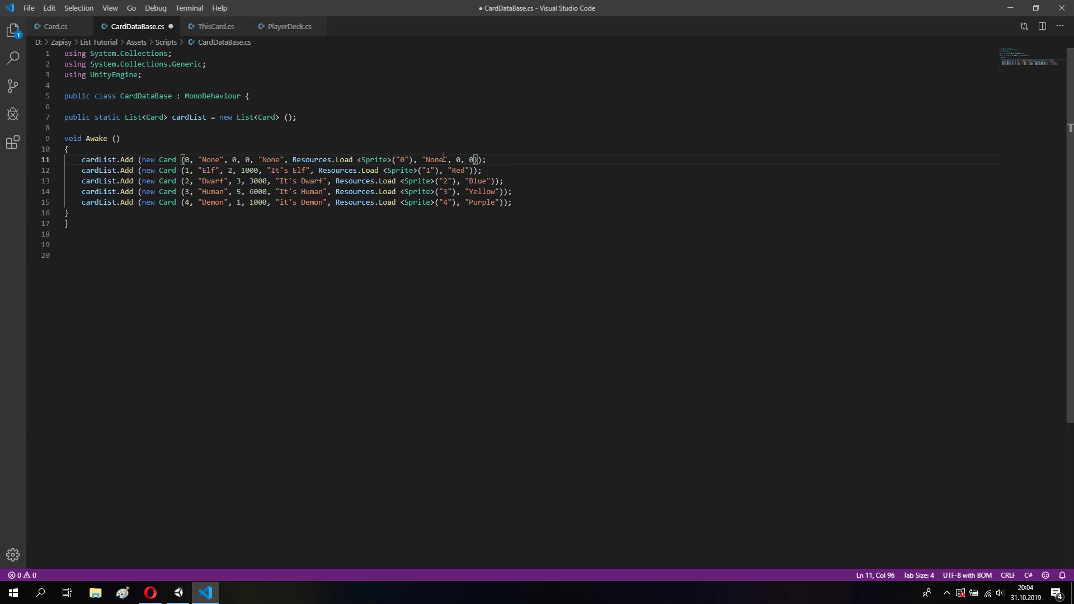
{"action": "left_click_drag", "start_coordinate": [447, 159], "coordinate": [474, 159]}
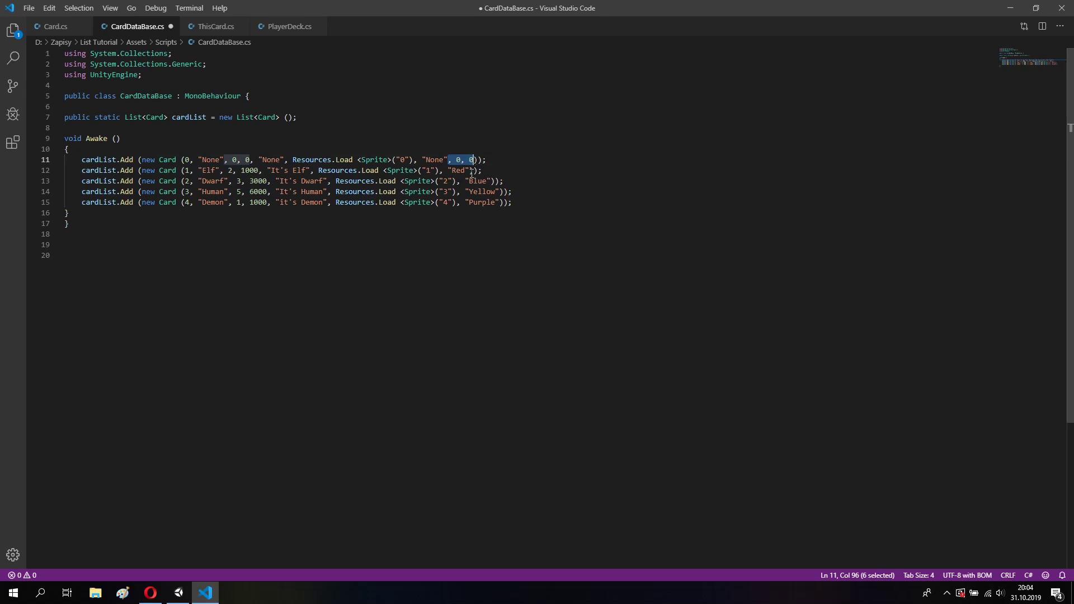
Append ', 0, 0' after "Red", "Blue", "Yellow" and "Purple" on lines 12–15
{"action": "left_click", "coordinate": [471, 171]}
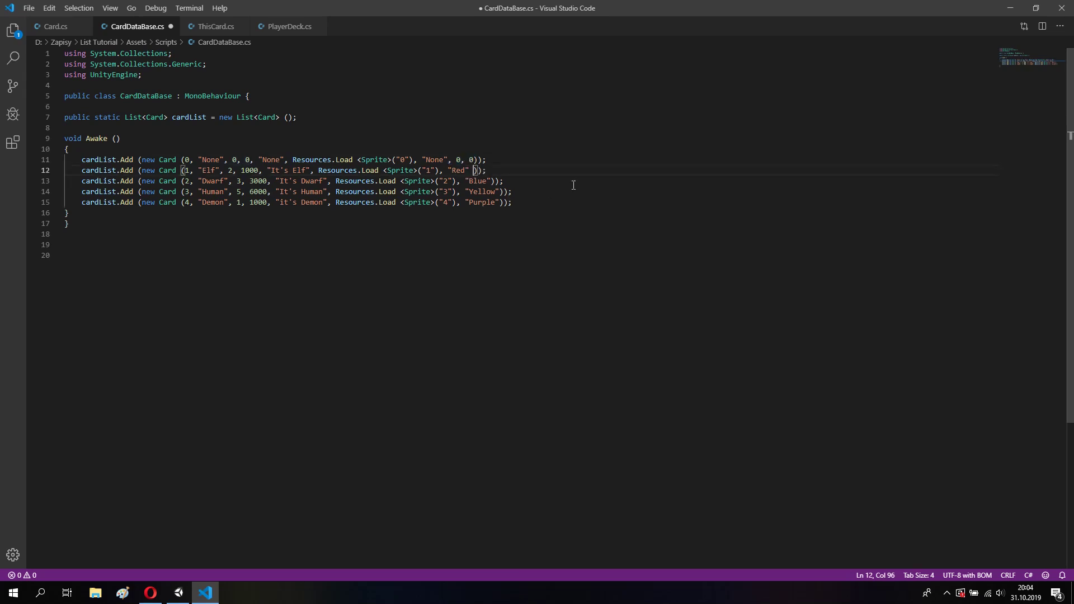
{"action": "key", "text": "BackSpace"}
{"action": "type", "text": ", 0, 0"}
{"action": "left_click", "coordinate": [490, 181]}
{"action": "type", "text": ", 0, 0"}
{"action": "left_click", "coordinate": [499, 191]}
{"action": "type", "text": ", 0, 0"}
{"action": "left_click", "coordinate": [500, 202]}
{"action": "type", "text": ", 0, 0"}
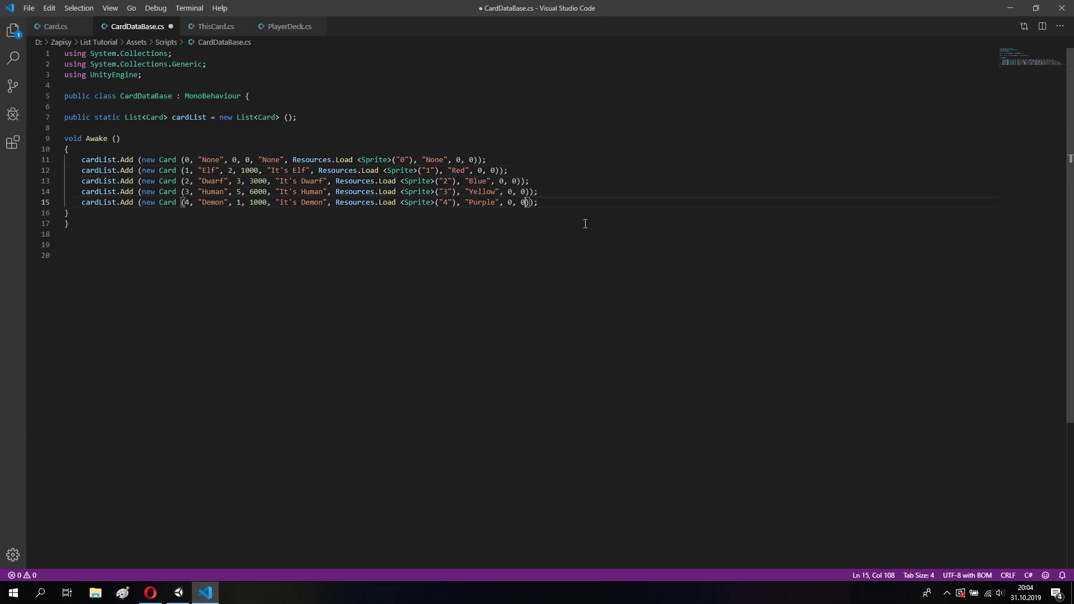
{"action": "left_click", "coordinate": [468, 265]}
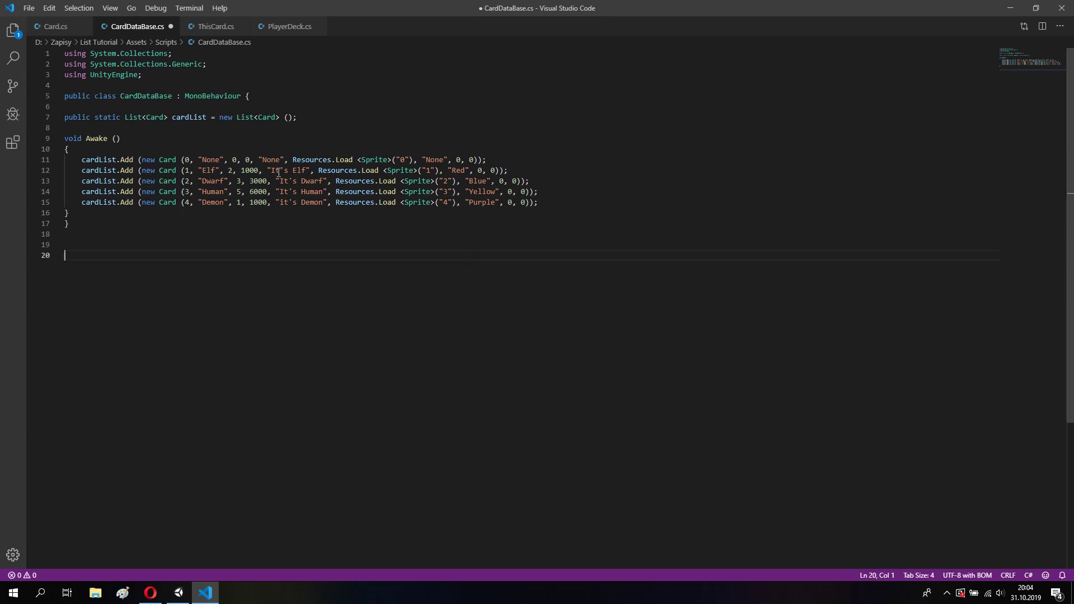
Change the Elf, Dwarf and Human descriptions to 'Draw 1 Card', 'Add 1 max Mana' and 'Add 3 max Mana'
{"action": "left_click_drag", "start_coordinate": [272, 171], "coordinate": [305, 171]}
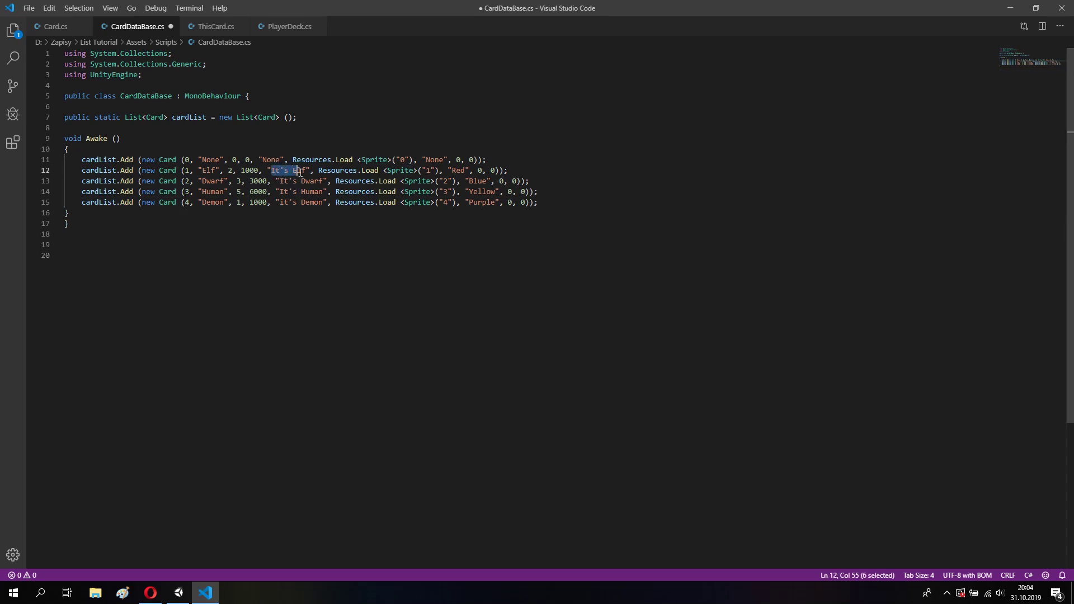
{"action": "type", "text": "Draw 1 "}
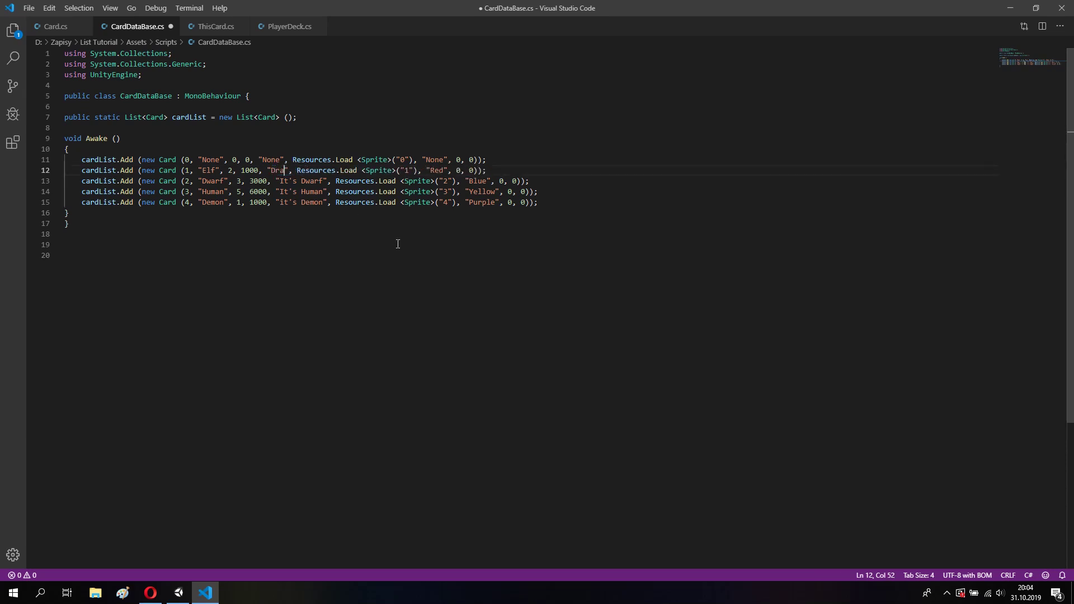
{"action": "type", "text": "Card"}
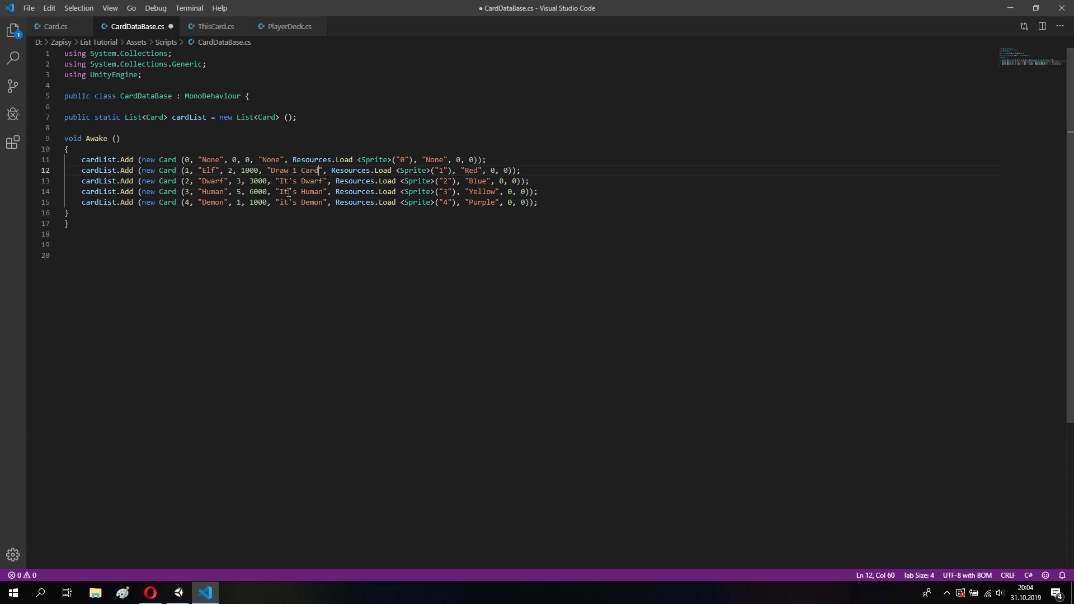
{"action": "left_click_drag", "start_coordinate": [280, 180], "coordinate": [323, 181]}
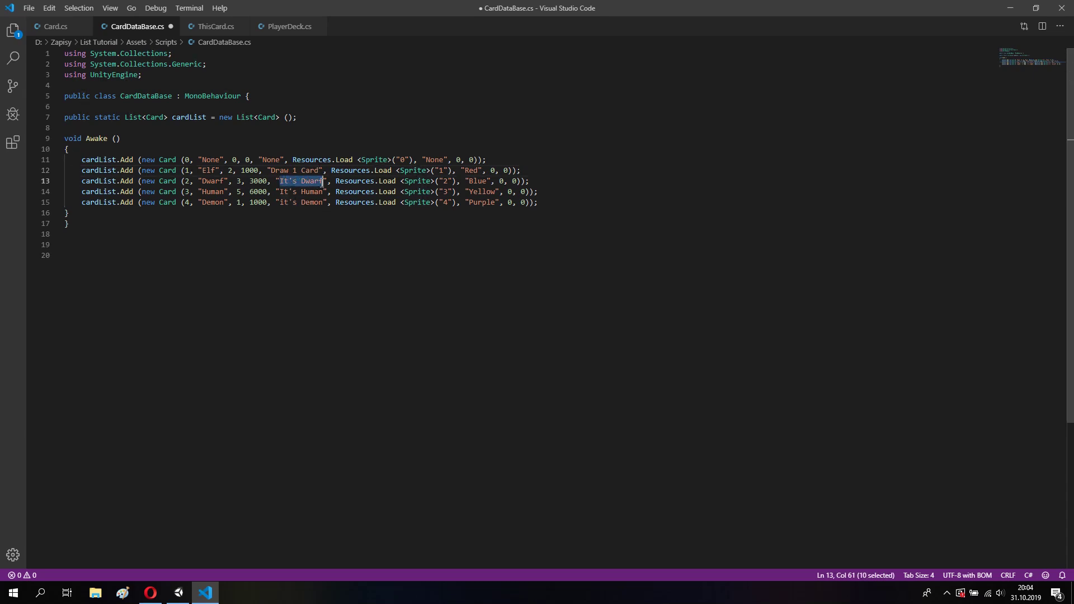
{"action": "type", "text": "Add 1 "}
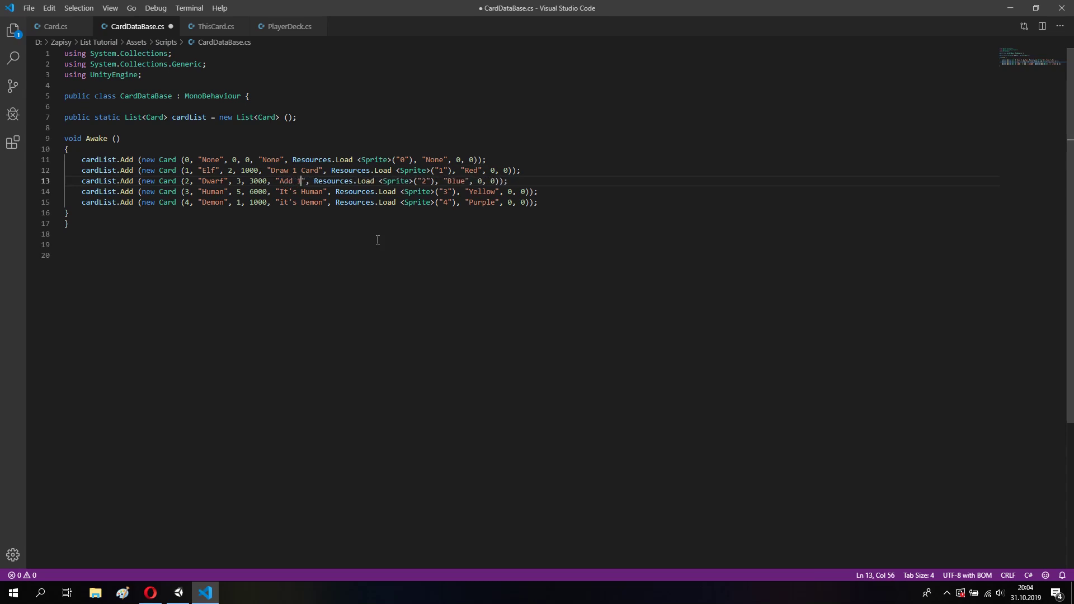
{"action": "type", "text": "max "}
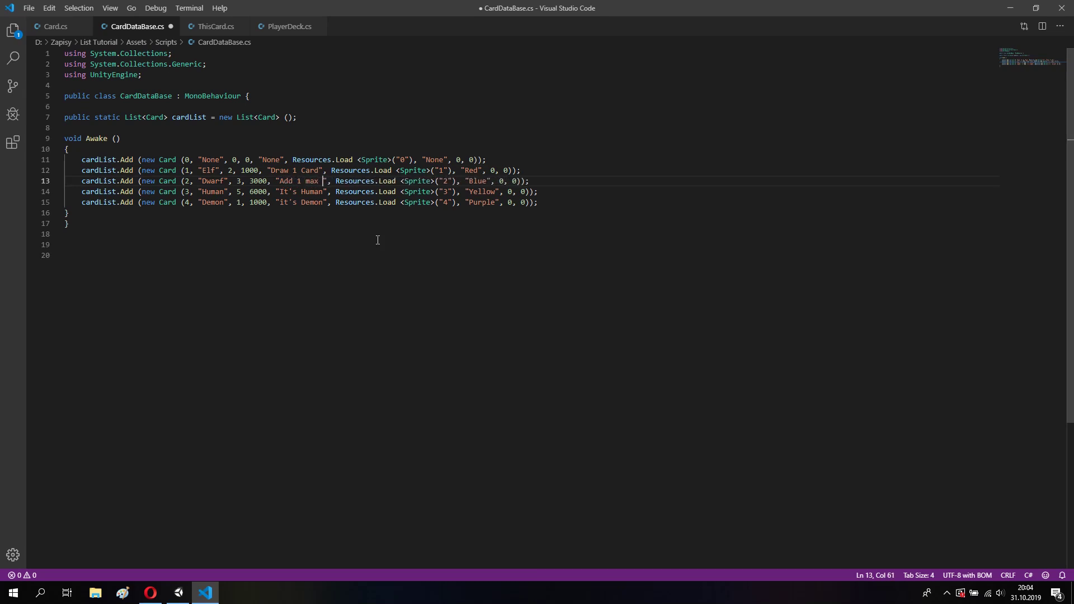
{"action": "type", "text": "Mana"}
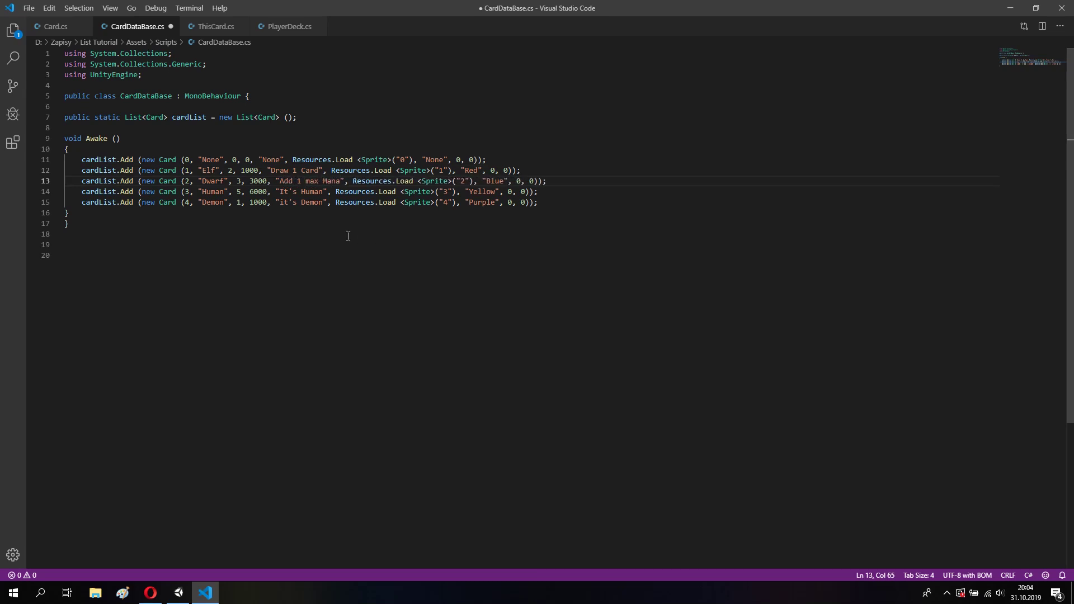
{"action": "left_click_drag", "start_coordinate": [280, 191], "coordinate": [323, 192]}
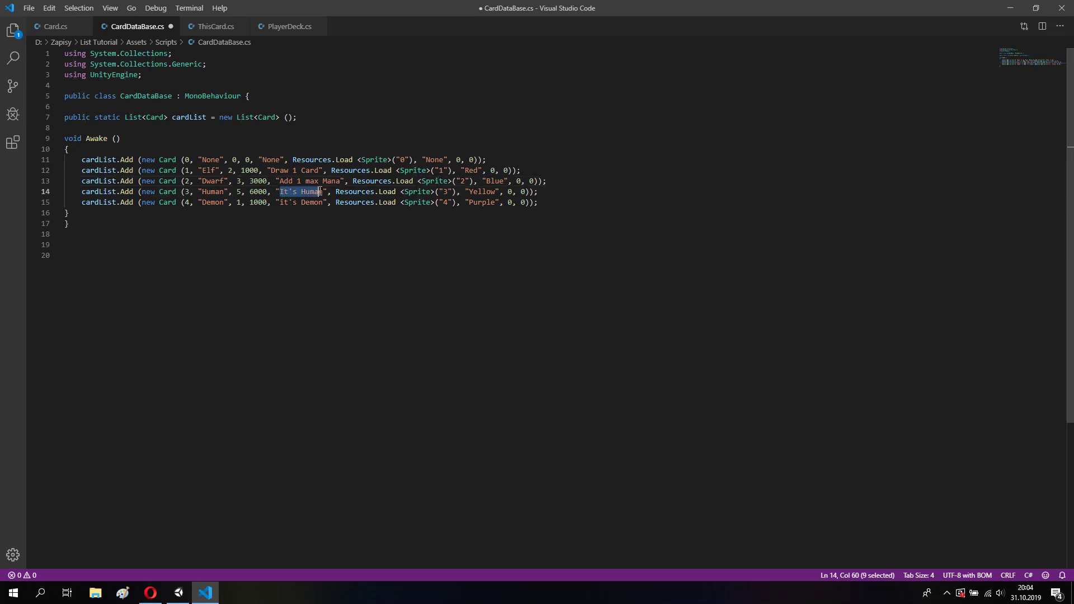
{"action": "type", "text": "Add 3 "}
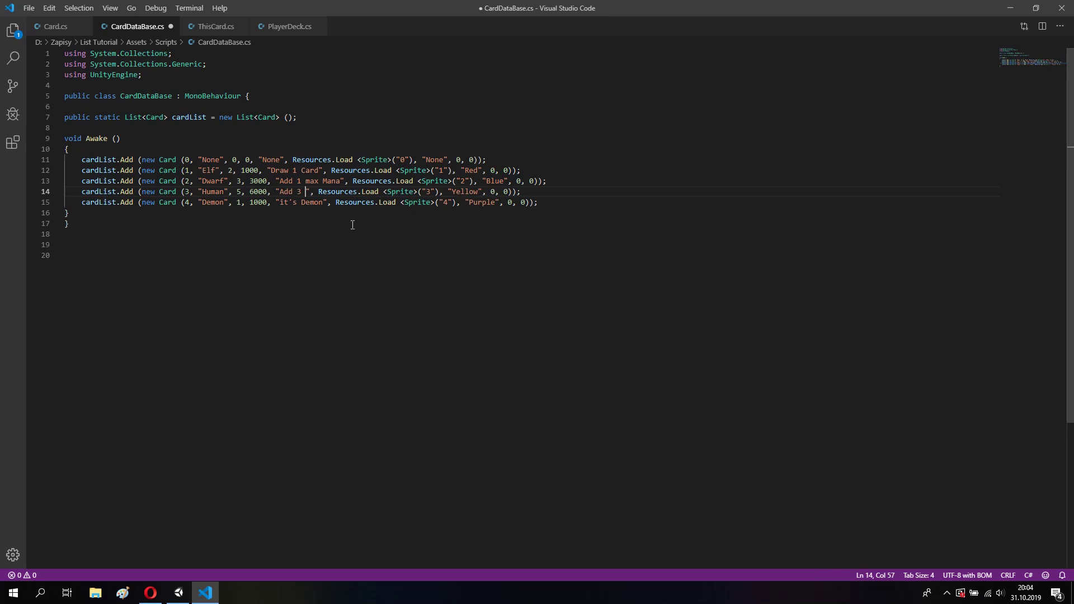
{"action": "type", "text": "max Mana"}
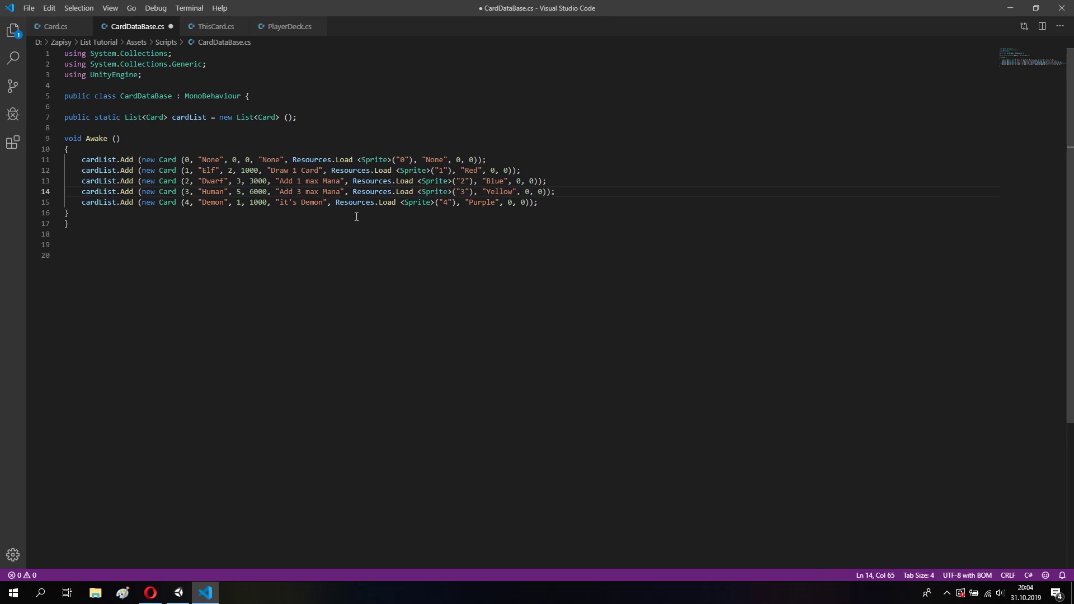
Make the Elf description 'Draw 2 Cards' and the Demon 'Draw 1 Card', then save
{"action": "double_click", "coordinate": [295, 170]}
{"action": "type", "text": "2"}
{"action": "left_click", "coordinate": [282, 203]}
{"action": "left_click_drag", "start_coordinate": [282, 204], "coordinate": [323, 203]}
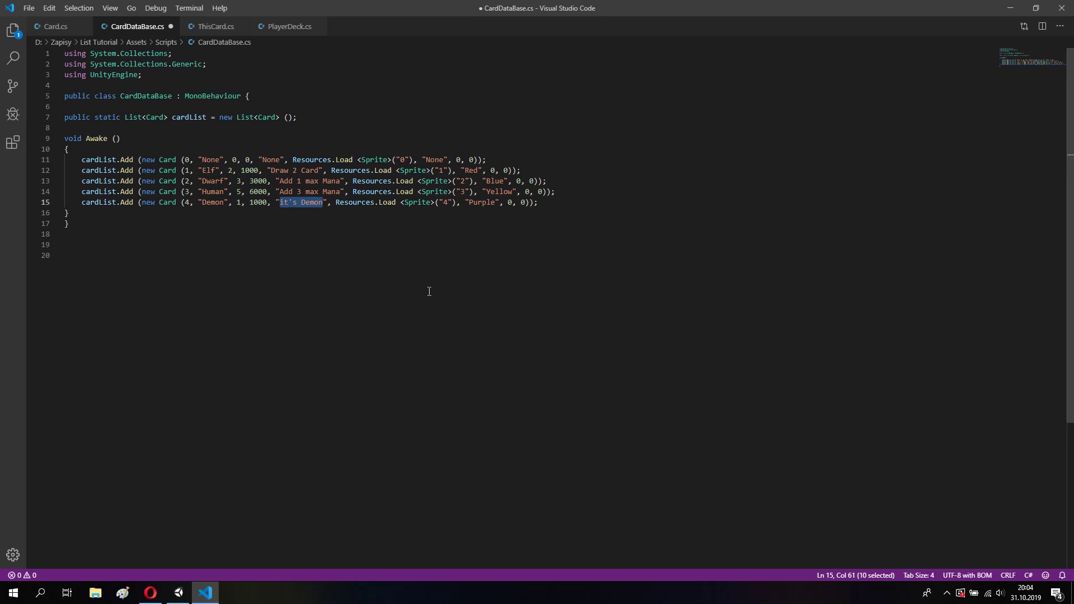
{"action": "type", "text": "Draw 1 "}
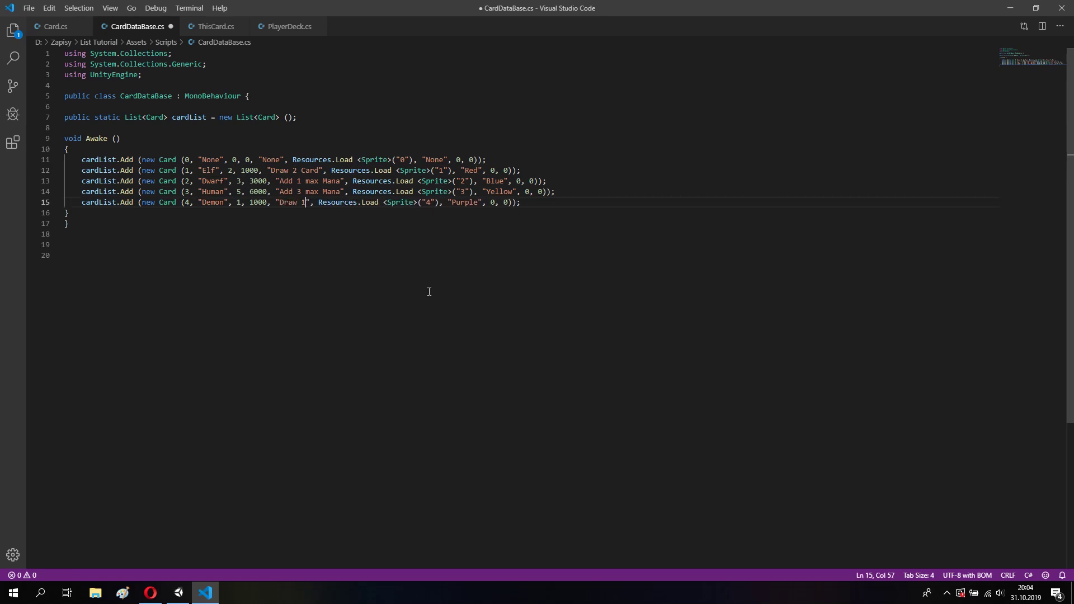
{"action": "type", "text": "Card"}
{"action": "left_click", "coordinate": [319, 171]}
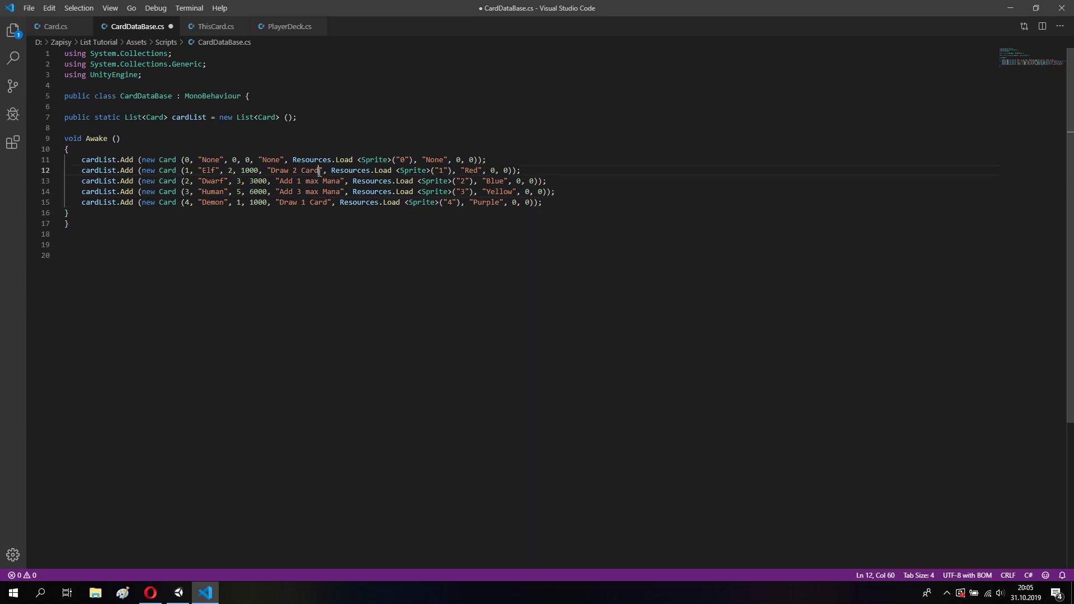
{"action": "type", "text": "s"}
{"action": "key", "text": "ctrl+s"}
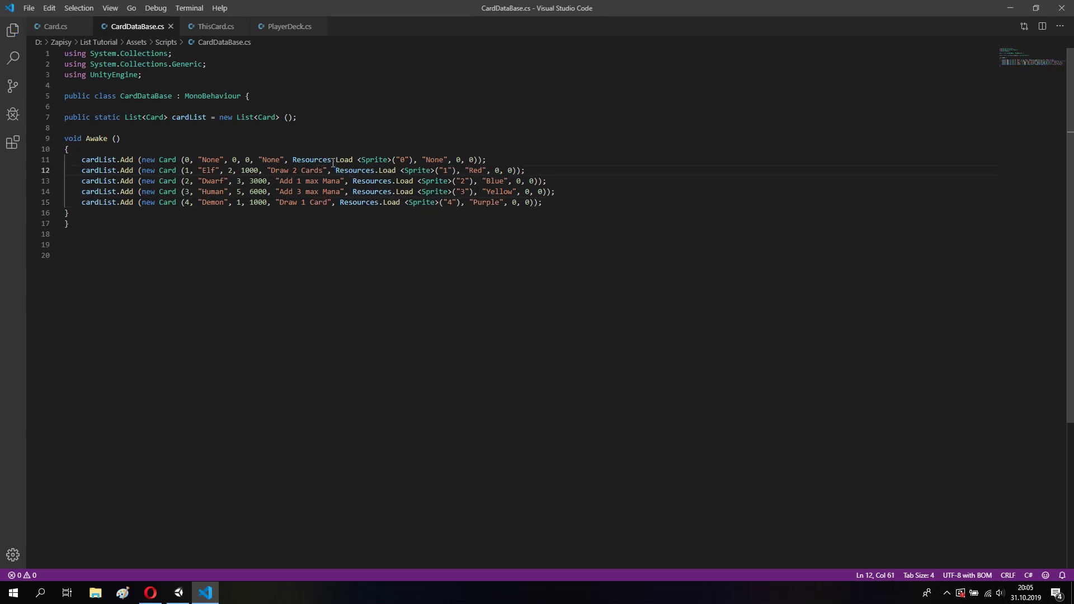
Check the drawXcards and addXmaxMana fields in Card.cs, then select the Elf's draw-count value
{"action": "left_click", "coordinate": [51, 27]}
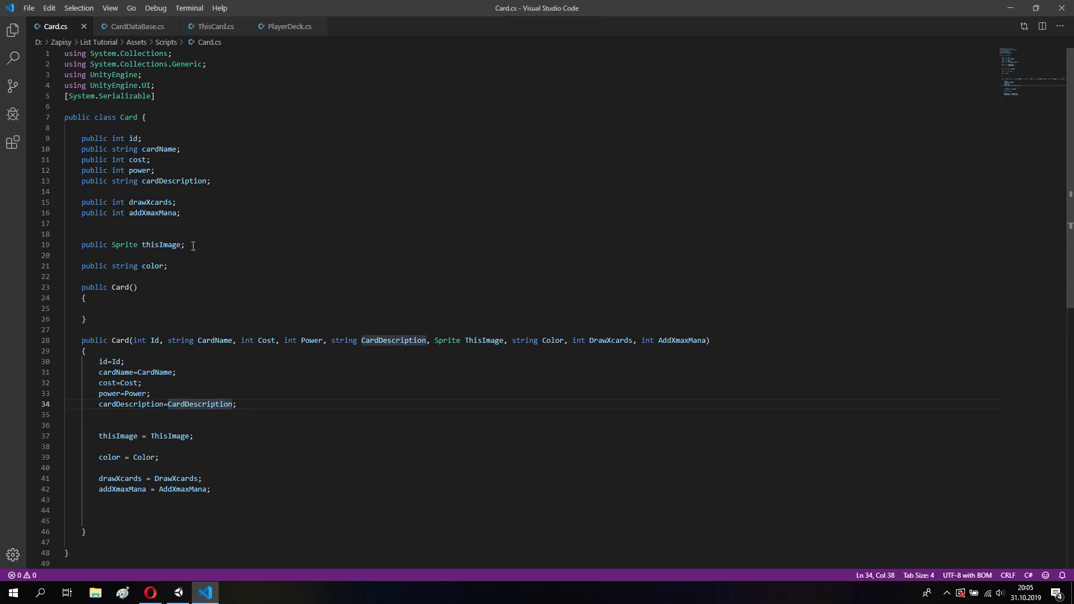
{"action": "left_click", "coordinate": [178, 201]}
{"action": "left_click", "coordinate": [185, 213]}
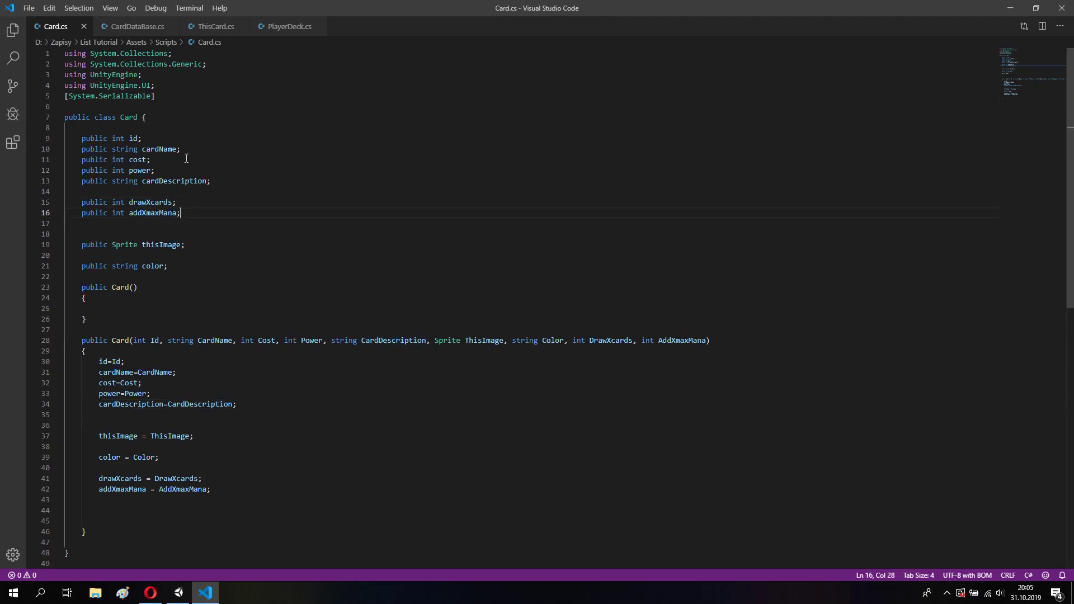
{"action": "left_click", "coordinate": [131, 30]}
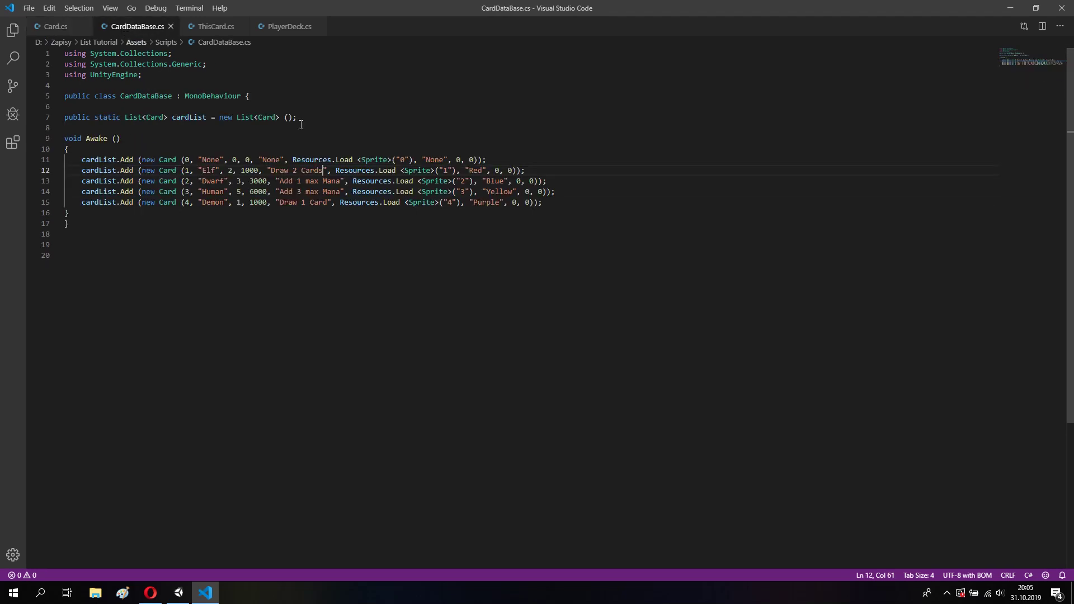
{"action": "double_click", "coordinate": [496, 170]}
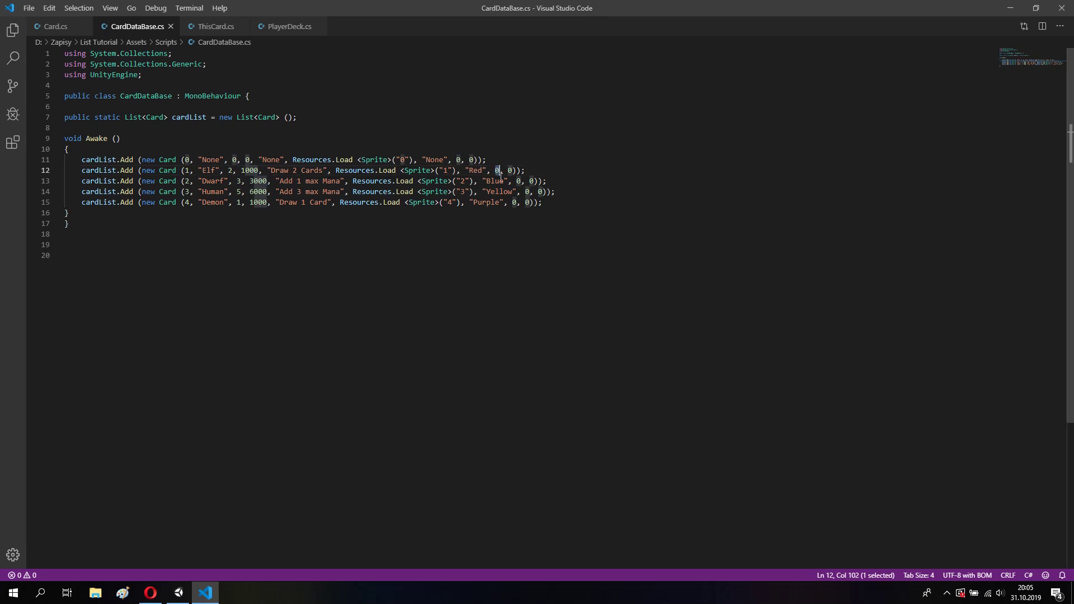
Set Elf draw 2, Dwarf max mana 1, Human max mana 3 and Demon draw 2, then save
{"action": "type", "text": "2"}
{"action": "double_click", "coordinate": [530, 181]}
{"action": "type", "text": "1"}
{"action": "double_click", "coordinate": [541, 191]}
{"action": "type", "text": "3"}
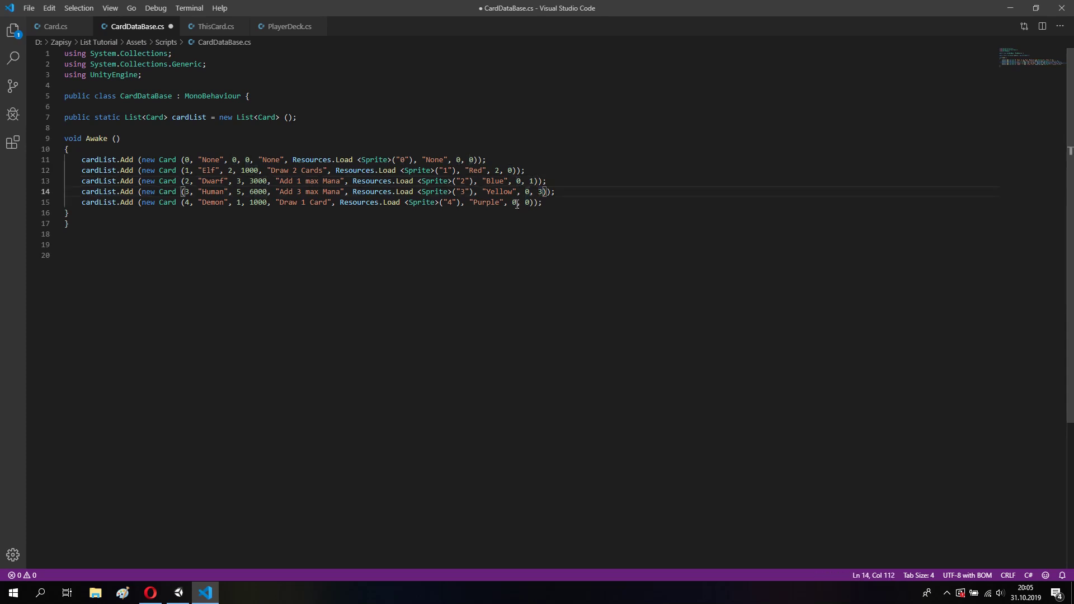
{"action": "double_click", "coordinate": [514, 202]}
{"action": "type", "text": "2"}
{"action": "left_click", "coordinate": [588, 188]}
{"action": "left_click", "coordinate": [344, 354]}
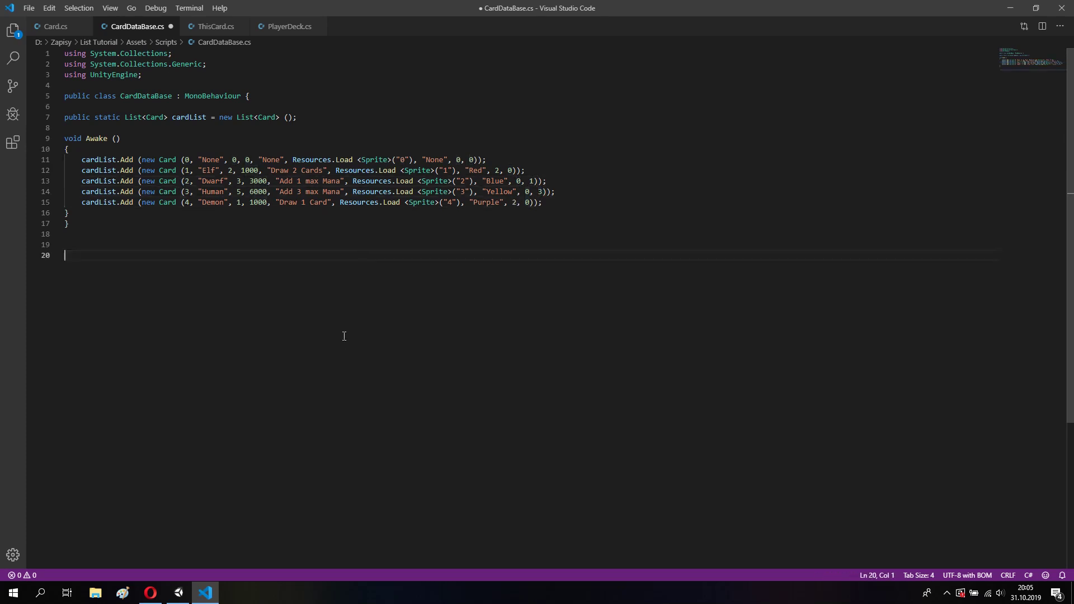
{"action": "key", "text": "ctrl+s"}
{"action": "left_click", "coordinate": [59, 26]}
{"action": "left_click", "coordinate": [139, 27]}
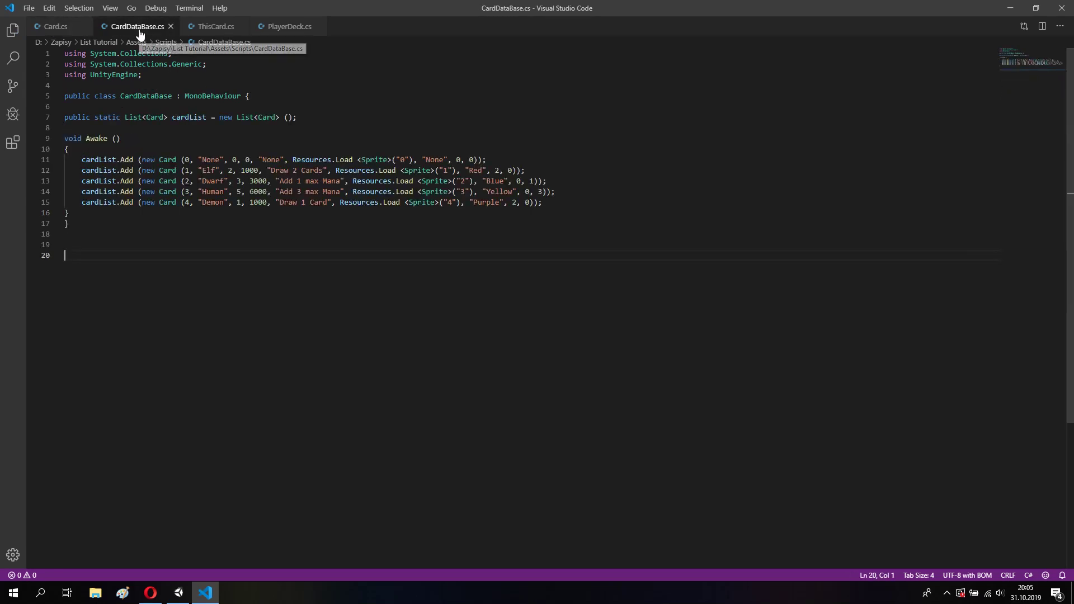
In Unity, clear the Console log and select the ThisCard script before returning to VS Code
{"action": "left_click", "coordinate": [179, 592]}
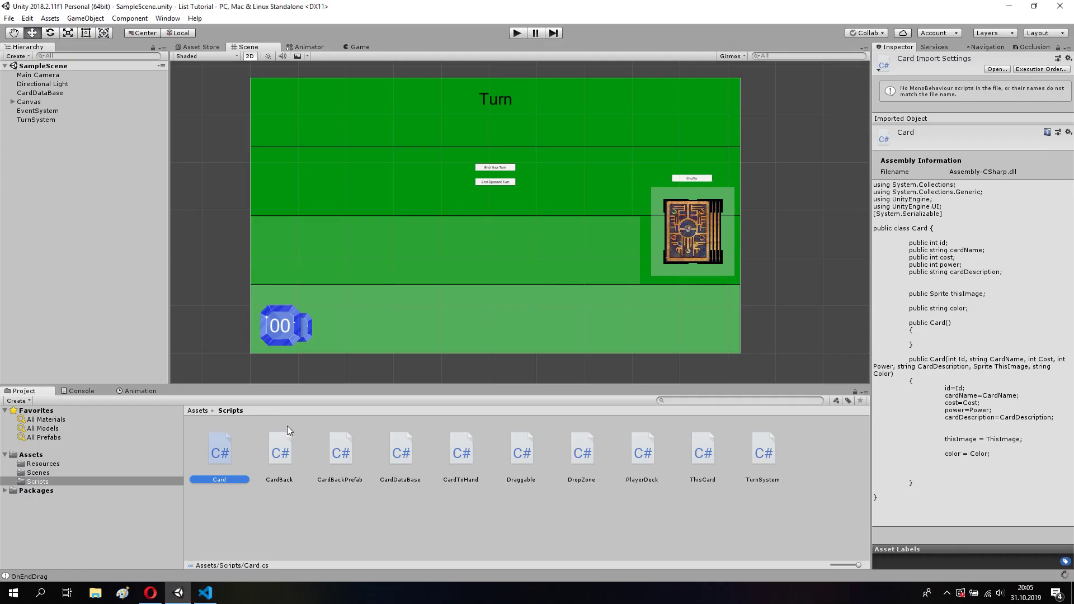
{"action": "left_click", "coordinate": [73, 391]}
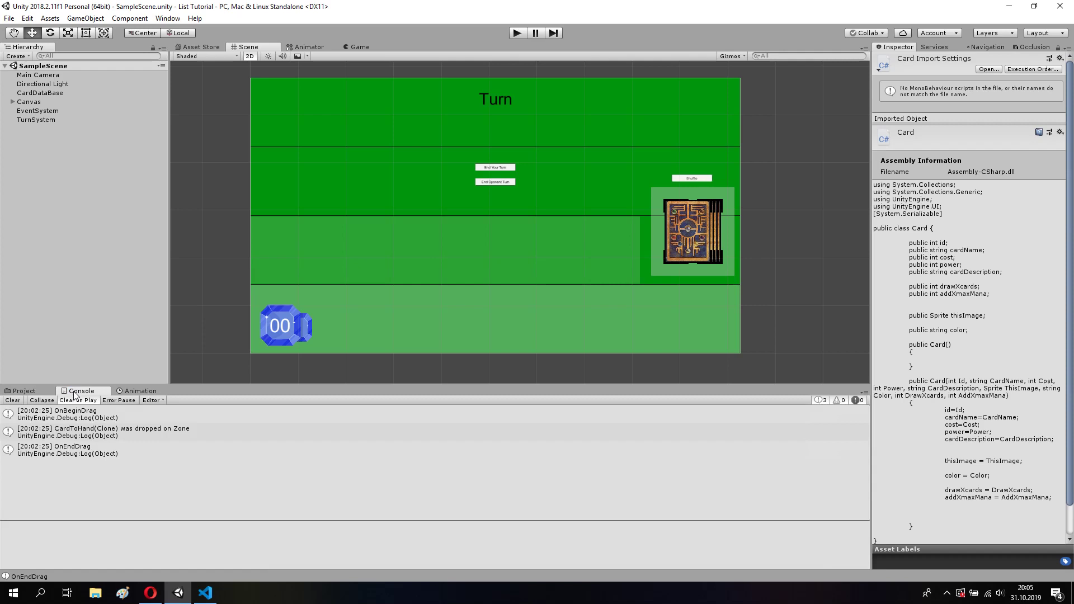
{"action": "left_click", "coordinate": [11, 400]}
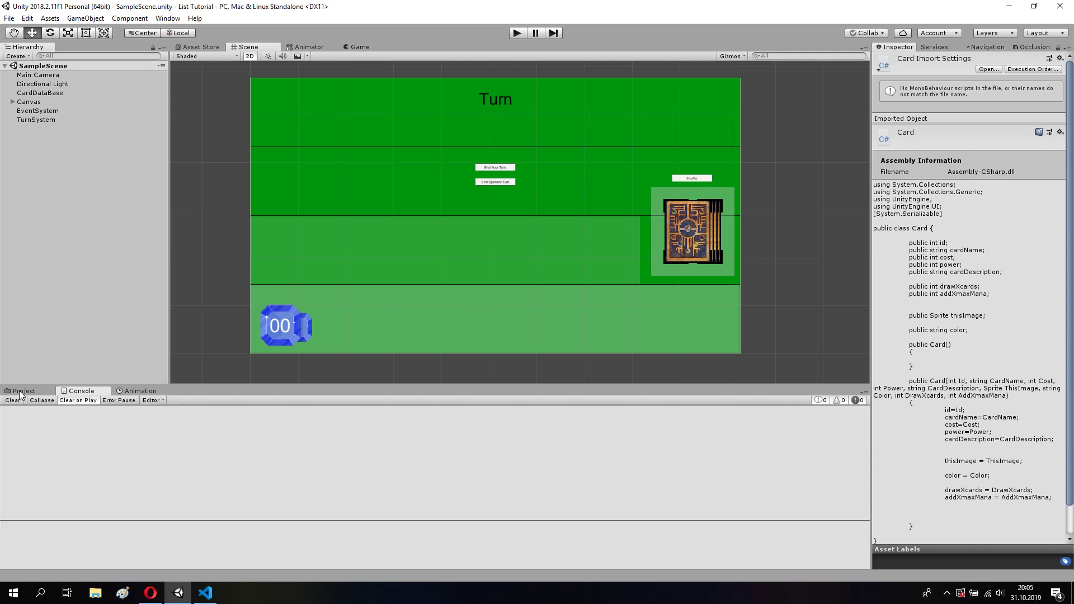
{"action": "left_click", "coordinate": [21, 392]}
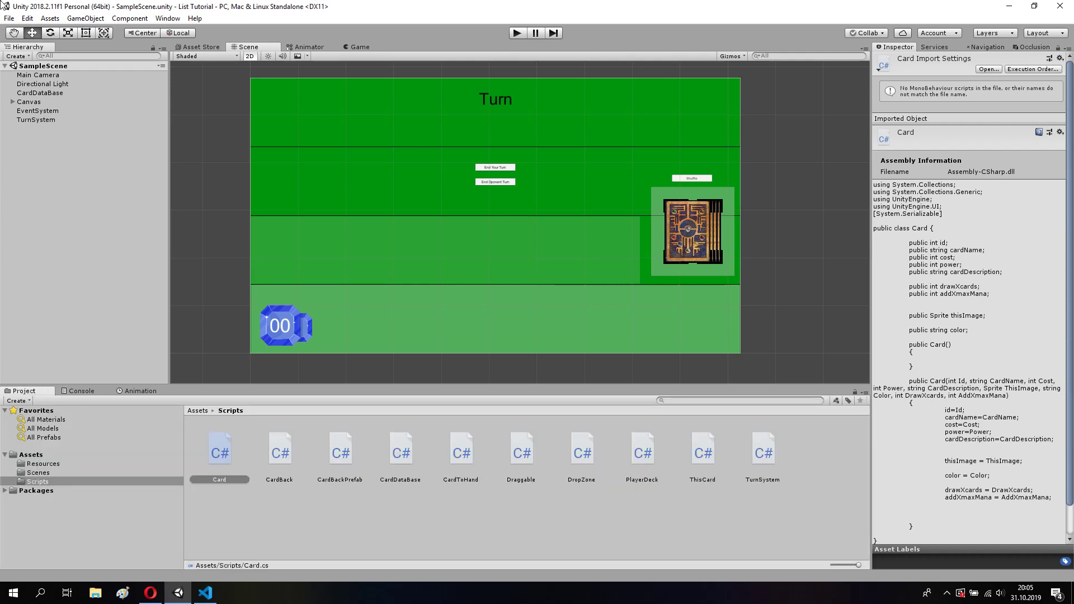
{"action": "left_click", "coordinate": [296, 284]}
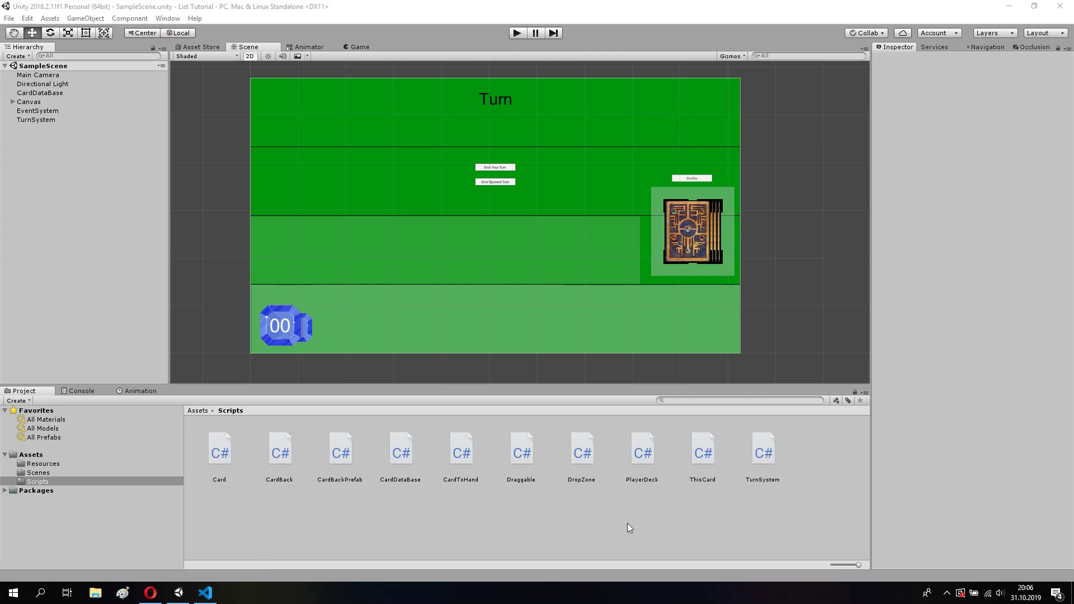
{"action": "left_click", "coordinate": [704, 463]}
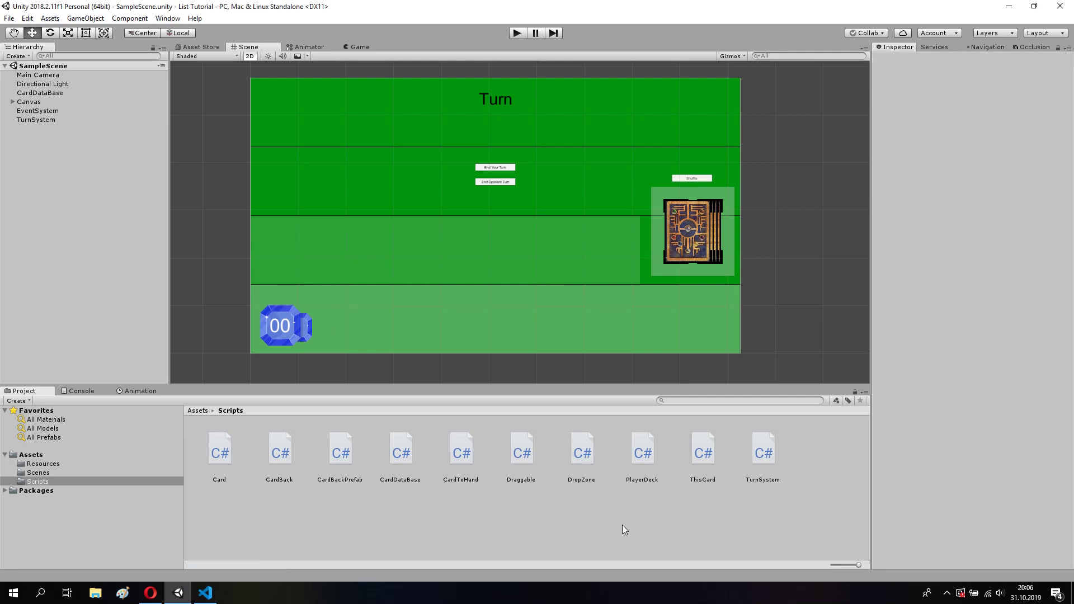
{"action": "left_click", "coordinate": [205, 592]}
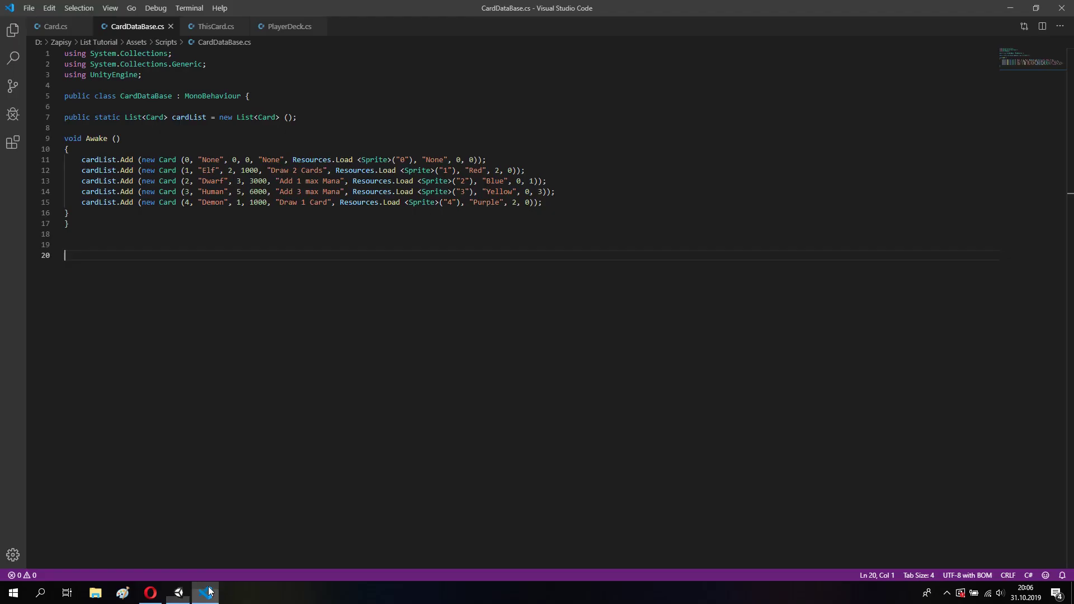
Declare public static int drawX, public int drawXcards and public int addXmaxMana after battleZone in ThisCard.cs
{"action": "left_click", "coordinate": [208, 29]}
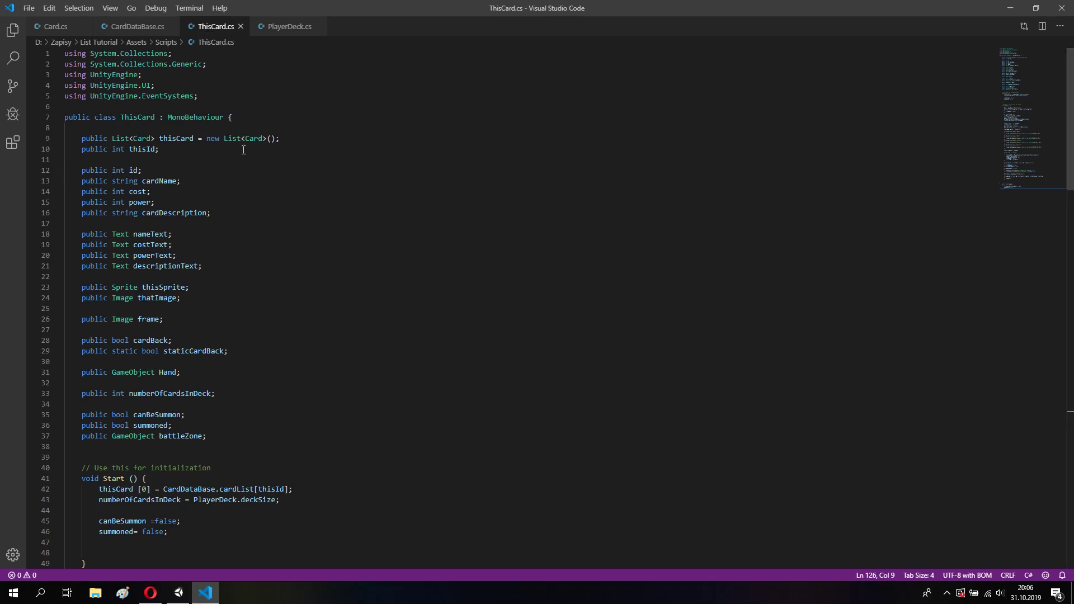
{"action": "scroll", "coordinate": [239, 371], "scroll_direction": "down", "scroll_amount": 3}
{"action": "left_click", "coordinate": [220, 353]}
{"action": "key", "text": "Return"}
{"action": "key", "text": "Return"}
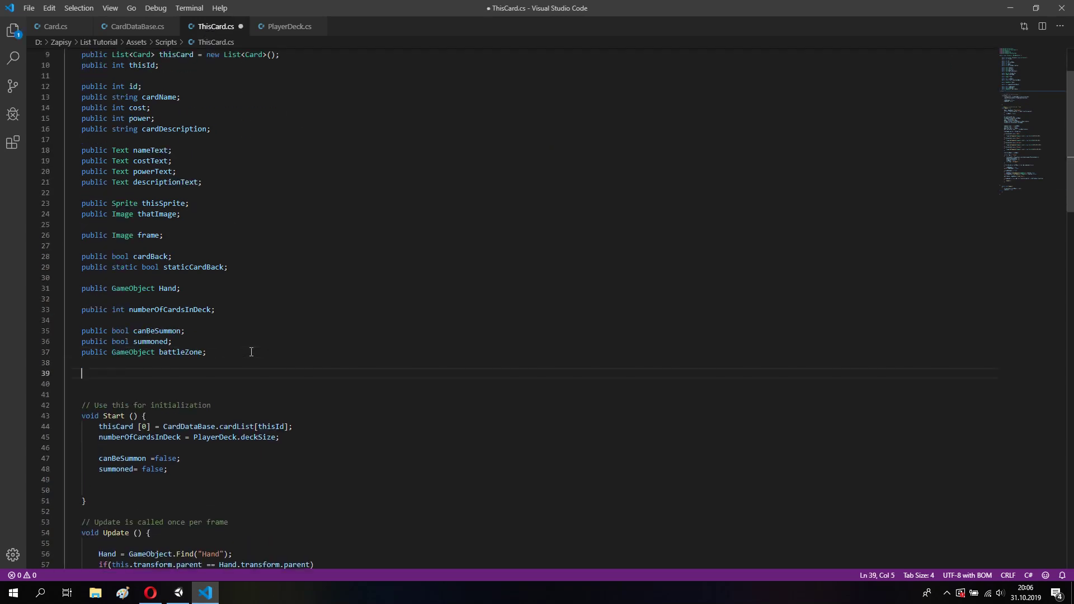
{"action": "type", "text": "public "}
{"action": "type", "text": "static"}
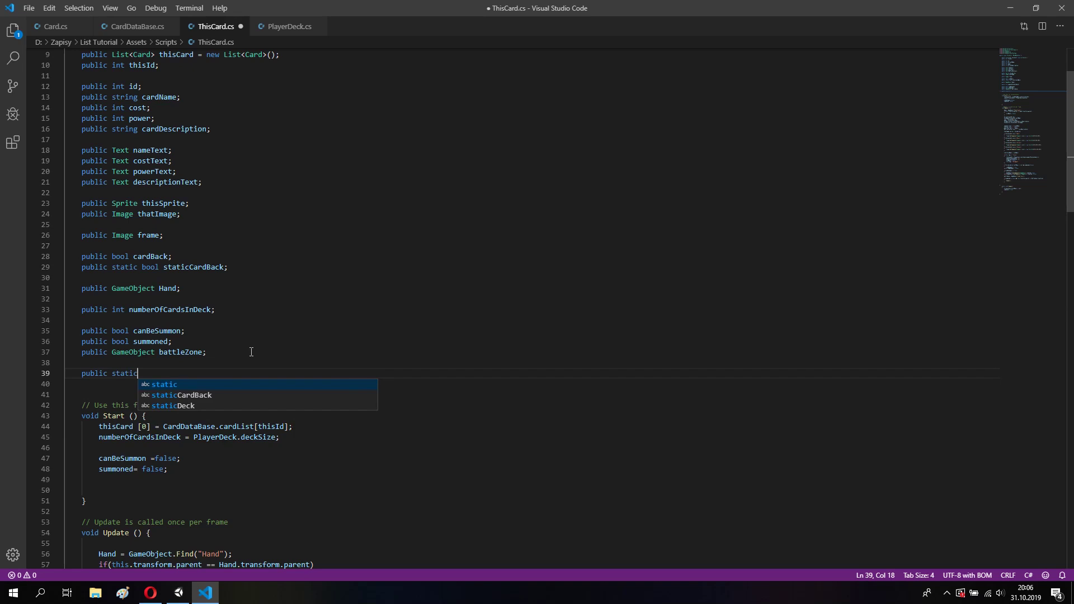
{"action": "type", "text": " int "}
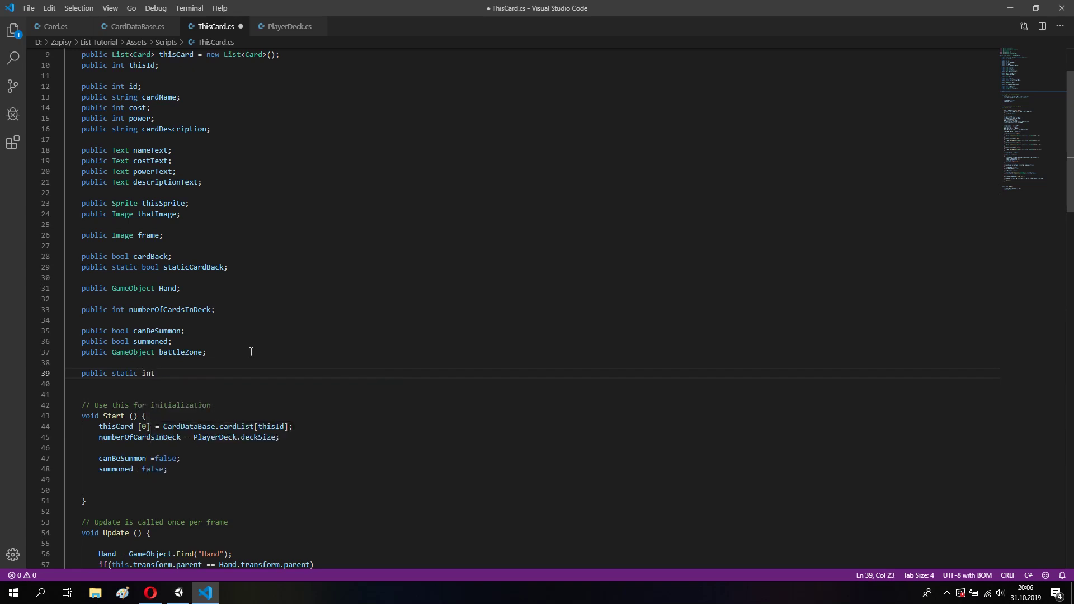
{"action": "type", "text": "drawX;"}
{"action": "key", "text": "Return"}
{"action": "type", "text": "public"}
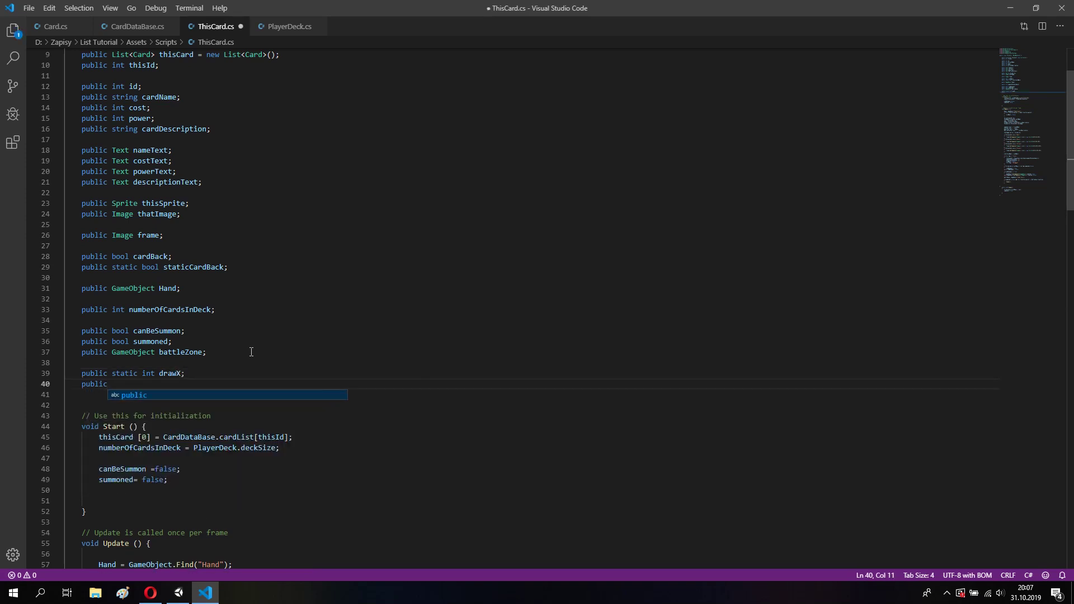
{"action": "type", "text": " int drawX"}
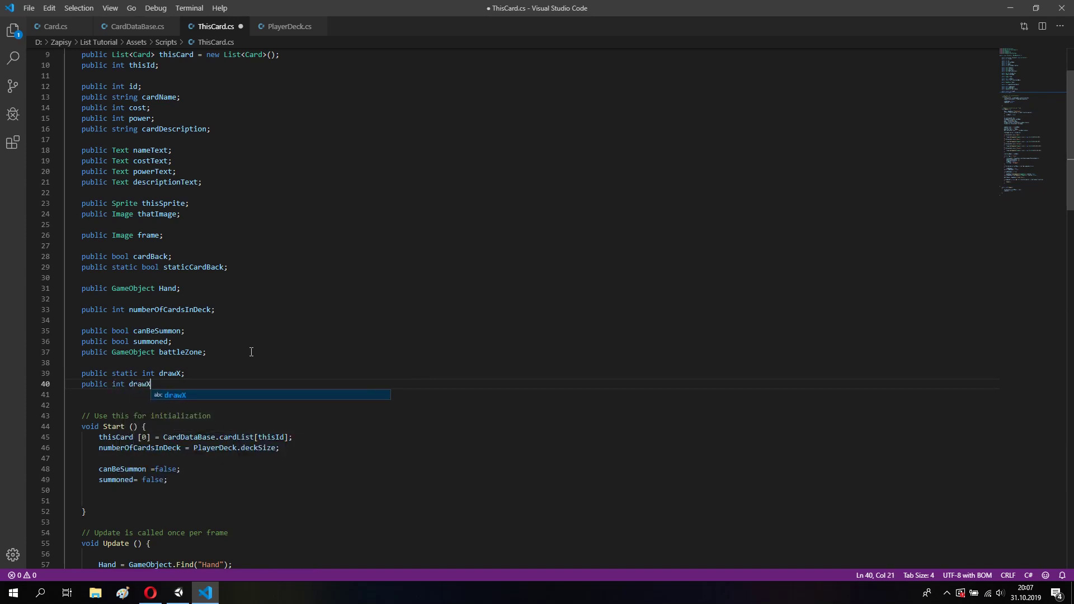
{"action": "type", "text": "cards;"}
{"action": "key", "text": "ctrl+s"}
{"action": "key", "text": "Return"}
{"action": "type", "text": "public int add"}
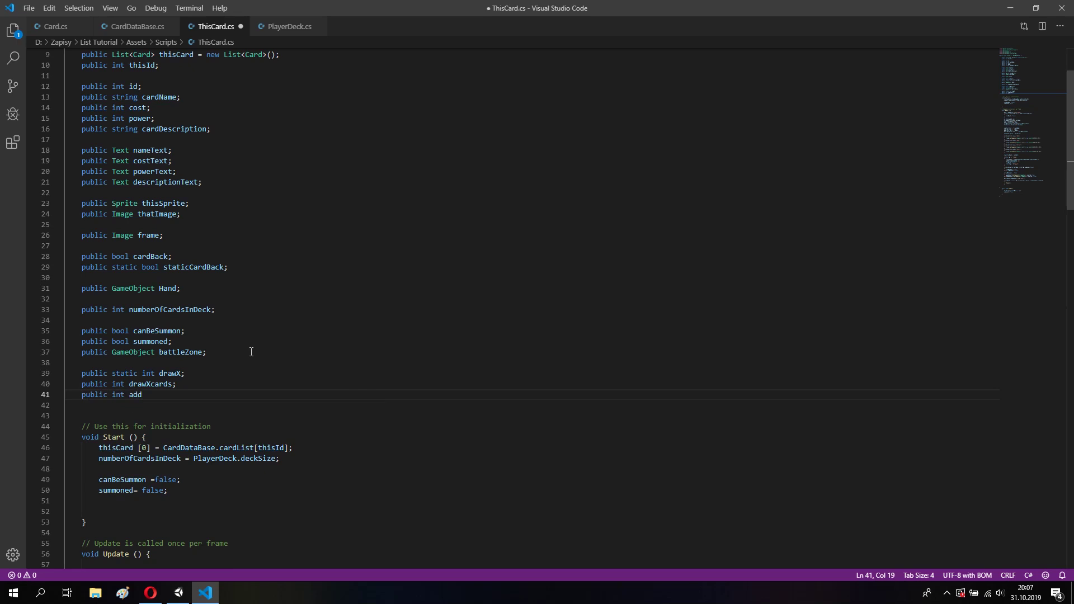
{"action": "type", "text": "XmaxMana;"}
{"action": "key", "text": "ctrl+s"}
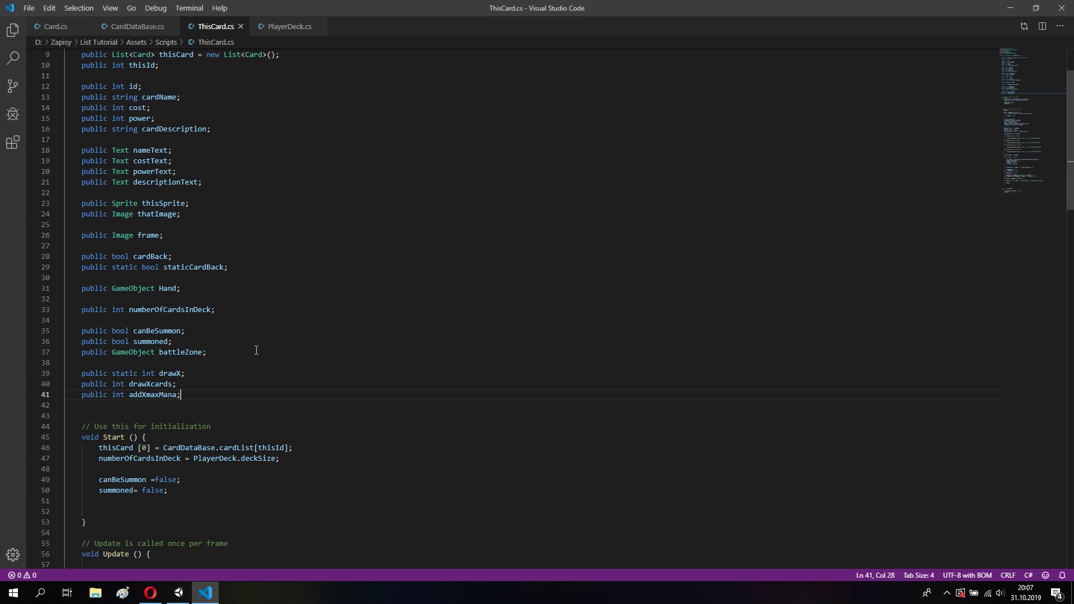
Add 'drawX =0;' inside Start() and save
{"action": "scroll", "coordinate": [256, 350], "scroll_direction": "down", "scroll_amount": 3}
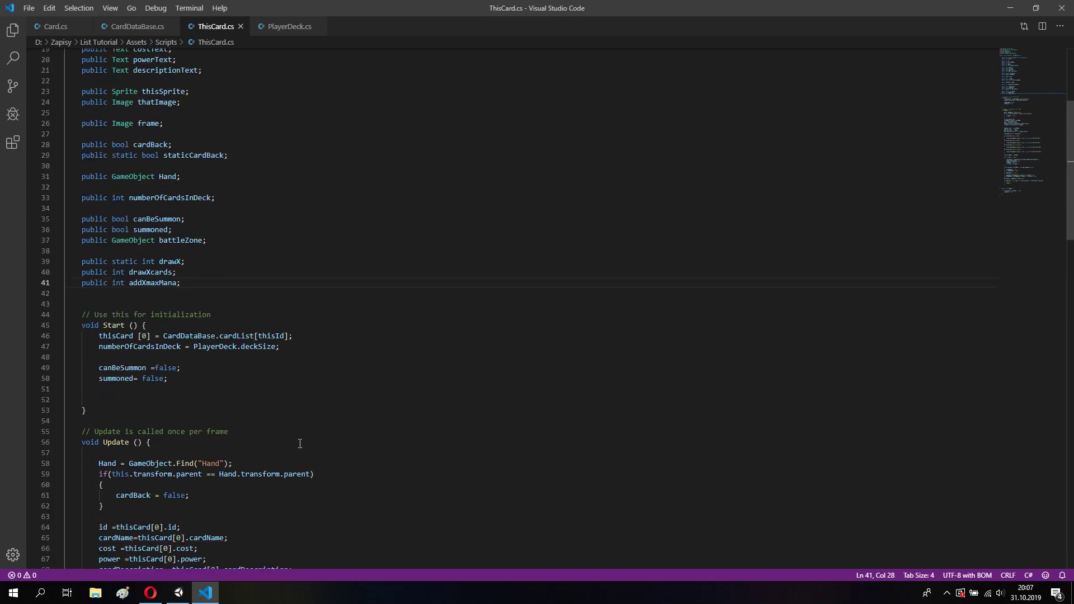
{"action": "left_click", "coordinate": [181, 379]}
{"action": "key", "text": "Return"}
{"action": "key", "text": "Return"}
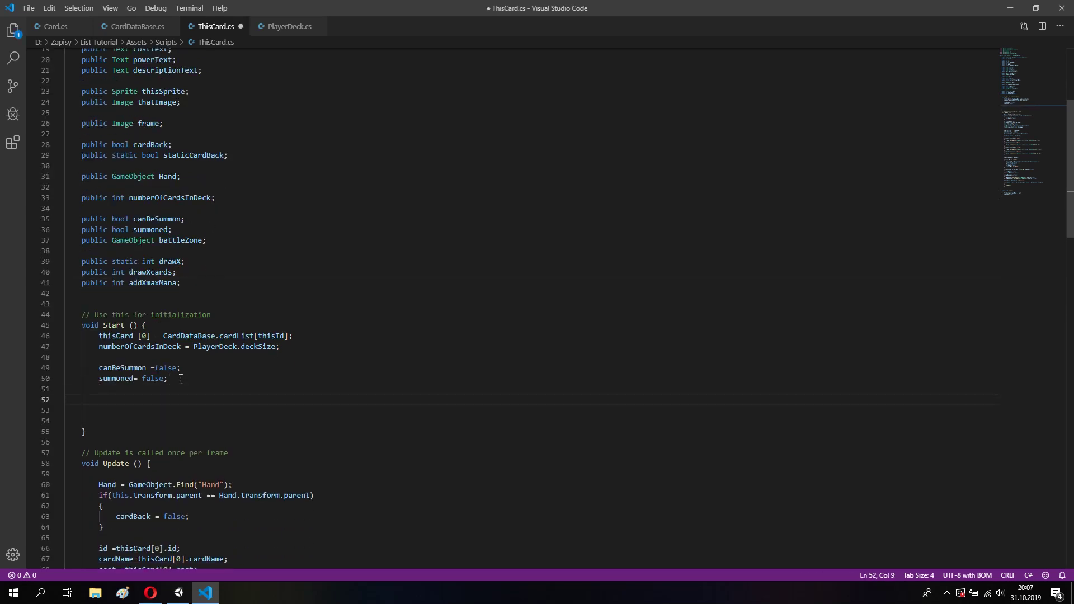
{"action": "type", "text": "Draw"}
{"action": "key", "text": "BackSpace"}
{"action": "key", "text": "BackSpace"}
{"action": "key", "text": "BackSpace"}
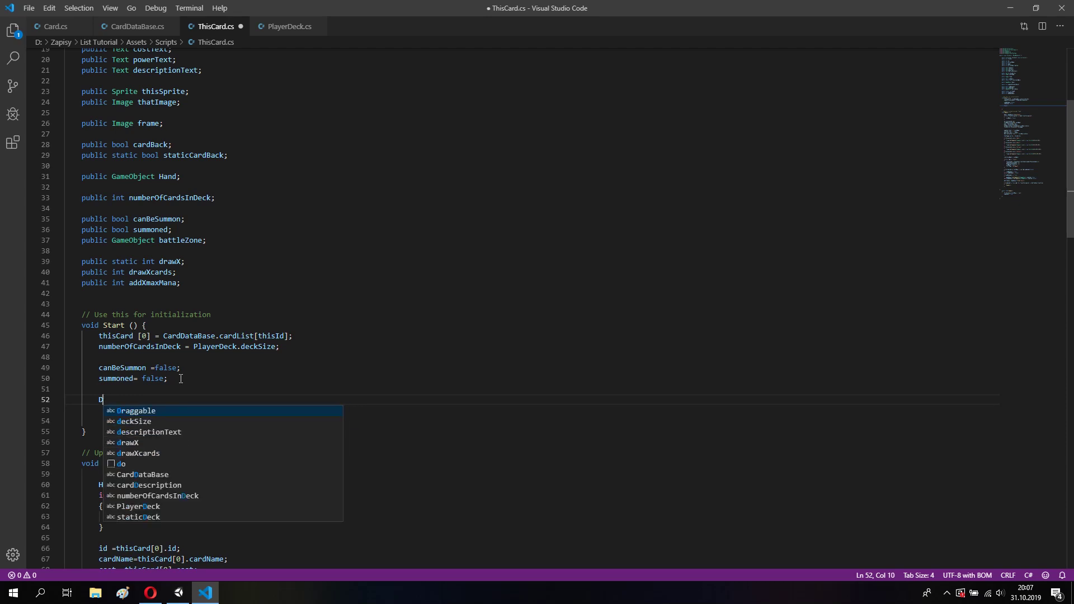
{"action": "type", "text": "drawX"}
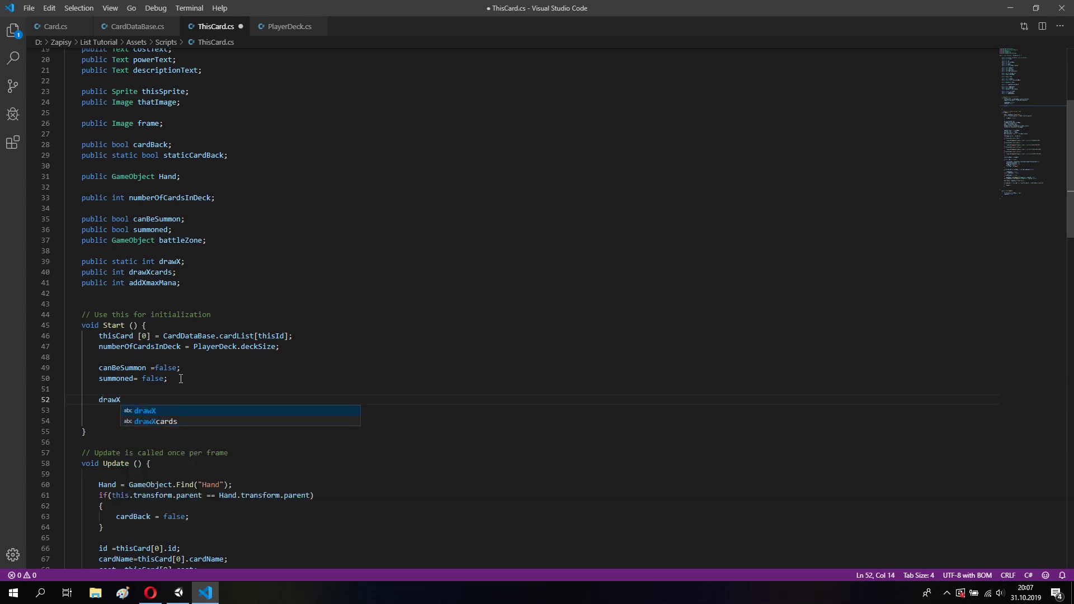
{"action": "type", "text": " =0;"}
{"action": "key", "text": "ctrl+s"}
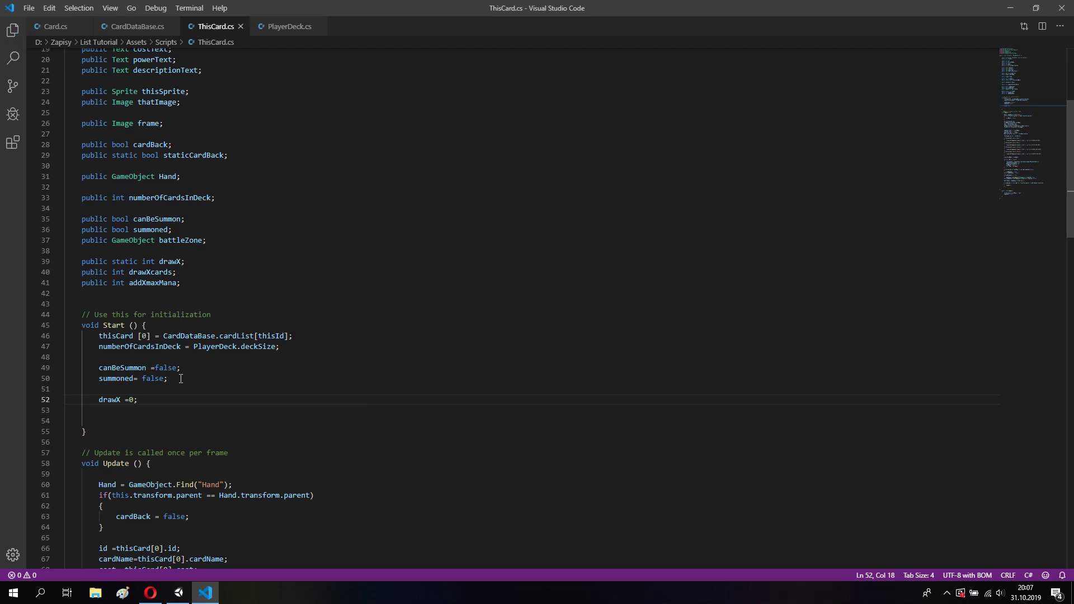
{"action": "scroll", "coordinate": [138, 386], "scroll_direction": "down", "scroll_amount": 2}
In Update(), add 'drawXcards = thisCard[0].drawXcards;' after the thisSprite line
{"action": "scroll", "coordinate": [138, 386], "scroll_direction": "down", "scroll_amount": 5}
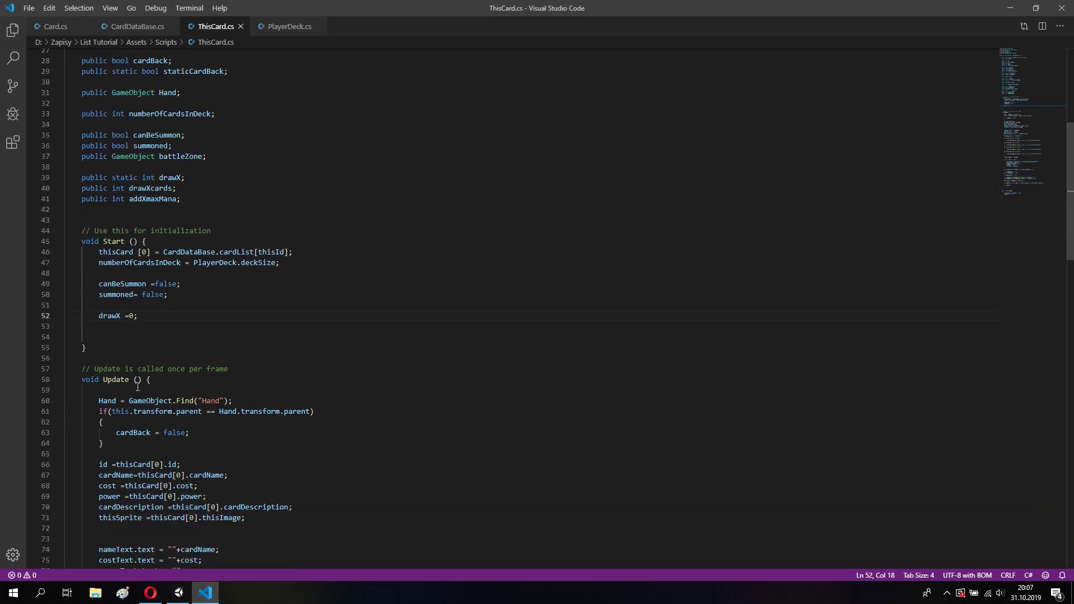
{"action": "left_click", "coordinate": [261, 408]}
{"action": "key", "text": "Down"}
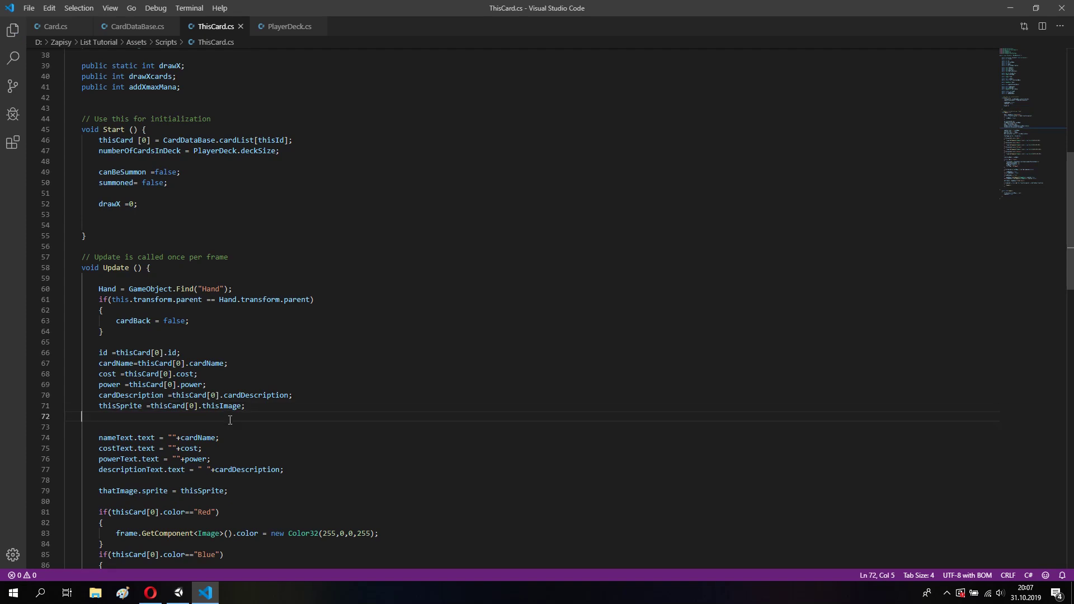
{"action": "key", "text": "Return"}
{"action": "key", "text": "Tab"}
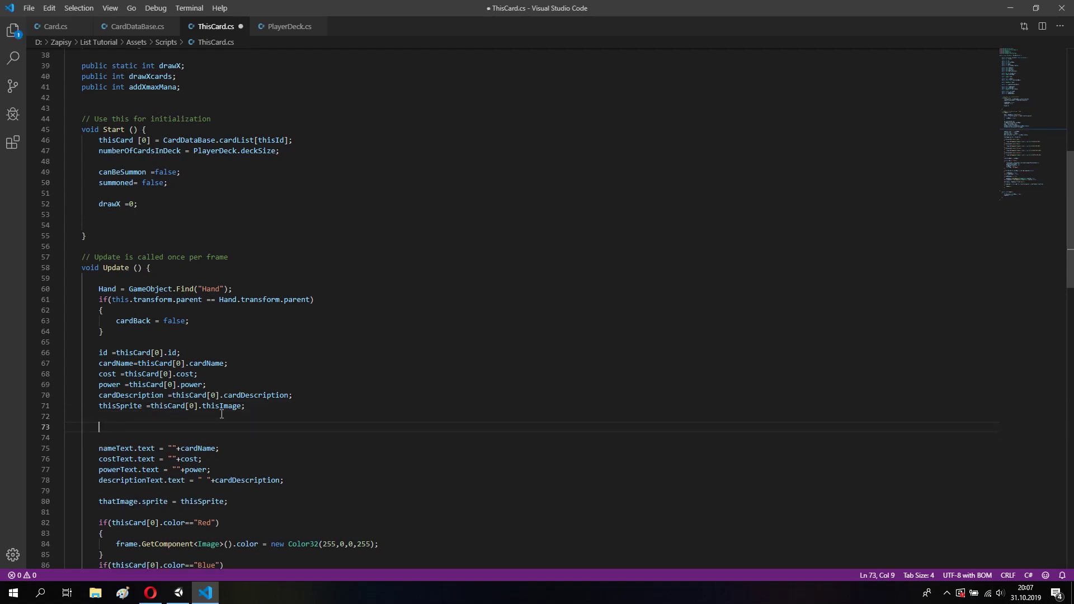
{"action": "type", "text": "draw"}
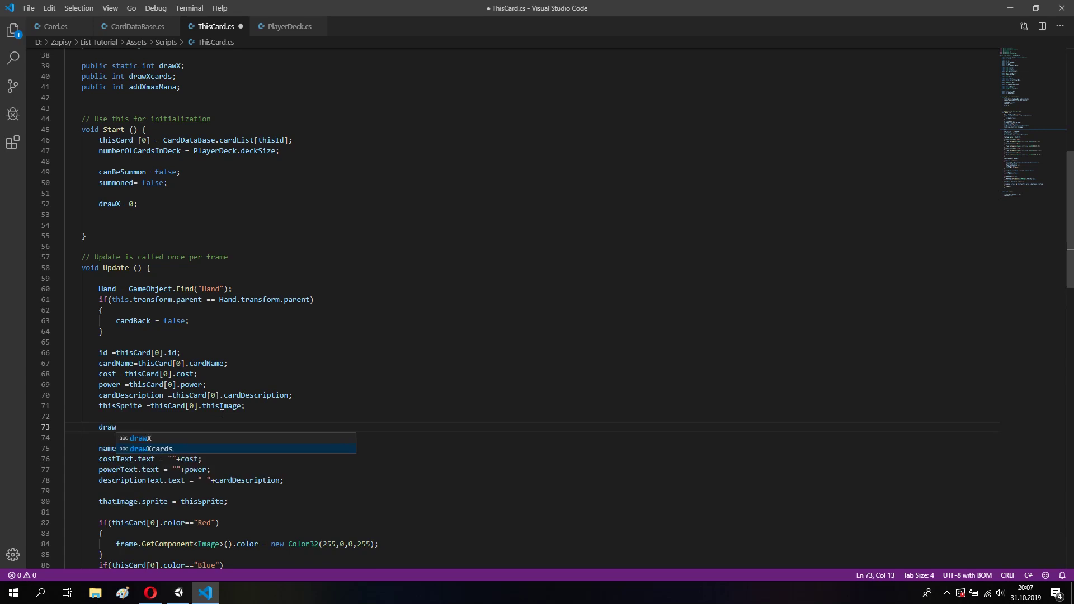
{"action": "key", "text": "Return"}
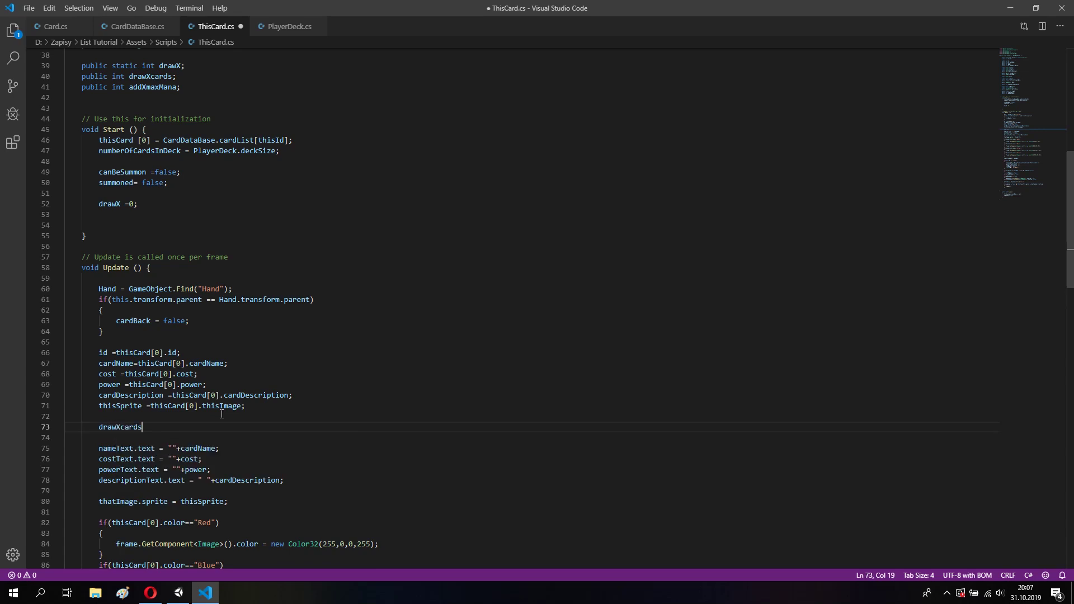
{"action": "type", "text": " = "}
{"action": "type", "text": "this"}
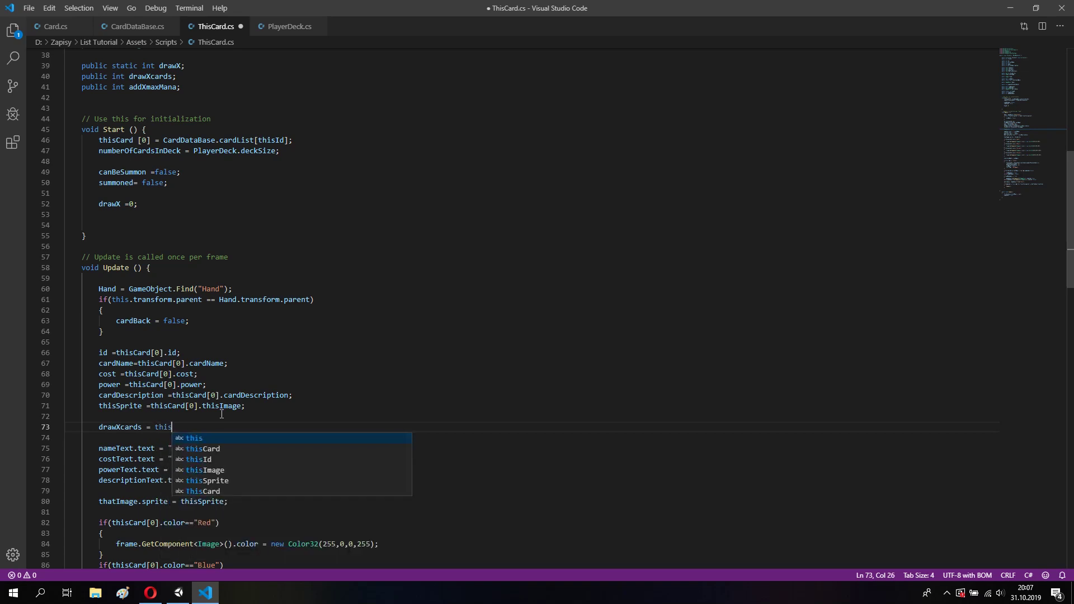
{"action": "type", "text": "Card"}
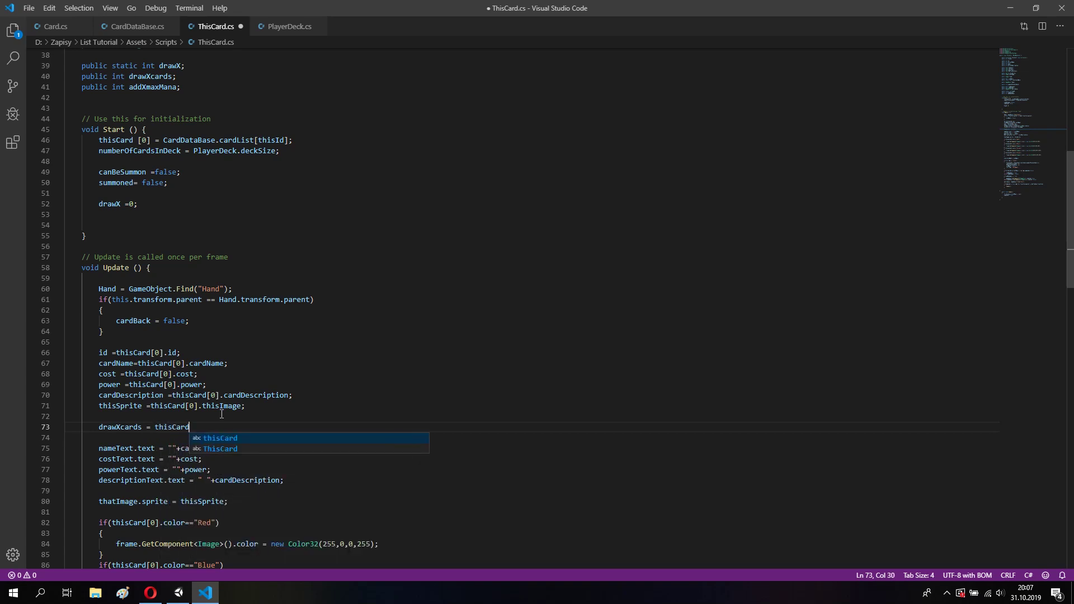
{"action": "type", "text": "[0]"}
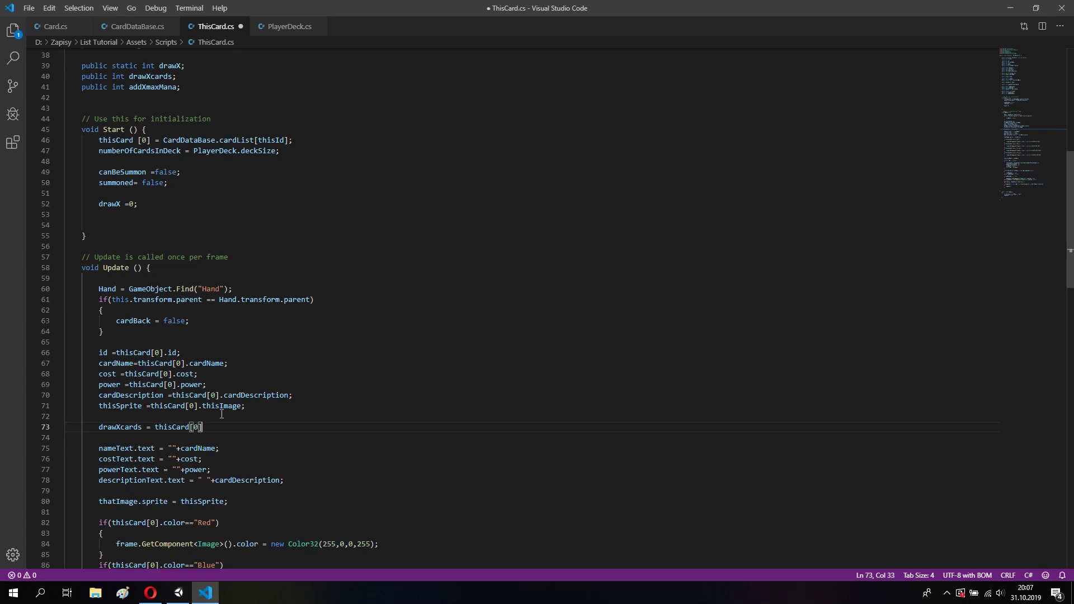
{"action": "type", "text": ".drawX"}
{"action": "key", "text": "Return"}
{"action": "type", "text": ";"}
Add 'addXmaxMana = thisCard[0].addXmaxMana;' below it and save
{"action": "key", "text": "Return"}
{"action": "type", "text": "add"}
{"action": "key", "text": "Return"}
{"action": "type", "text": "= th"}
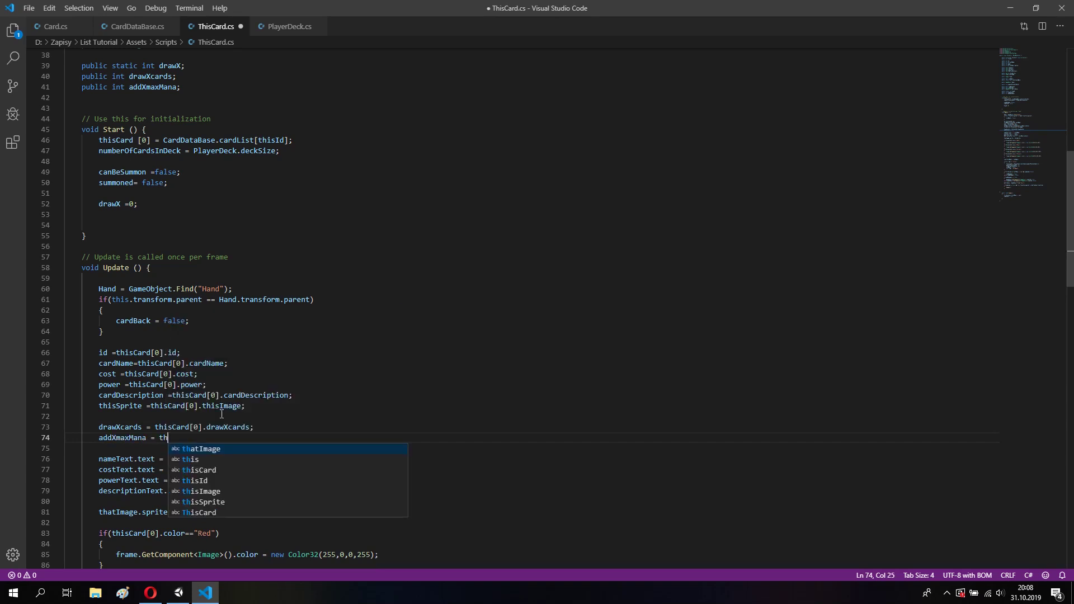
{"action": "key", "text": "Down"}
{"action": "key", "text": "Return"}
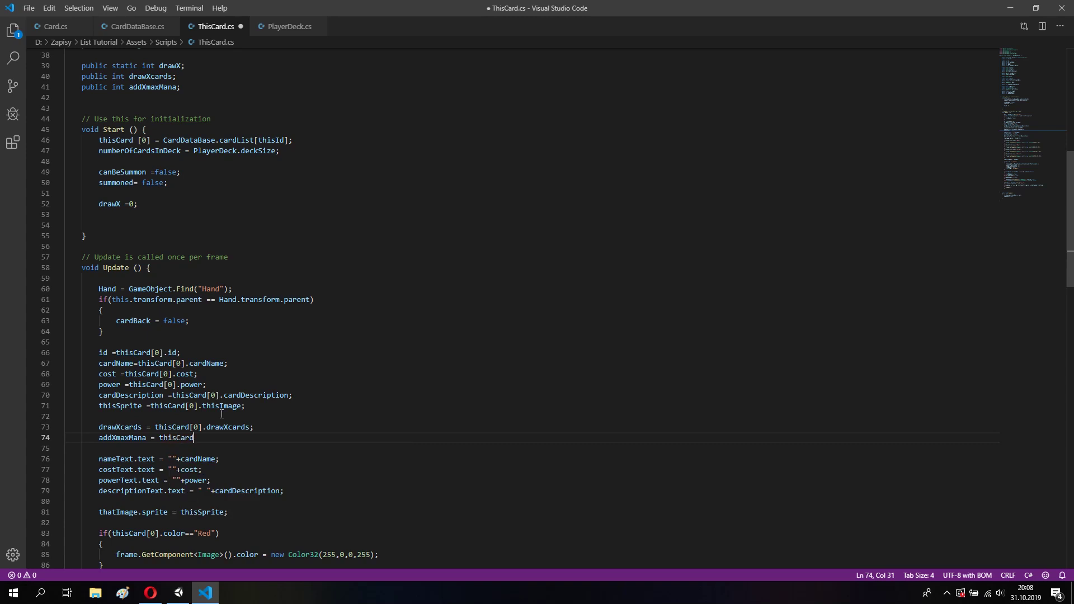
{"action": "type", "text": "[0]."}
{"action": "type", "text": "add"}
{"action": "key", "text": "Return"}
{"action": "type", "text": ";"}
{"action": "key", "text": "ctrl+s"}
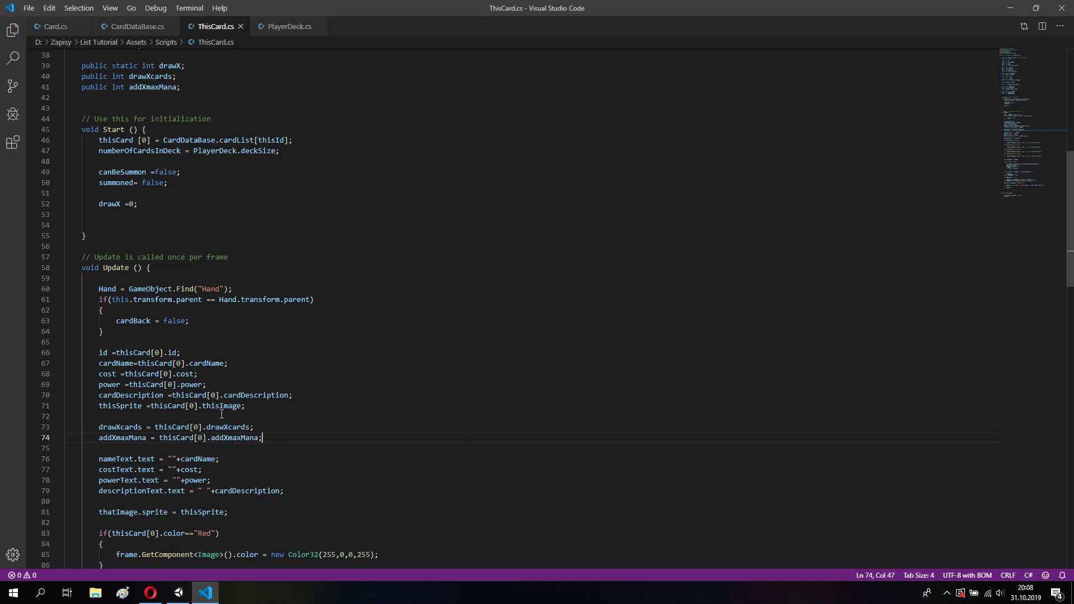
Place the cursor at the end of line 73 and scroll further down the script
{"action": "left_click", "coordinate": [274, 429]}
{"action": "left_click", "coordinate": [281, 434]}
{"action": "left_click", "coordinate": [279, 427]}
{"action": "left_click", "coordinate": [279, 438]}
{"action": "left_click", "coordinate": [275, 424]}
{"action": "scroll", "coordinate": [276, 419], "scroll_direction": "down", "scroll_amount": 2}
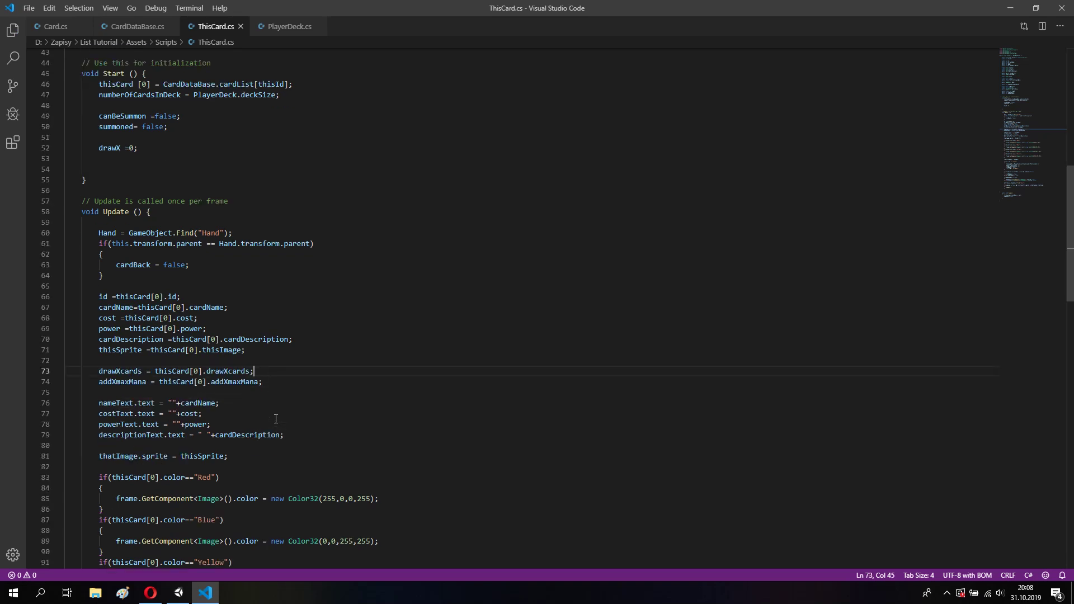
Open a blank line just below the Summon method's closing brace in ThisCard.cs
{"action": "scroll", "coordinate": [275, 419], "scroll_direction": "down", "scroll_amount": 8}
{"action": "scroll", "coordinate": [282, 435], "scroll_direction": "down", "scroll_amount": 7}
{"action": "scroll", "coordinate": [286, 434], "scroll_direction": "down", "scroll_amount": 5}
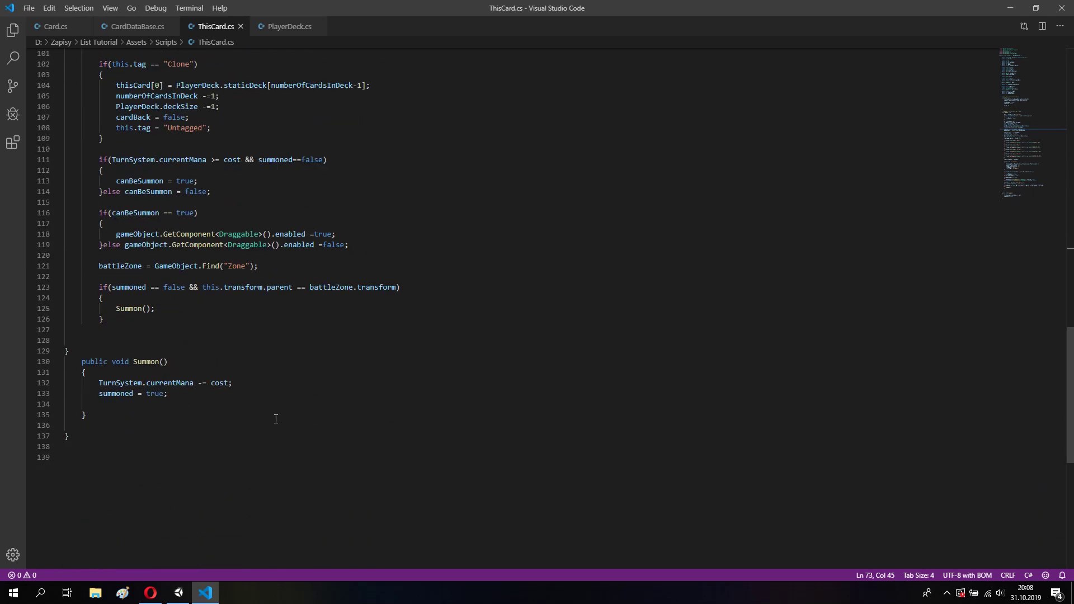
{"action": "left_click", "coordinate": [165, 299]}
{"action": "left_click_drag", "start_coordinate": [156, 308], "coordinate": [115, 308]}
{"action": "left_click", "coordinate": [222, 352]}
{"action": "left_click", "coordinate": [222, 357]}
{"action": "left_click", "coordinate": [183, 394]}
{"action": "key", "text": "Return"}
{"action": "key", "text": "Return"}
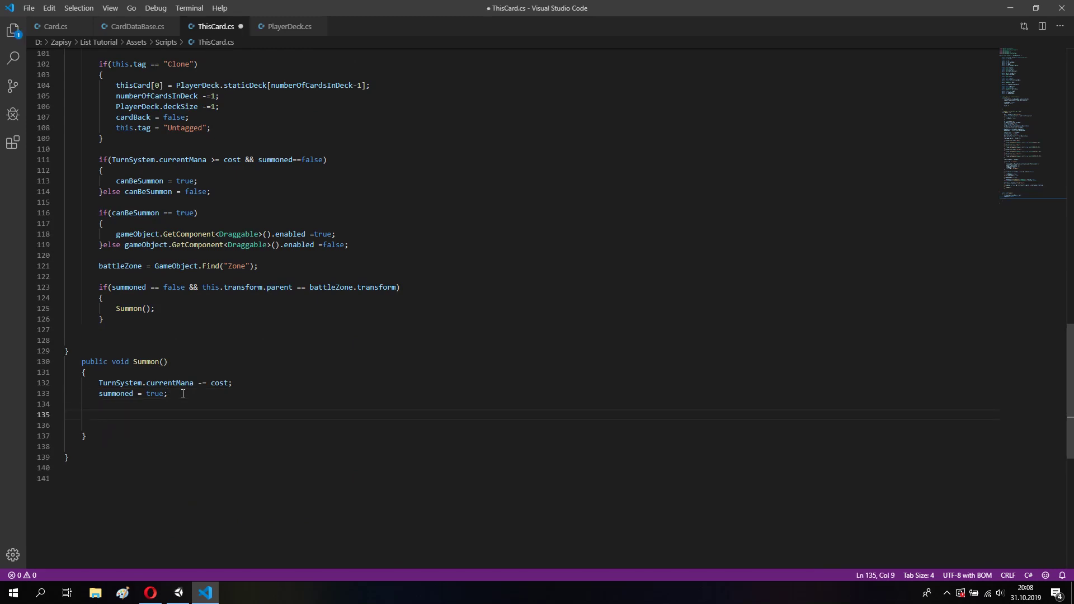
{"action": "type", "text": "M"}
{"action": "key", "text": "BackSpace"}
{"action": "left_click", "coordinate": [115, 434]}
{"action": "key", "text": "Return"}
{"action": "key", "text": "Return"}
Write public void MaxMana(int x) { TurnSystem.maxMana += x; } and save
{"action": "type", "text": "public void MaxMana"}
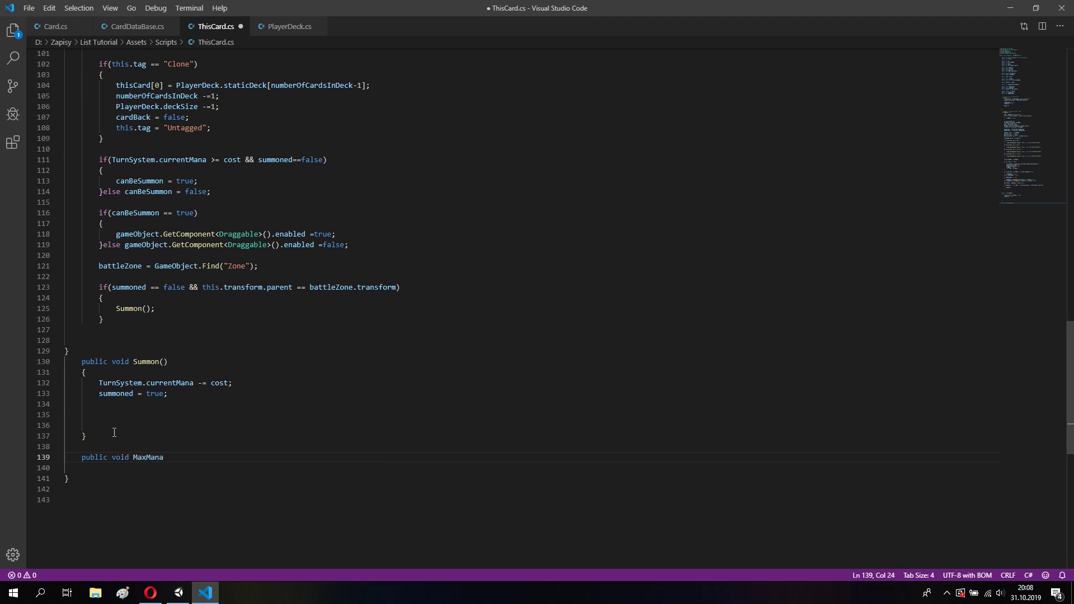
{"action": "type", "text": "(int x)"}
{"action": "key", "text": "Return"}
{"action": "type", "text": "{"}
{"action": "key", "text": "Return"}
{"action": "key", "text": "ctrl+s"}
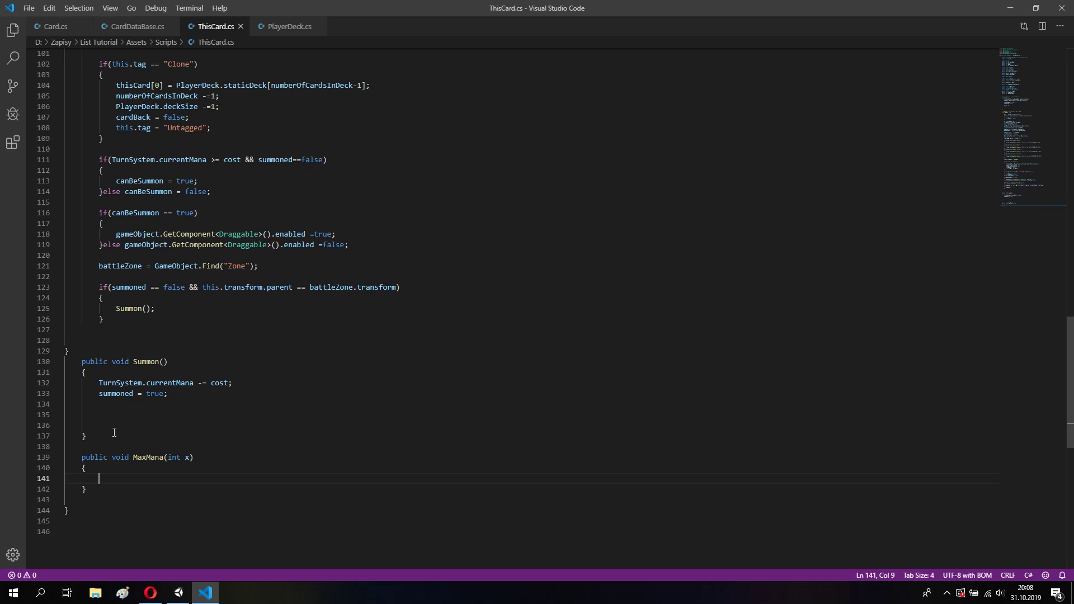
{"action": "type", "text": "Tu"}
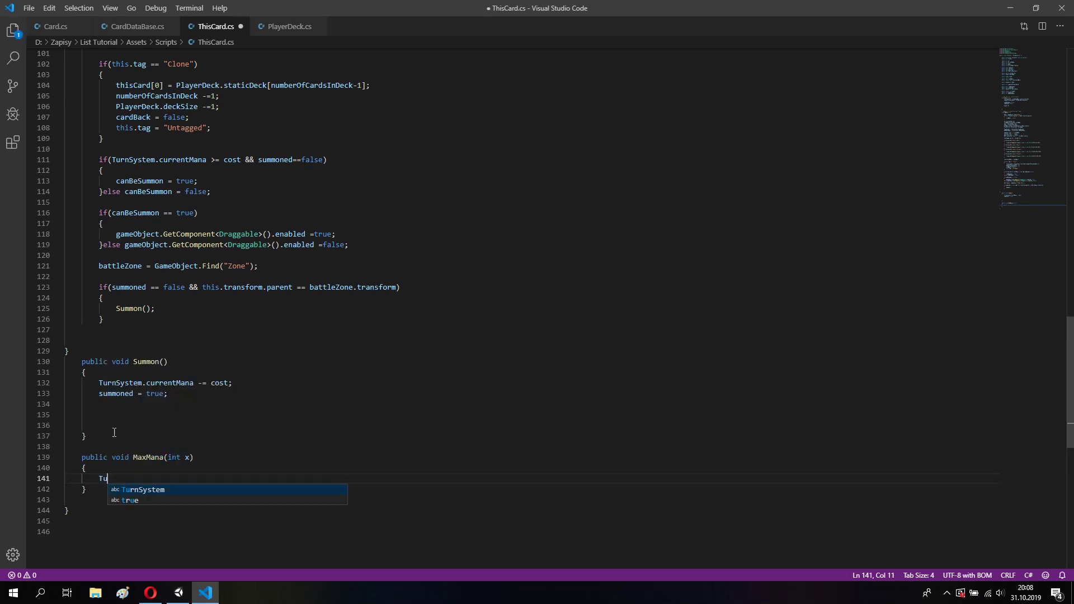
{"action": "type", "text": "rnSystem"}
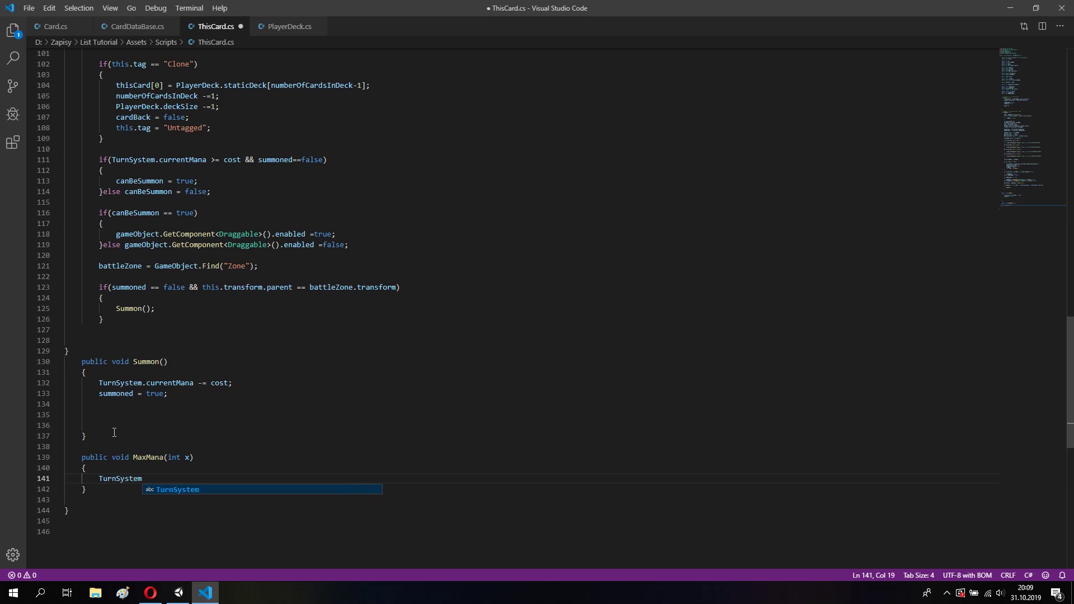
{"action": "type", "text": ".maxMana"}
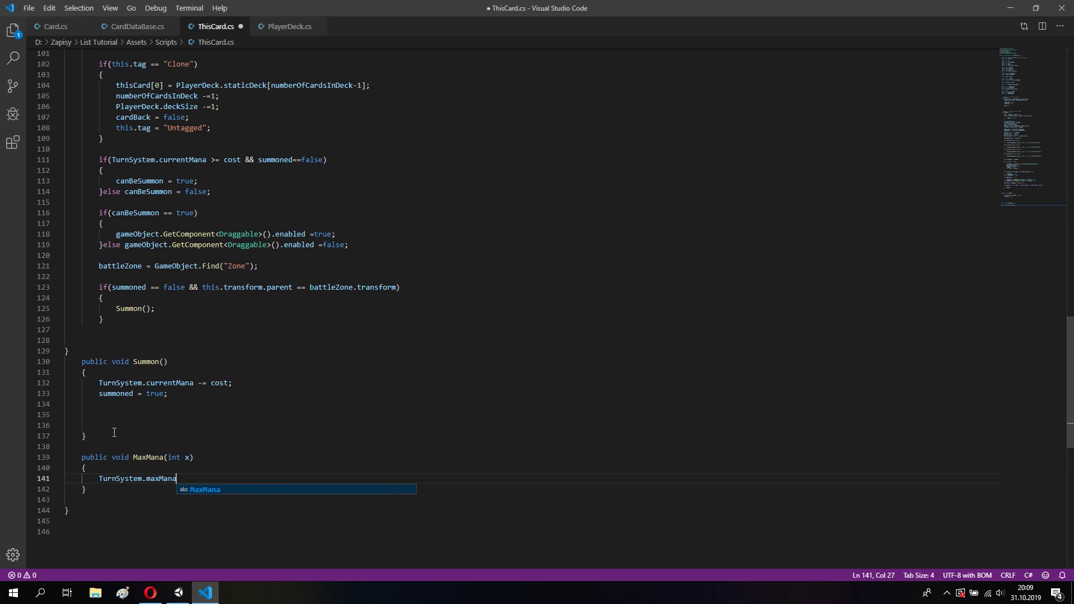
{"action": "type", "text": " ="}
{"action": "type", "text": "+="}
{"action": "type", "text": "x;"}
{"action": "key", "text": "ctrl+s"}
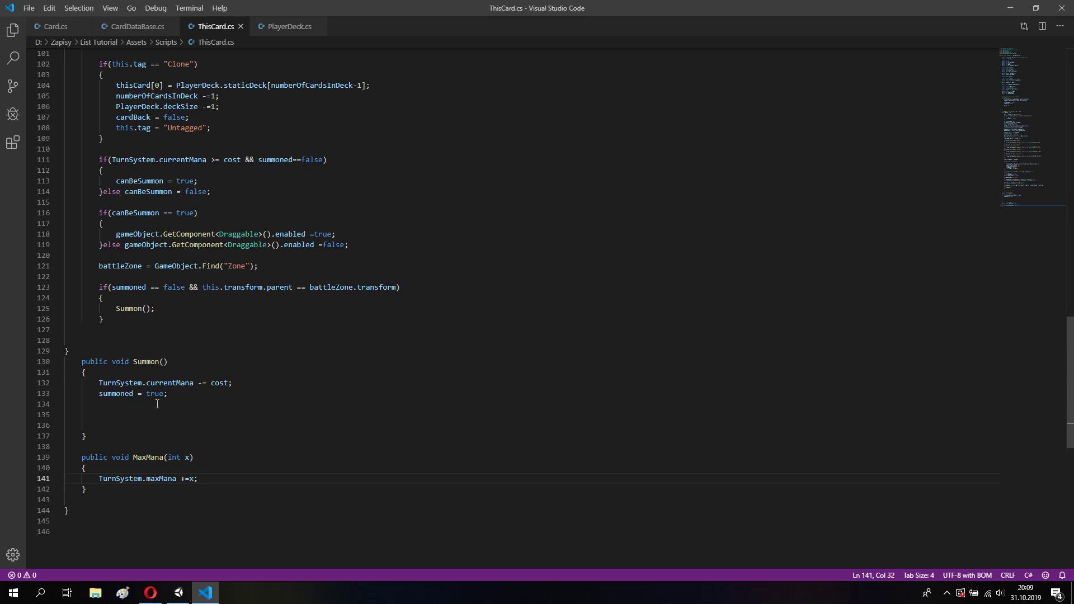
{"action": "left_click", "coordinate": [113, 406]}
Add a MaxMana(addXmaxMana); call inside Summon and save
{"action": "left_click", "coordinate": [113, 414]}
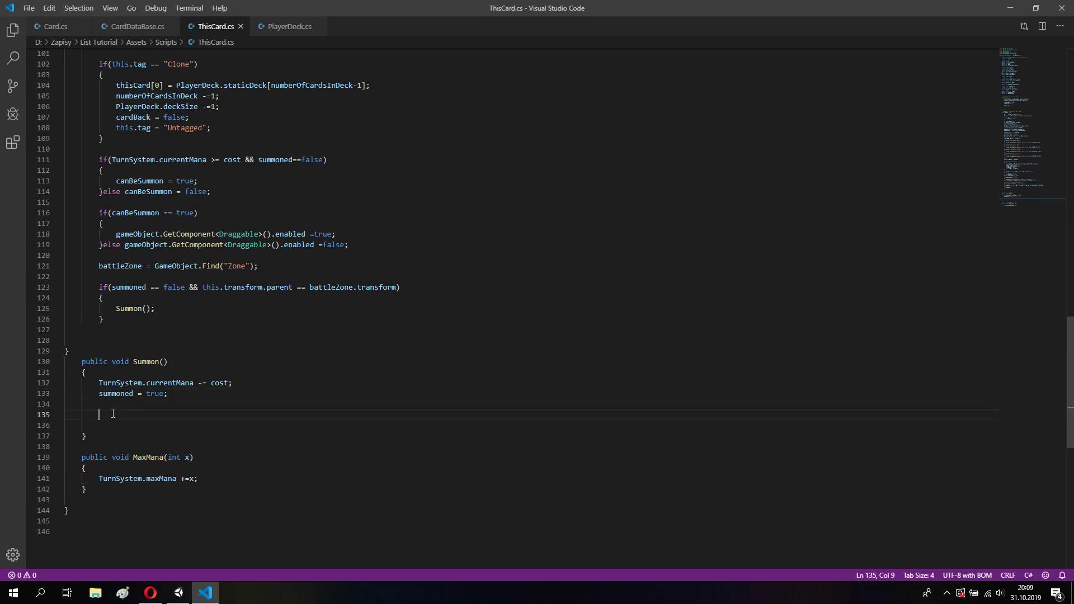
{"action": "type", "text": "Max"}
{"action": "key", "text": "Tab"}
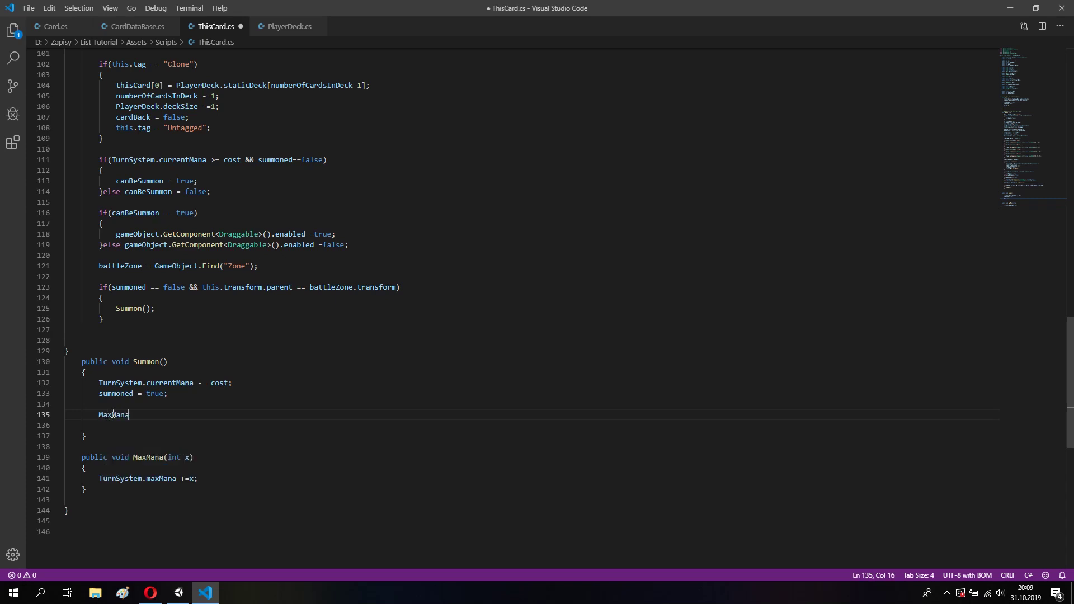
{"action": "type", "text": "(add"}
{"action": "key", "text": "Tab"}
{"action": "type", "text": ";"}
{"action": "key", "text": "ctrl+s"}
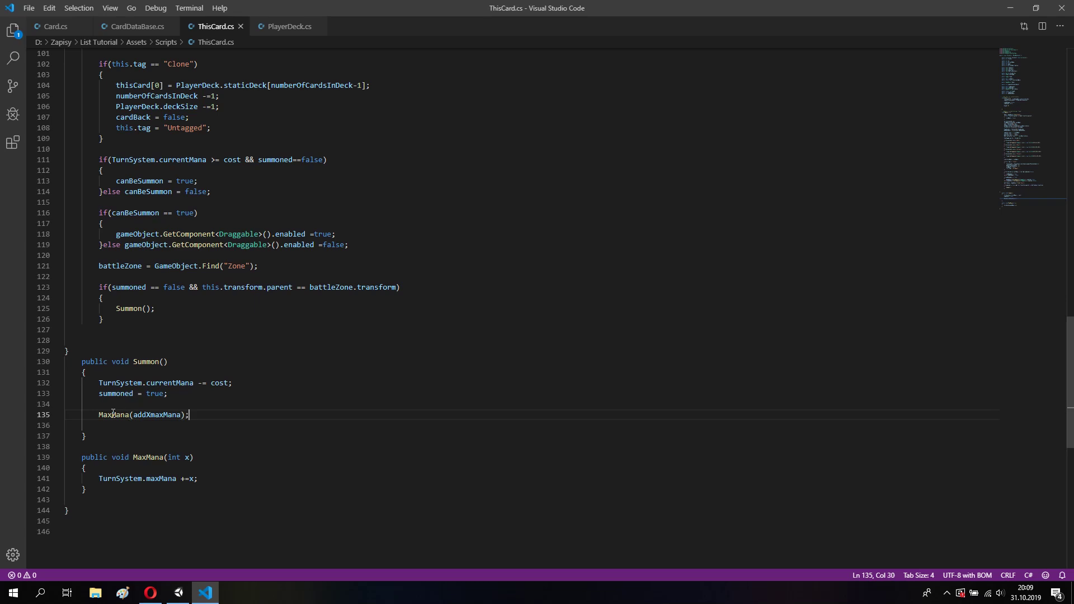
Add drawX = drawXcards on the next line of Summon and save ThisCard.cs
{"action": "key", "text": "Down"}
{"action": "type", "text": "drawX = draw"}
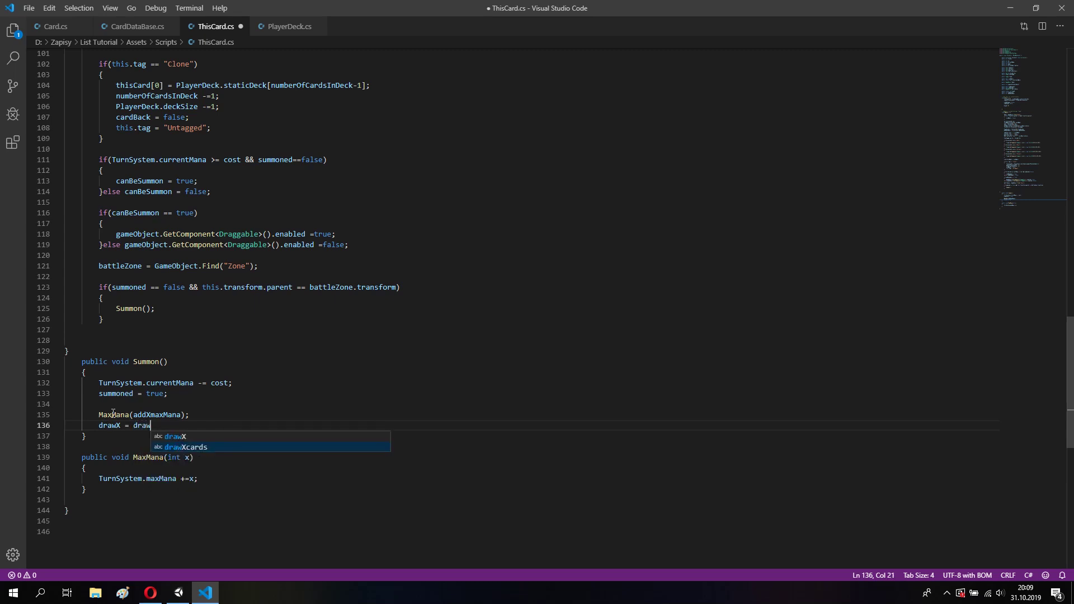
{"action": "key", "text": "Tab"}
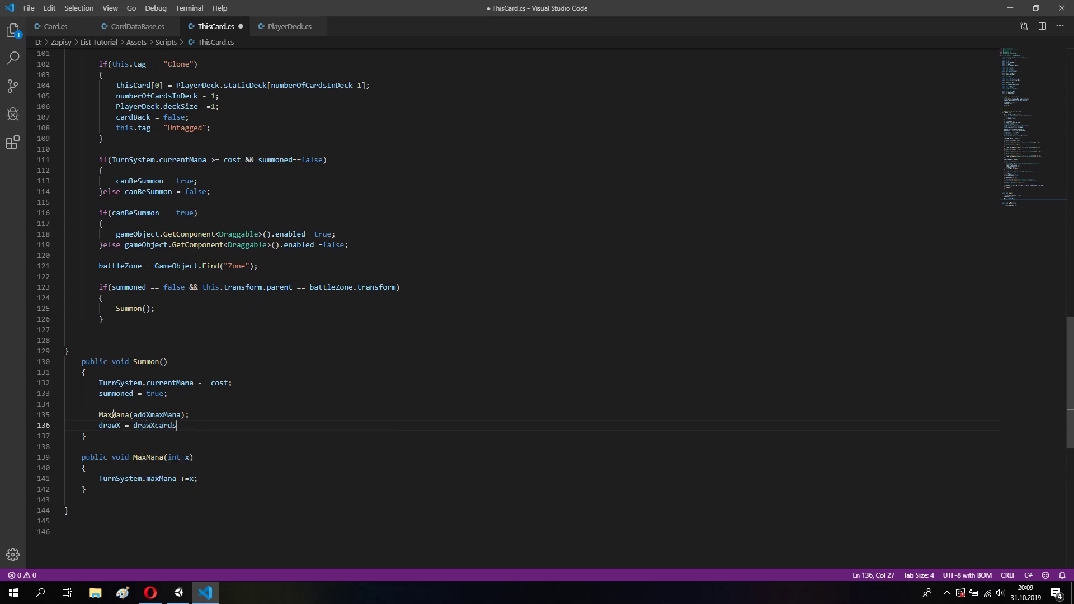
{"action": "key", "text": "ctrl+s"}
{"action": "left_click", "coordinate": [304, 363]}
{"action": "left_click", "coordinate": [150, 592]}
{"action": "left_click", "coordinate": [179, 593]}
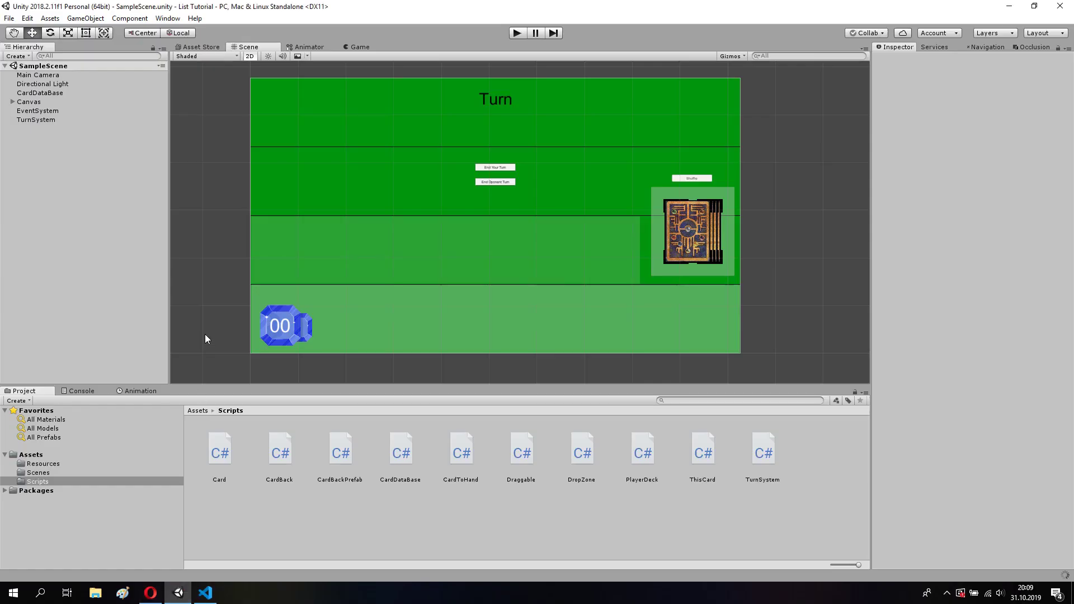
{"action": "left_click", "coordinate": [84, 391]}
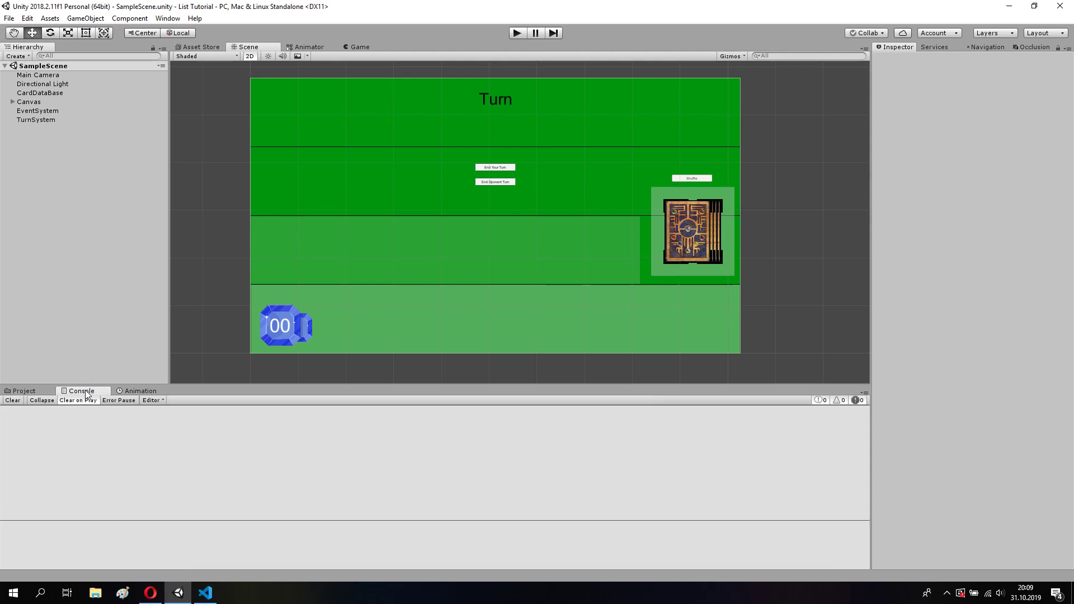
{"action": "left_click", "coordinate": [22, 391]}
{"action": "left_click", "coordinate": [82, 390]}
{"action": "left_click", "coordinate": [23, 389]}
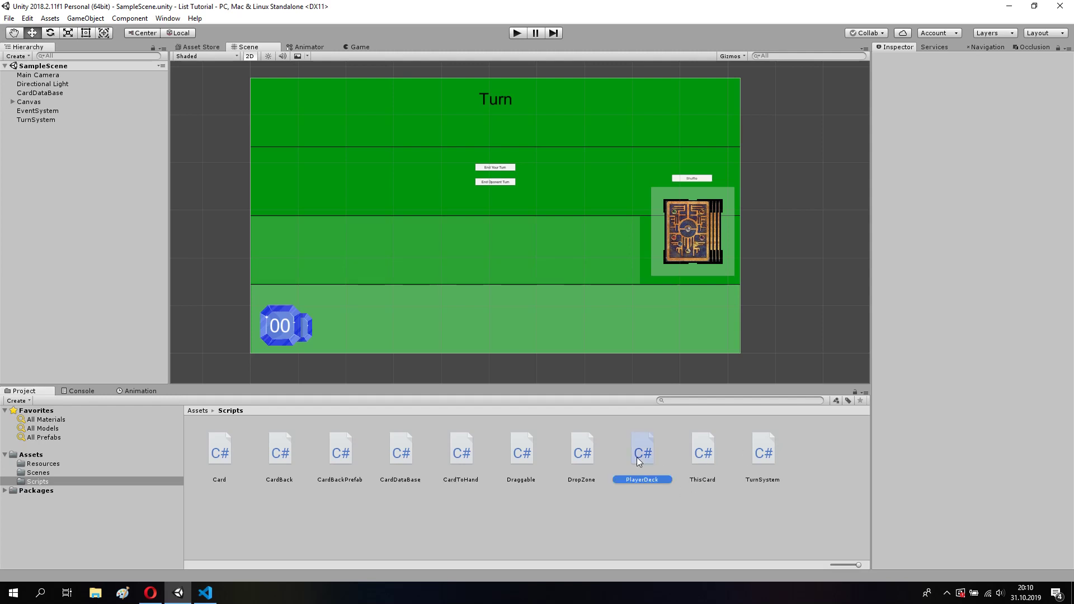
{"action": "left_click", "coordinate": [203, 593]}
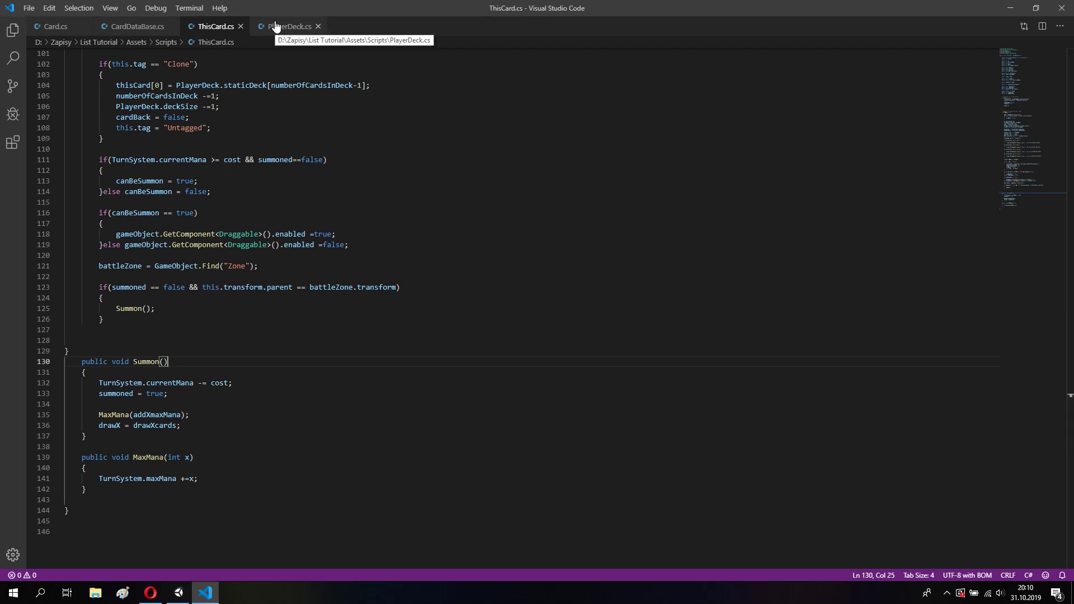
In PlayerDeck.cs's Update, add an if(ThisCard.drawX > 0) block with braces and save
{"action": "left_click", "coordinate": [276, 26]}
{"action": "scroll", "coordinate": [293, 194], "scroll_direction": "up", "scroll_amount": 12}
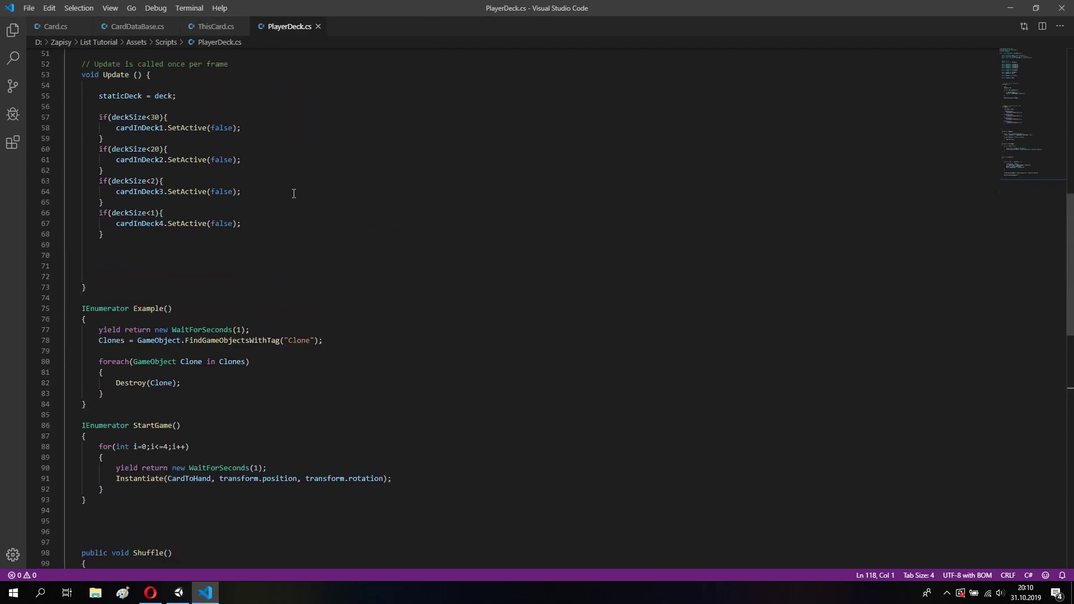
{"action": "scroll", "coordinate": [293, 193], "scroll_direction": "up", "scroll_amount": 7}
{"action": "scroll", "coordinate": [293, 194], "scroll_direction": "up", "scroll_amount": 6}
{"action": "scroll", "coordinate": [293, 193], "scroll_direction": "up", "scroll_amount": 3}
{"action": "scroll", "coordinate": [136, 207], "scroll_direction": "down", "scroll_amount": 5}
{"action": "left_click_drag", "start_coordinate": [151, 410], "coordinate": [81, 410]}
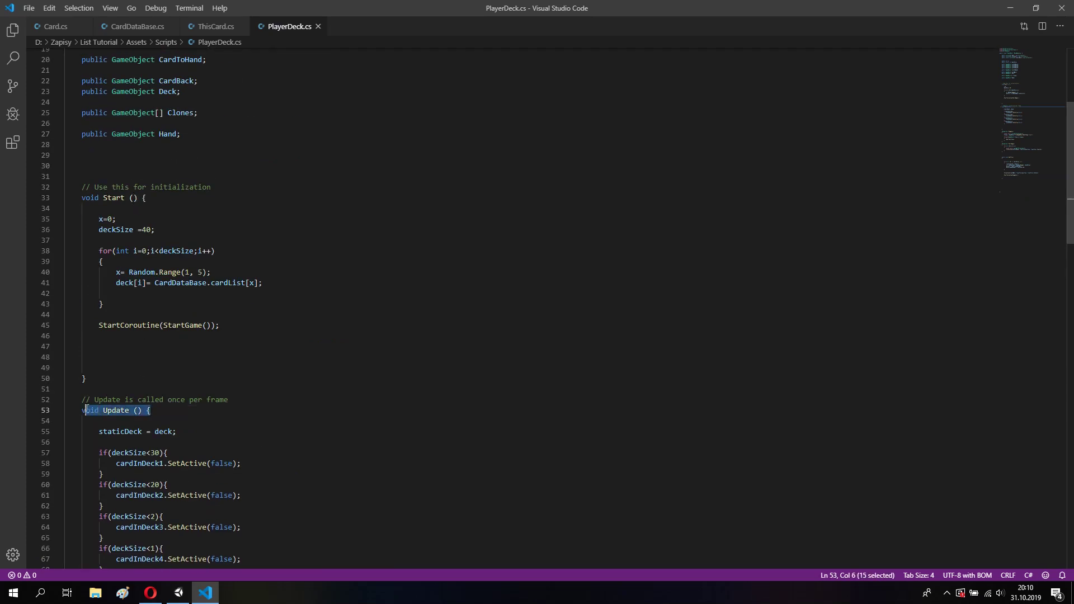
{"action": "scroll", "coordinate": [141, 440], "scroll_direction": "down", "scroll_amount": 1}
{"action": "scroll", "coordinate": [141, 440], "scroll_direction": "down", "scroll_amount": 3}
{"action": "left_click", "coordinate": [123, 452]}
{"action": "key", "text": "Tab"}
{"action": "key", "text": "Tab"}
{"action": "type", "text": "if("}
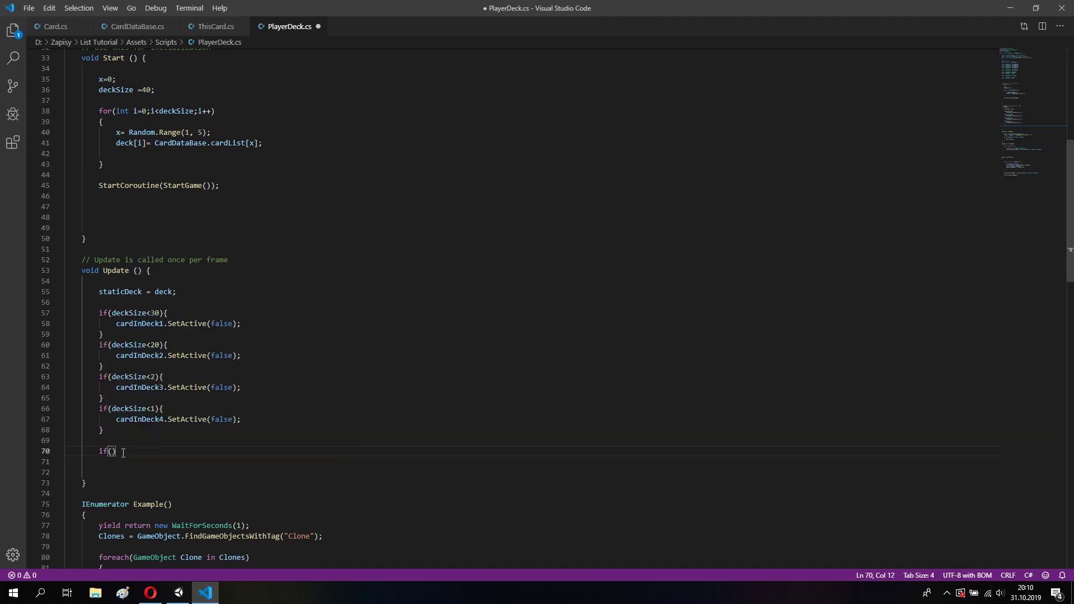
{"action": "type", "text": "ThisCard.d"}
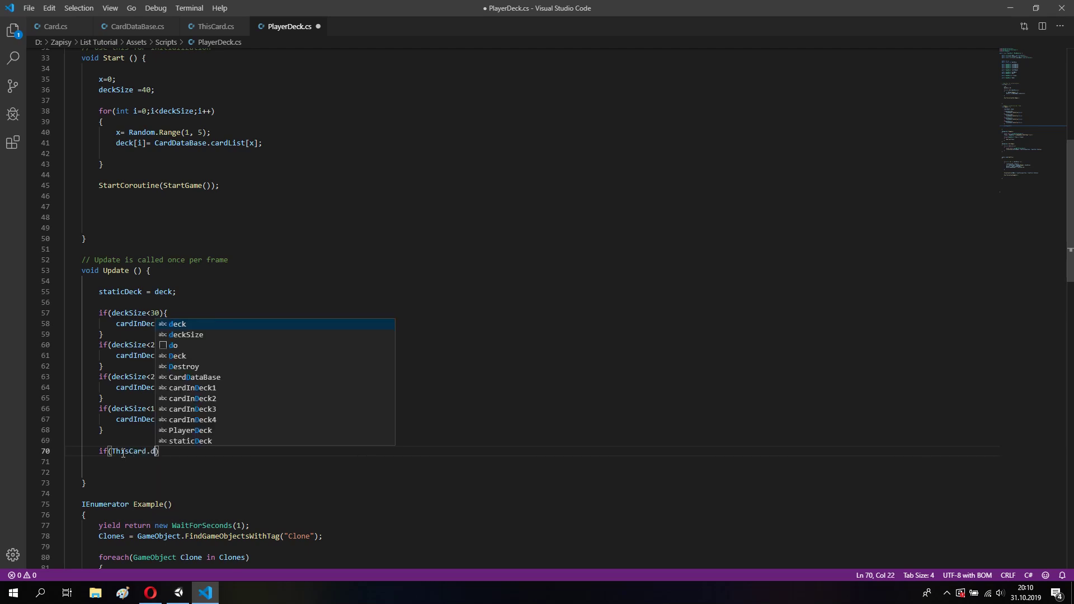
{"action": "type", "text": "rawX"}
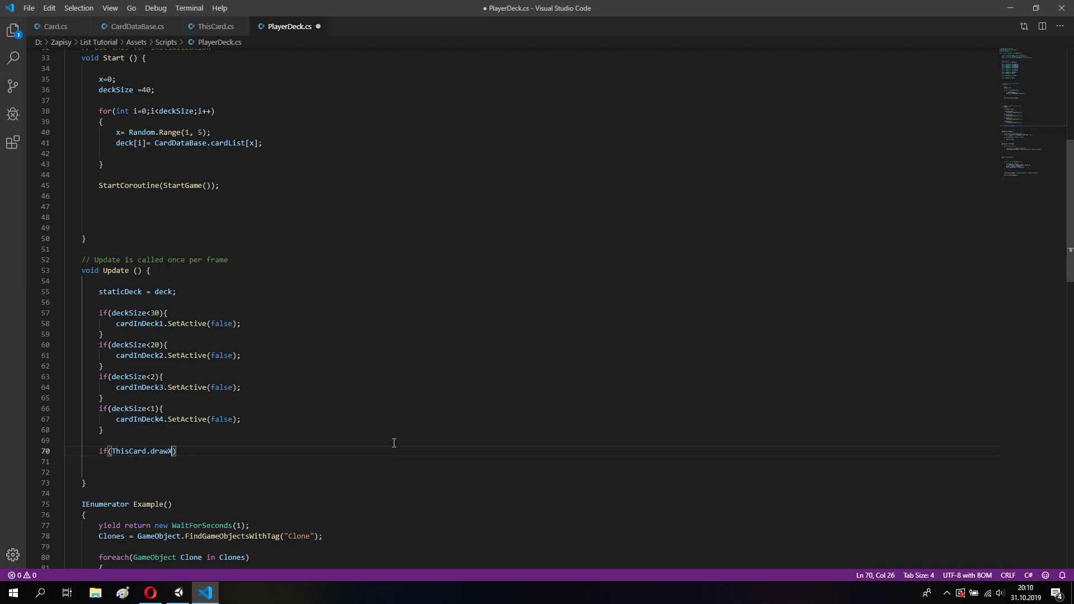
{"action": "type", "text": " > 0"}
{"action": "key", "text": "Return"}
{"action": "type", "text": "{"}
{"action": "key", "text": "Return"}
{"action": "key", "text": "ctrl+s"}
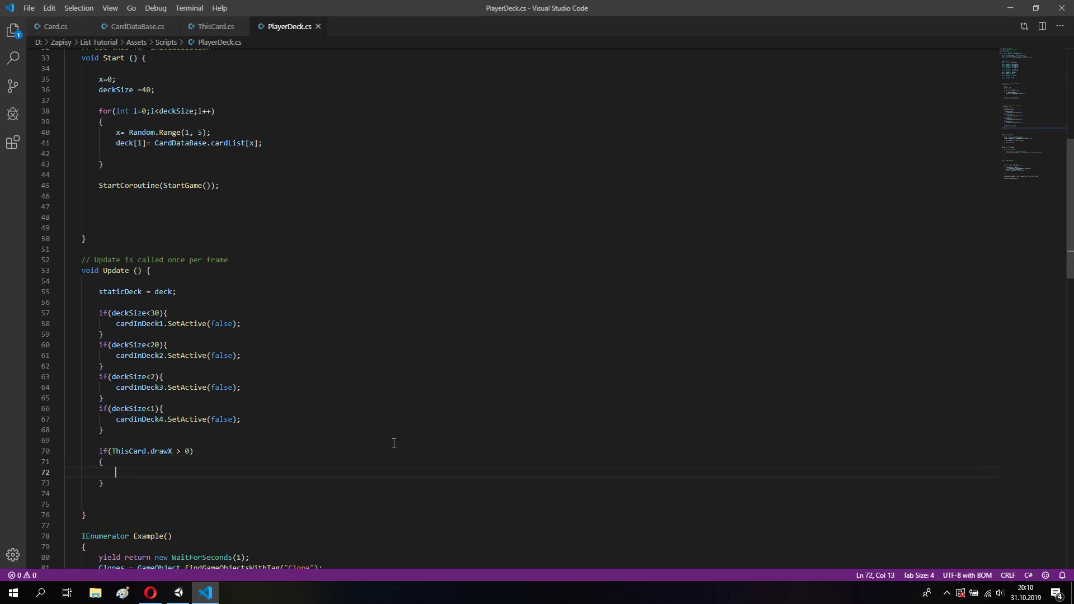
Put StartCoroutine(Draw(ThisCard.drawX)) inside the if block and save
{"action": "type", "text": "Sta"}
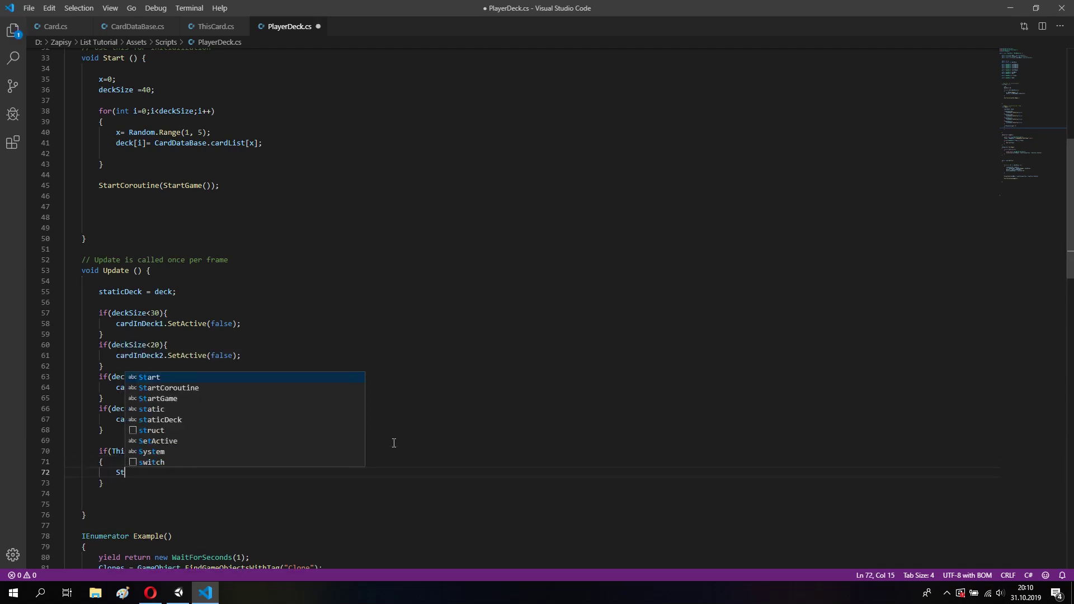
{"action": "left_click", "coordinate": [220, 492]}
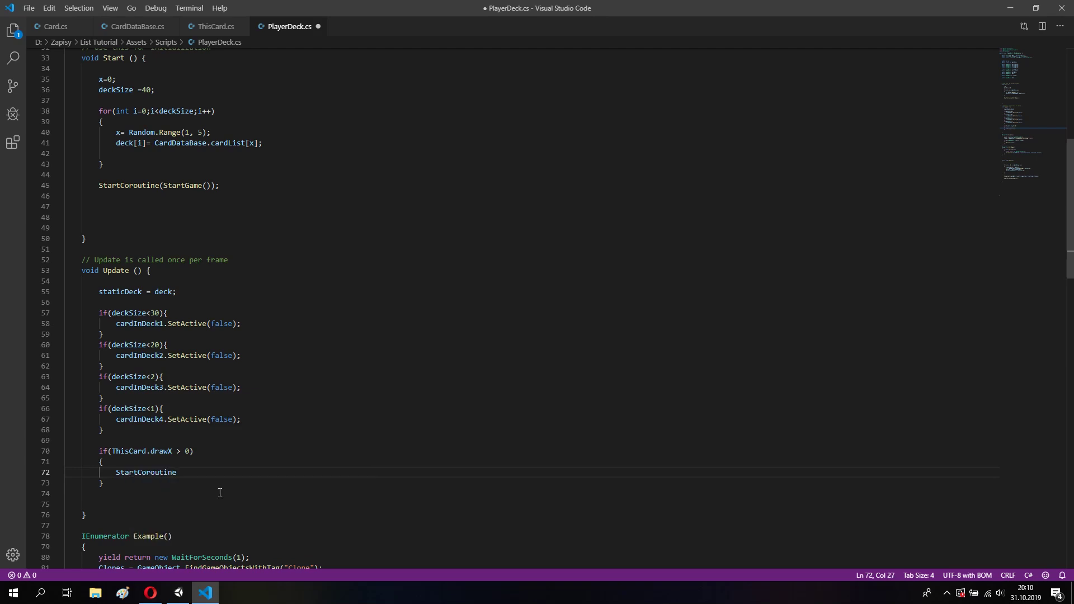
{"action": "type", "text": "(Draw("}
{"action": "type", "text": "This"}
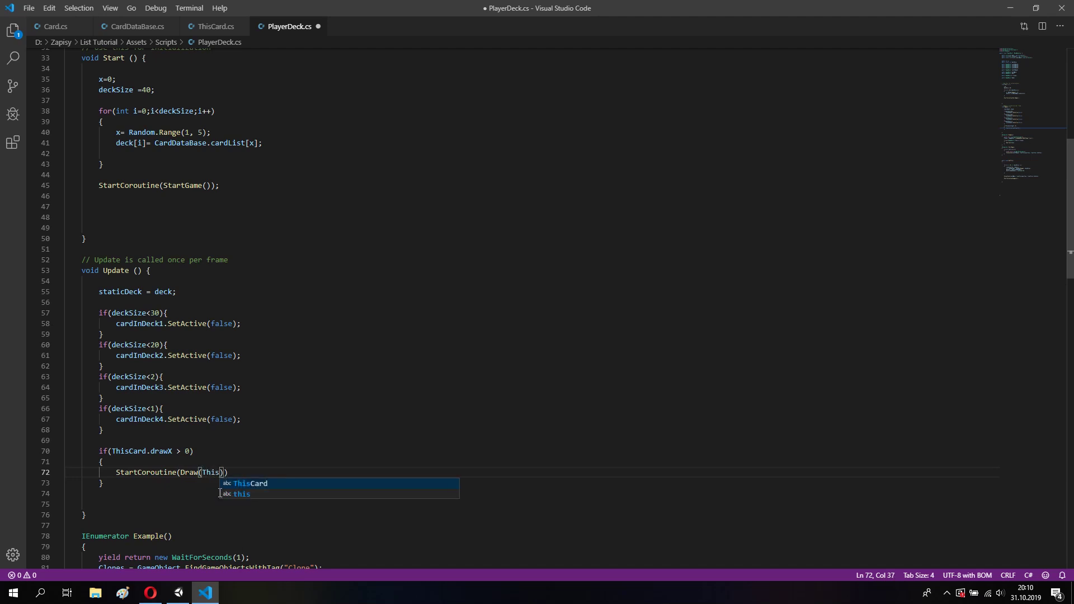
{"action": "type", "text": "C"}
{"action": "key", "text": "Tab"}
{"action": "type", "text": "."}
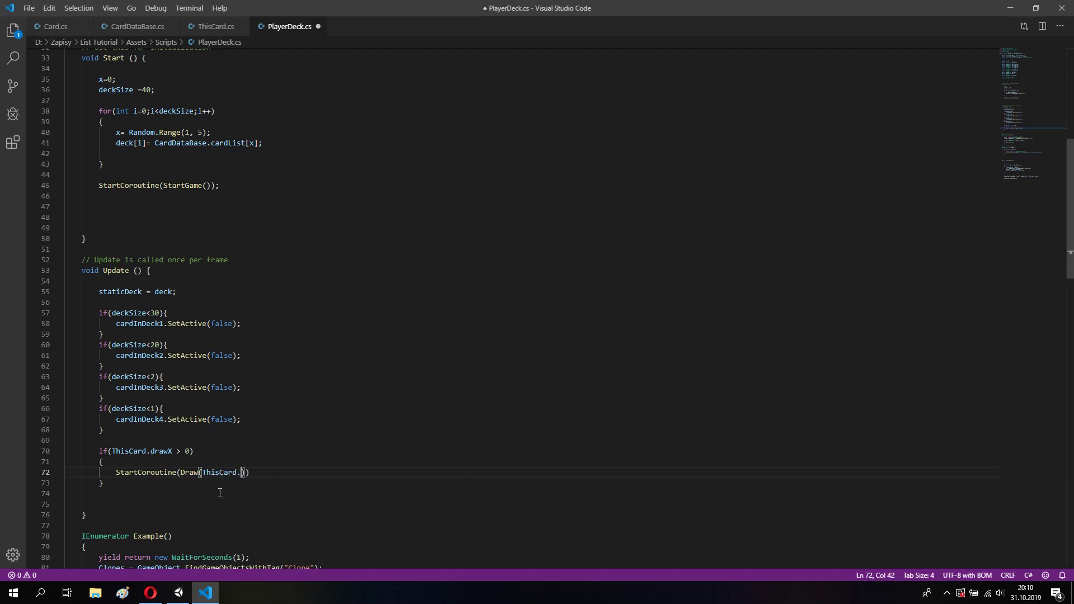
{"action": "type", "text": "drawx"}
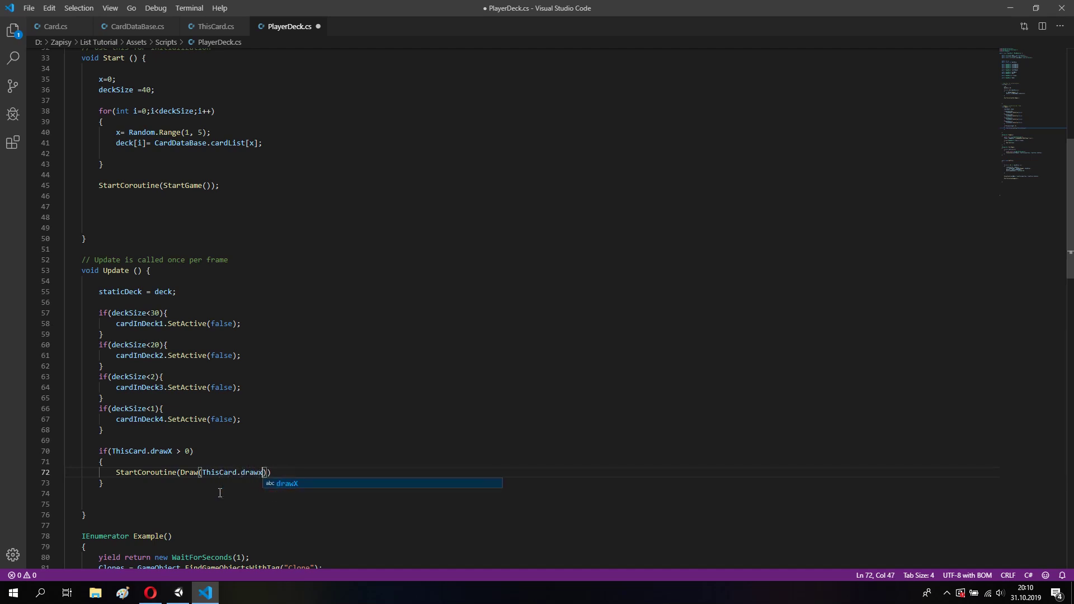
{"action": "key", "text": "BackSpace"}
{"action": "type", "text": "X"}
{"action": "key", "text": "ctrl+s"}
Reset ThisCard.drawX = 0; after the coroutine call and save
{"action": "left_click", "coordinate": [279, 473]}
{"action": "key", "text": "Return"}
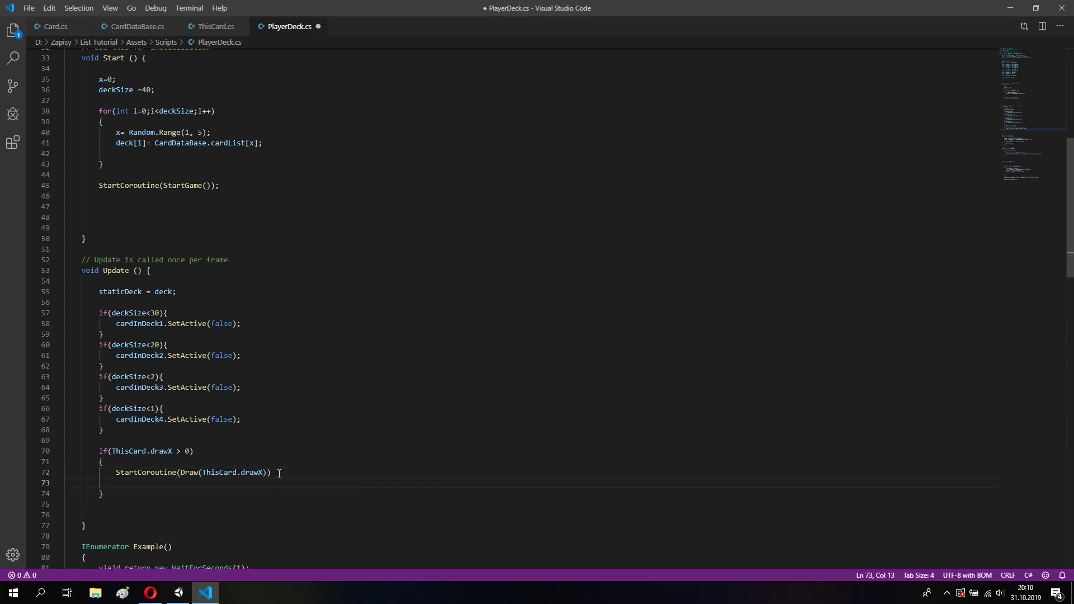
{"action": "type", "text": "ThisCard."}
{"action": "type", "text": "dra"}
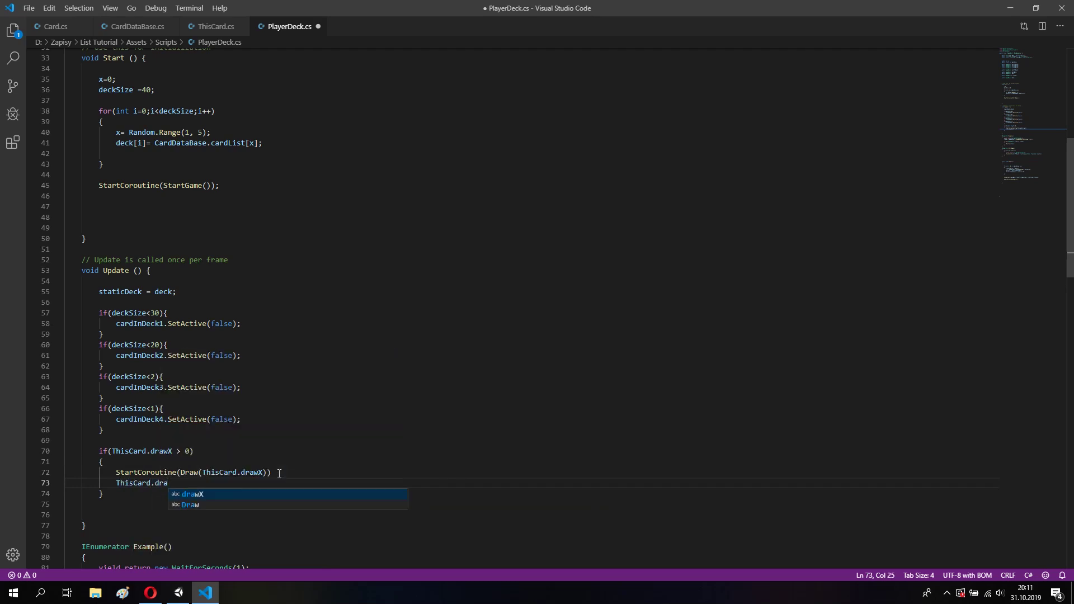
{"action": "type", "text": "wX =0;"}
{"action": "key", "text": "ctrl+s"}
{"action": "left_click", "coordinate": [276, 489]}
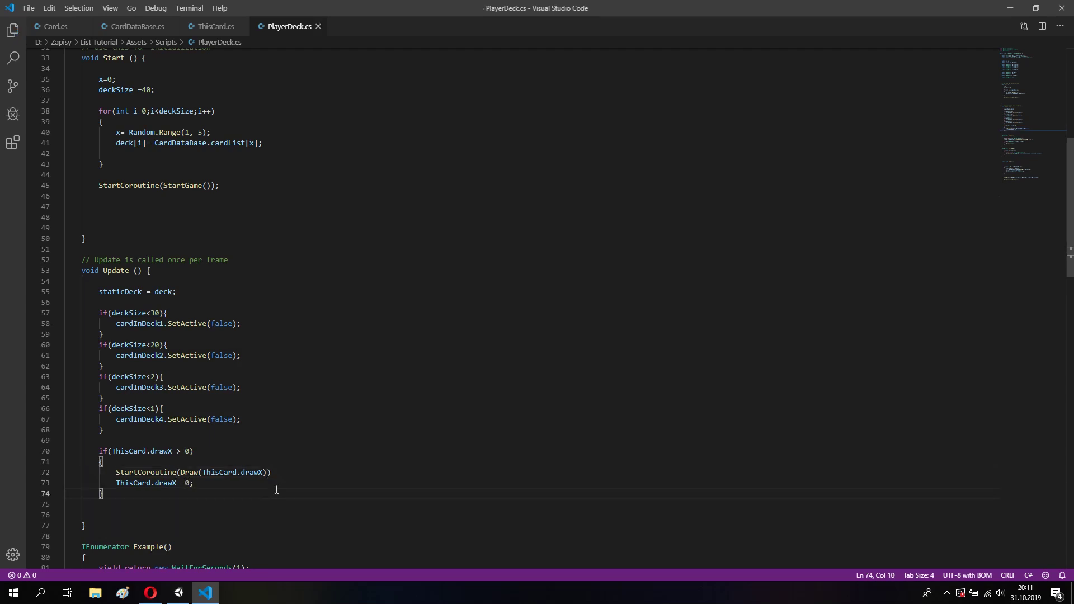
Open blank lines below Shuffle and select the IEnumerator keyword for a new coroutine
{"action": "scroll", "coordinate": [276, 489], "scroll_direction": "down", "scroll_amount": 3}
{"action": "scroll", "coordinate": [253, 458], "scroll_direction": "down", "scroll_amount": 12}
{"action": "scroll", "coordinate": [250, 457], "scroll_direction": "down", "scroll_amount": 6}
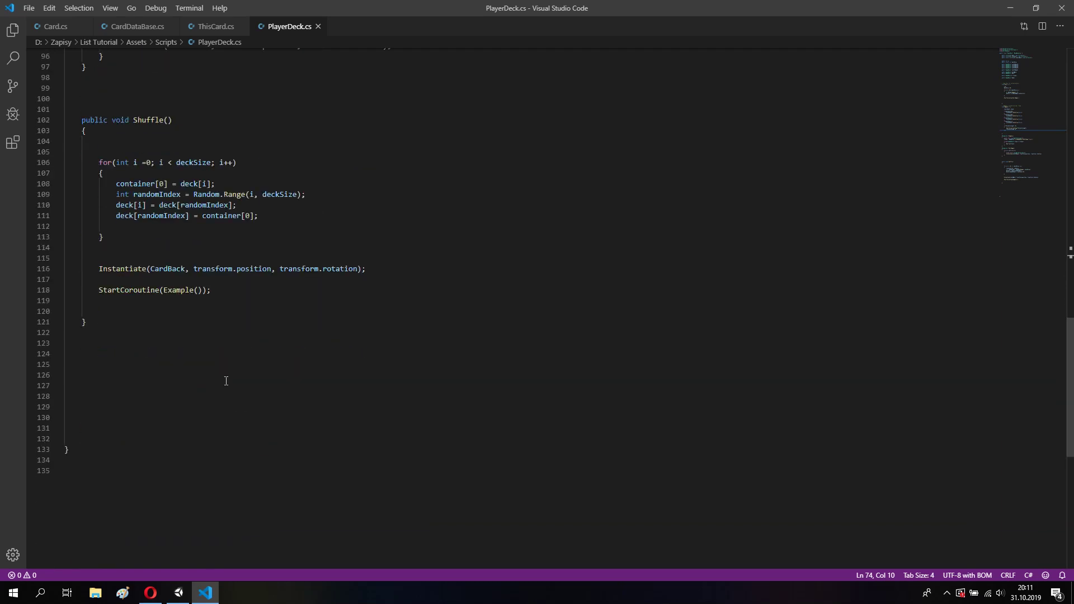
{"action": "left_click", "coordinate": [98, 319]}
{"action": "scroll", "coordinate": [98, 320], "scroll_direction": "up", "scroll_amount": 3}
{"action": "key", "text": "Return"}
{"action": "key", "text": "Return"}
{"action": "left_click_drag", "start_coordinate": [82, 104], "coordinate": [131, 105]}
{"action": "key", "text": "ctrl+c"}
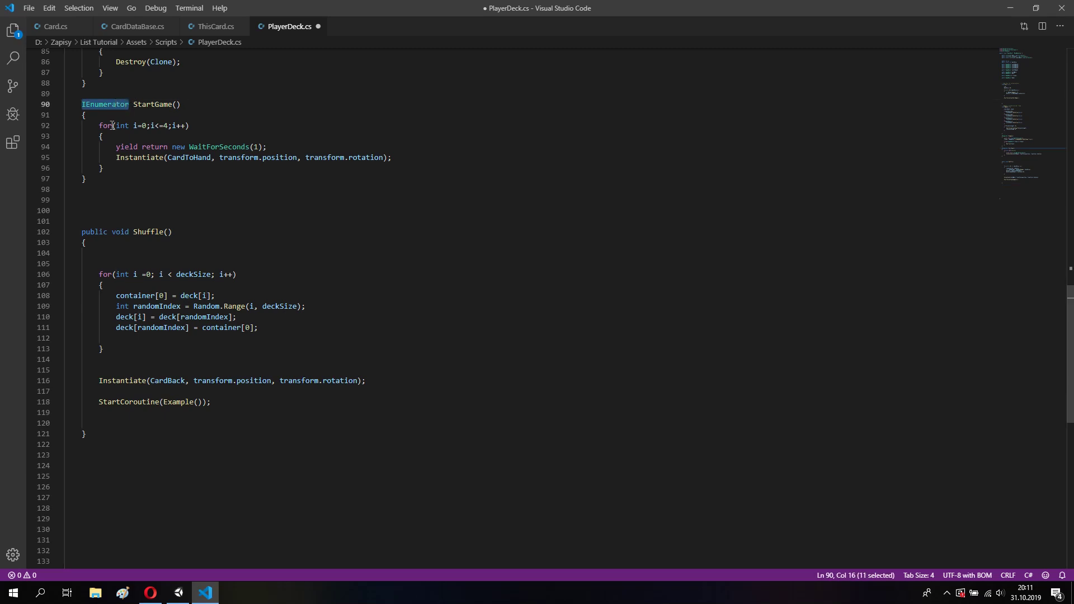
{"action": "left_click", "coordinate": [99, 462]}
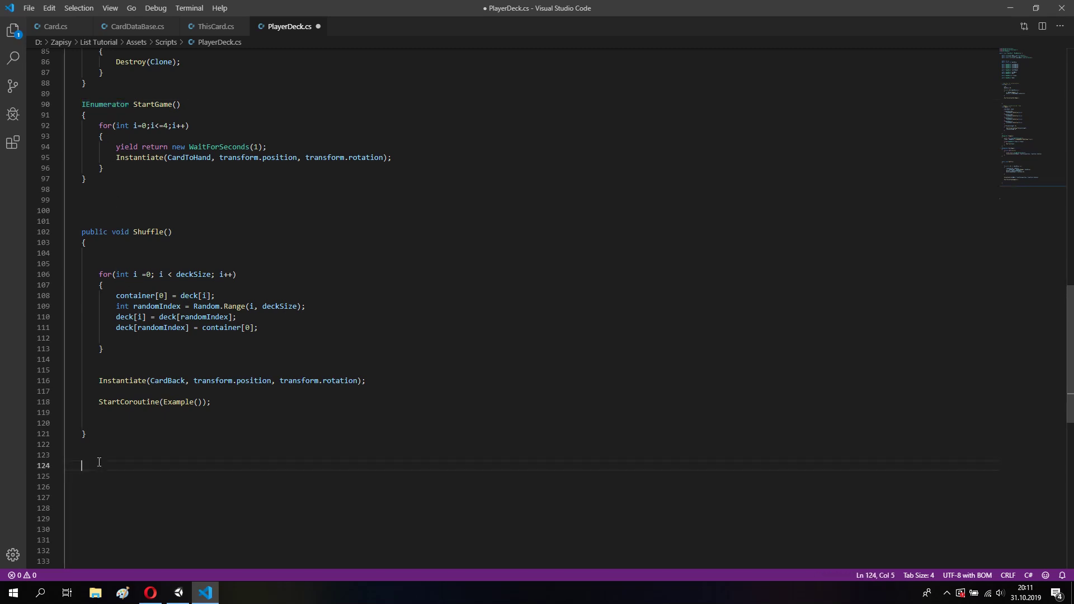
Create an empty IEnumerator Draw(int x) coroutine below Shuffle and save
{"action": "key", "text": "ctrl+v"}
{"action": "type", "text": "Draw"}
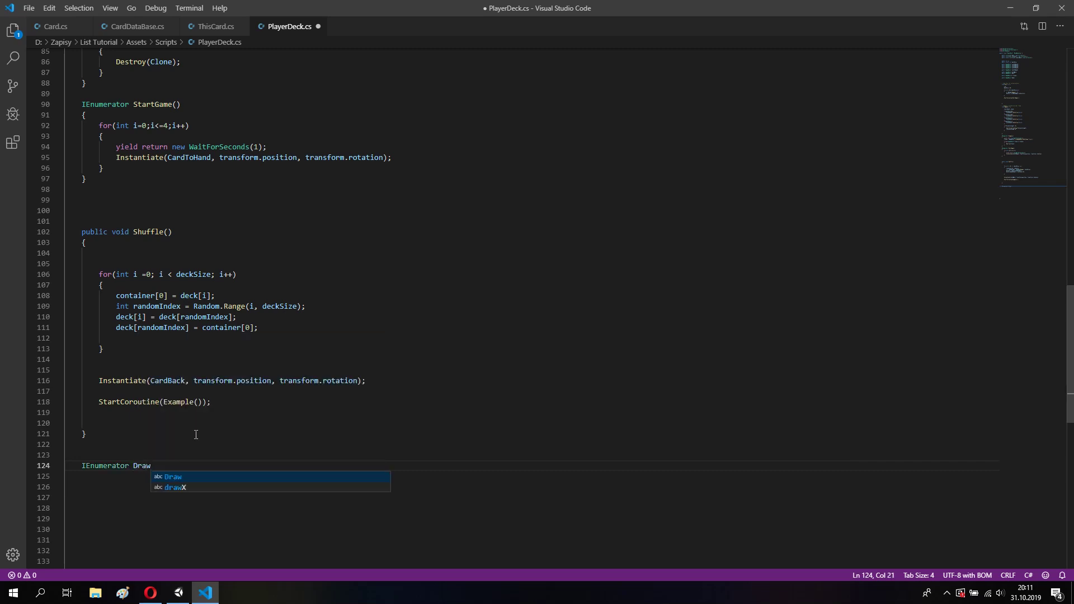
{"action": "type", "text": "(int x)"}
{"action": "key", "text": "Return"}
{"action": "type", "text": "{"}
{"action": "key", "text": "Return"}
{"action": "key", "text": "ctrl+s"}
{"action": "scroll", "coordinate": [219, 436], "scroll_direction": "down", "scroll_amount": 1}
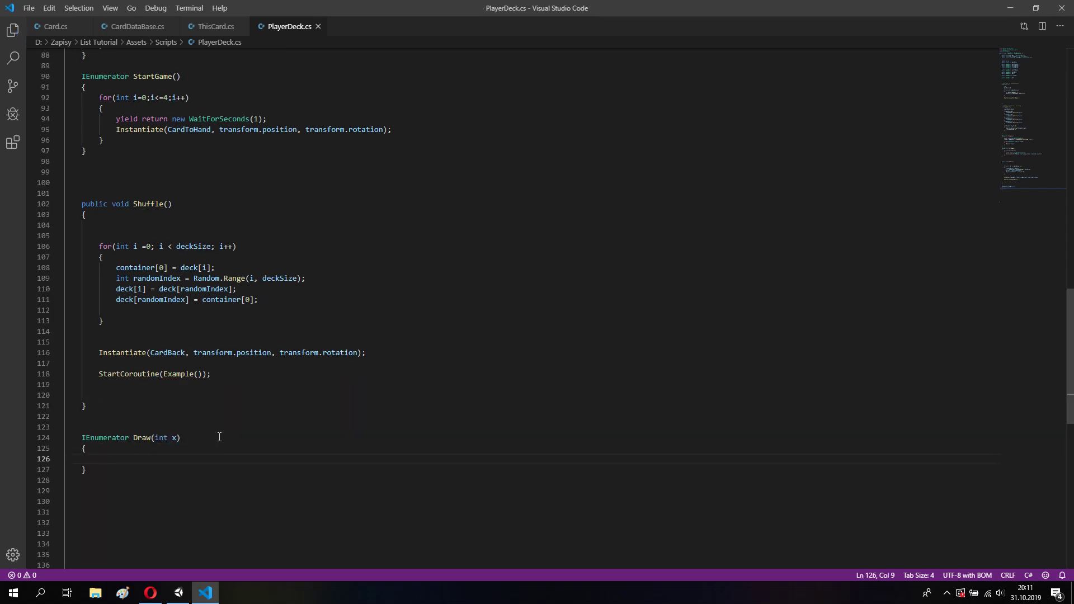
Add a for(int i=0;i<x;i++) loop with braces inside Draw and save
{"action": "type", "text": "for("}
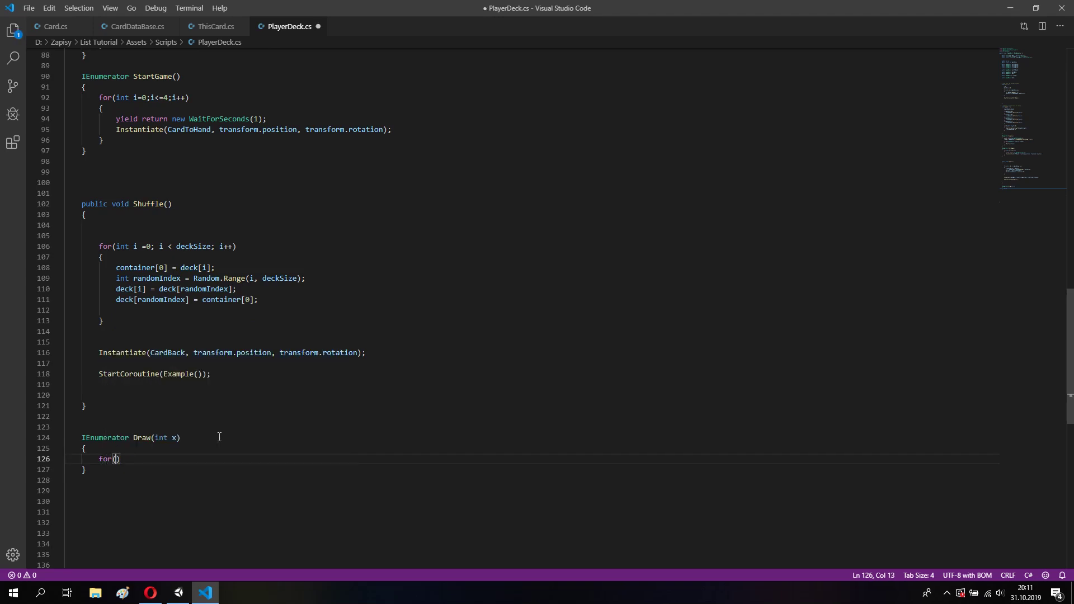
{"action": "type", "text": "int"}
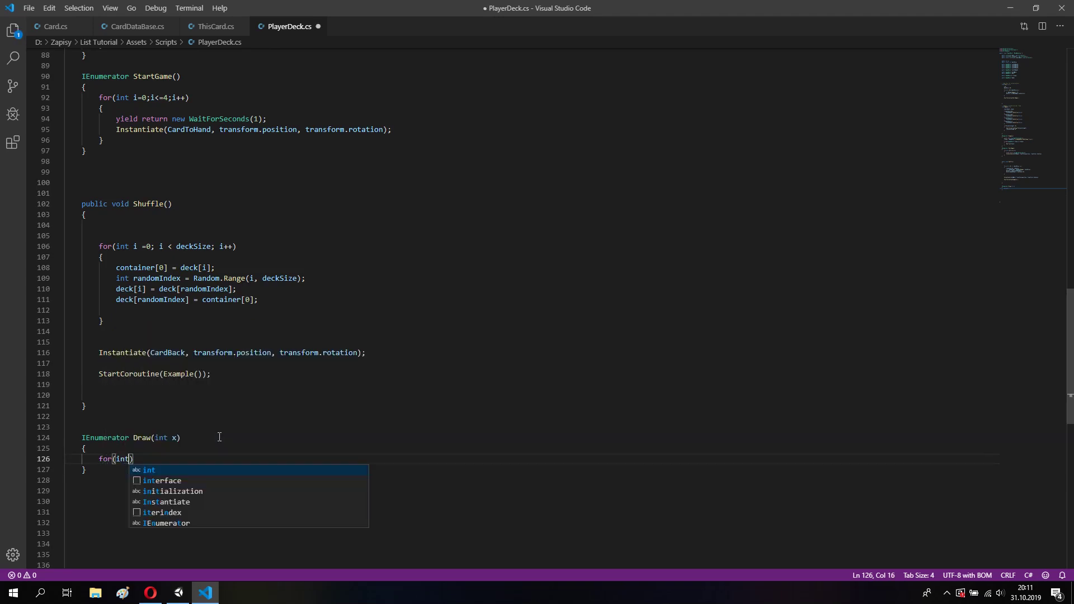
{"action": "type", "text": " i"}
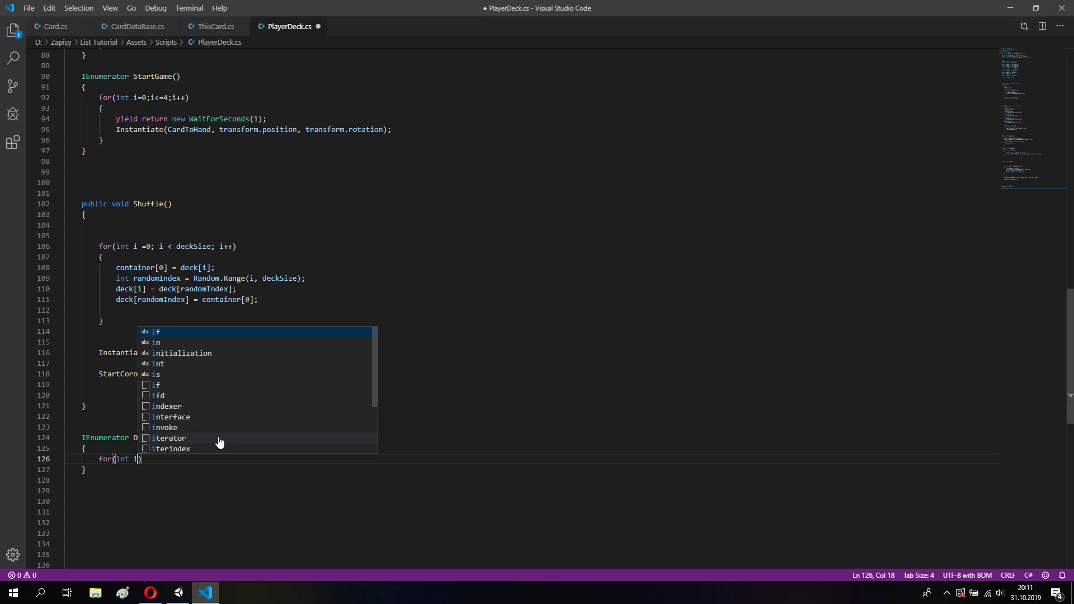
{"action": "type", "text": "=1"}
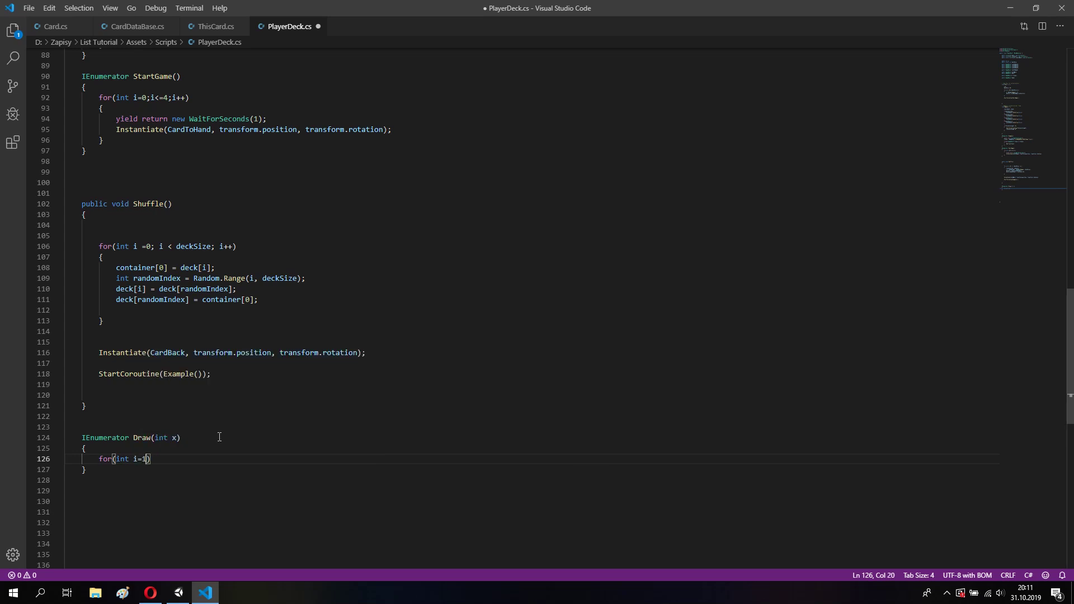
{"action": "key", "text": "BackSpace"}
{"action": "type", "text": "0"}
{"action": "key", "text": "ctrl+s"}
{"action": "type", "text": ";"}
{"action": "type", "text": "i<"}
{"action": "type", "text": "x"}
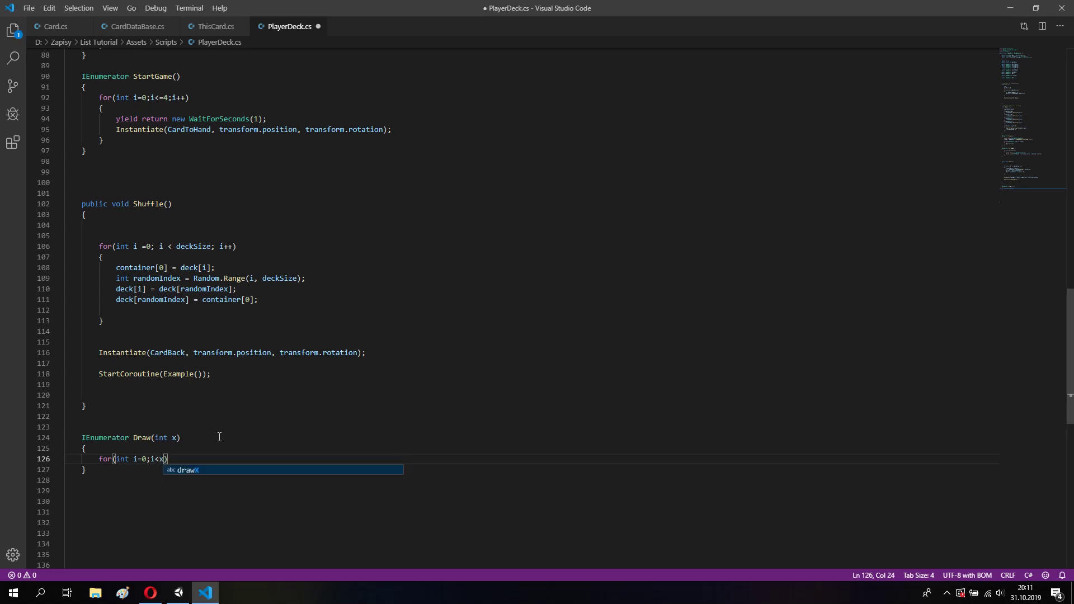
{"action": "type", "text": ";i"}
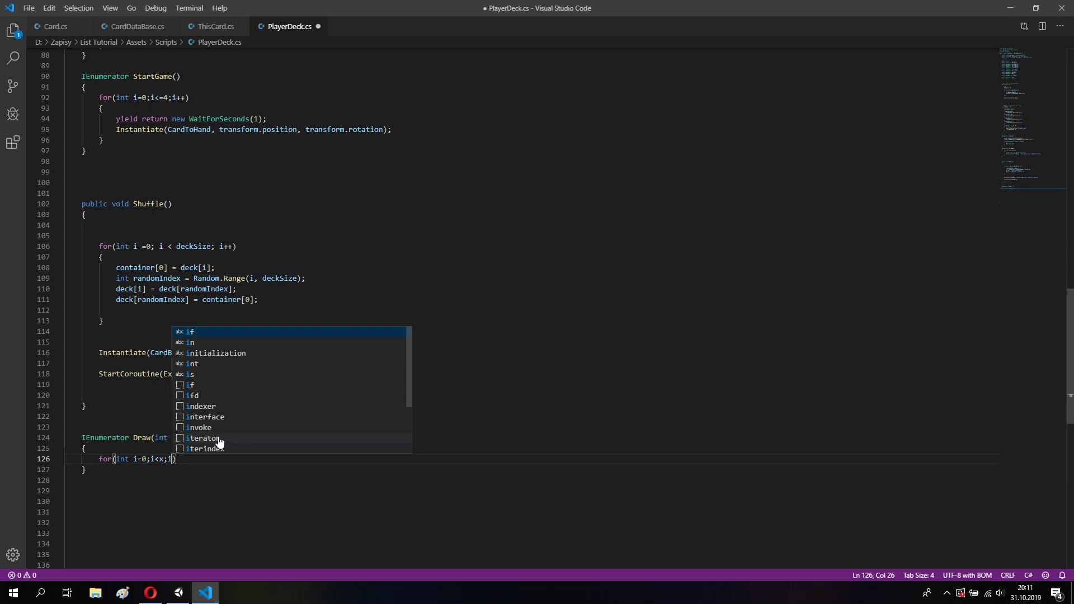
{"action": "type", "text": "++"}
{"action": "key", "text": "Return"}
{"action": "type", "text": "{"}
{"action": "key", "text": "Return"}
{"action": "key", "text": "ctrl+s"}
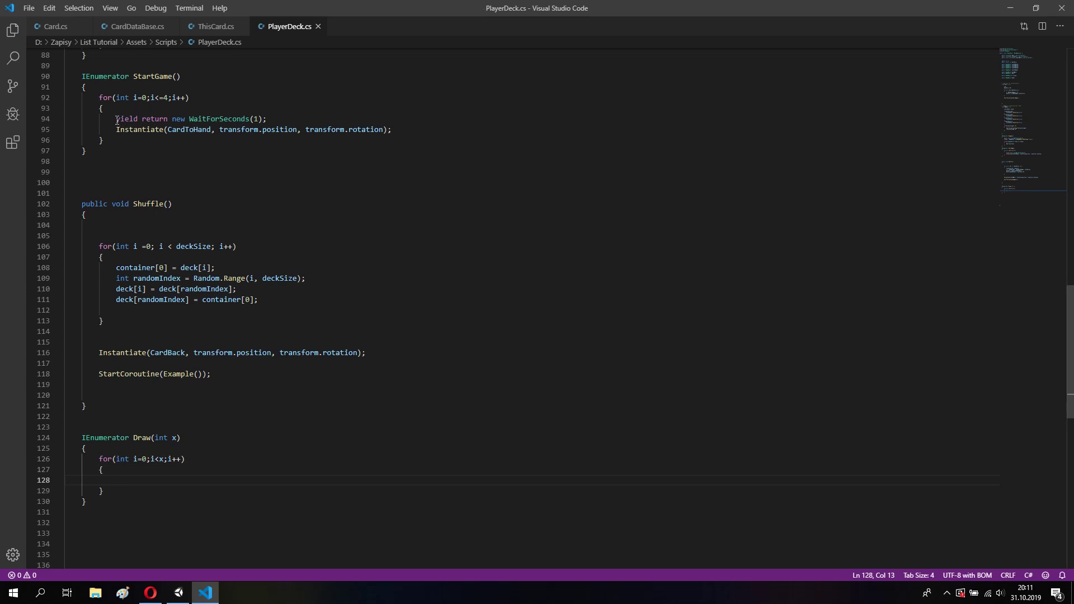
Copy the one-second yield return wait line from StartGame into the Draw loop
{"action": "left_click_drag", "start_coordinate": [116, 120], "coordinate": [313, 120]}
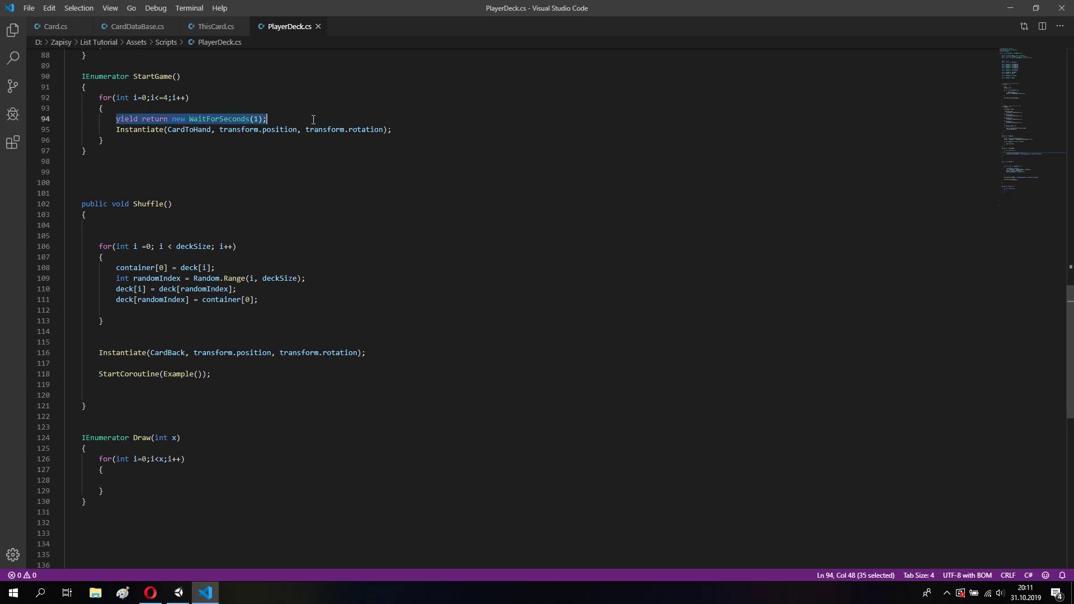
{"action": "key", "text": "ctrl+c"}
{"action": "left_click", "coordinate": [132, 479]}
{"action": "key", "text": "ctrl+v"}
{"action": "key", "text": "Return"}
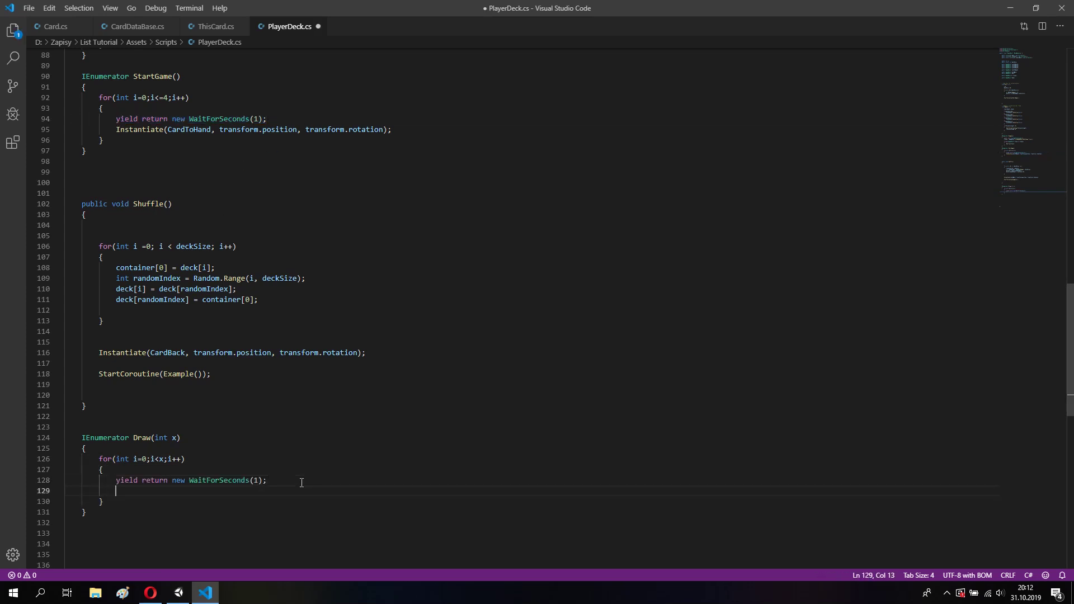
Paste the CardBack Instantiate line into the loop, rename it to CardToHand, and save
{"action": "type", "text": "I"}
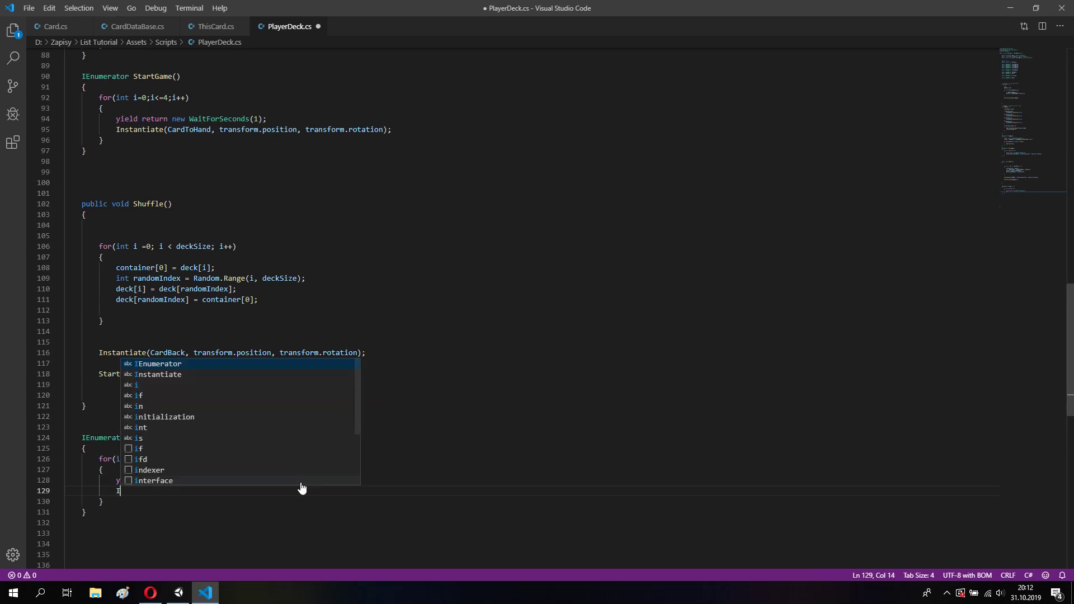
{"action": "left_click", "coordinate": [472, 379]}
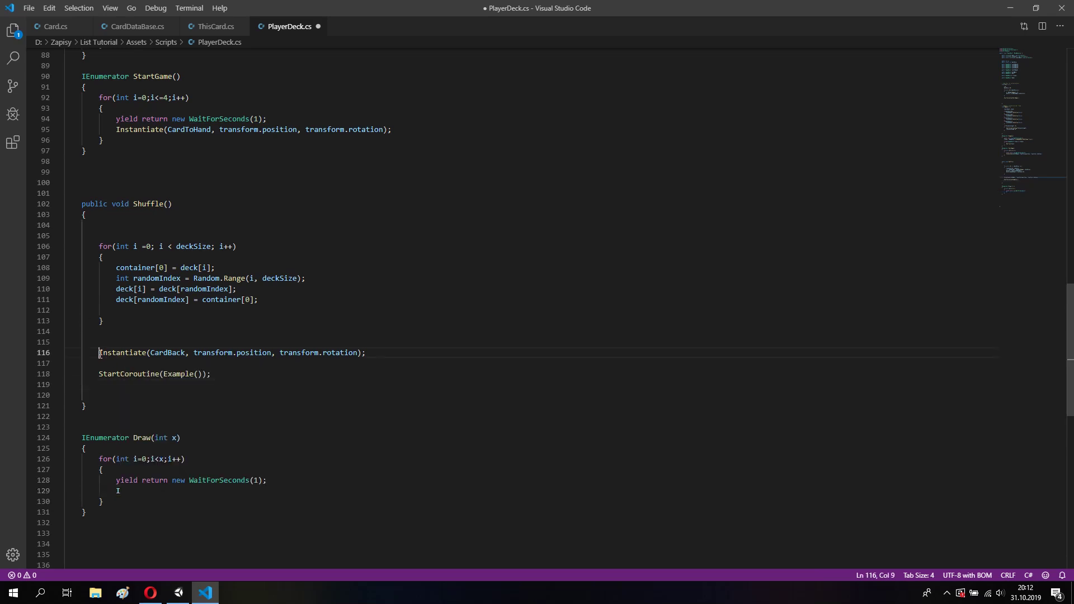
{"action": "left_click_drag", "start_coordinate": [100, 352], "coordinate": [367, 353]}
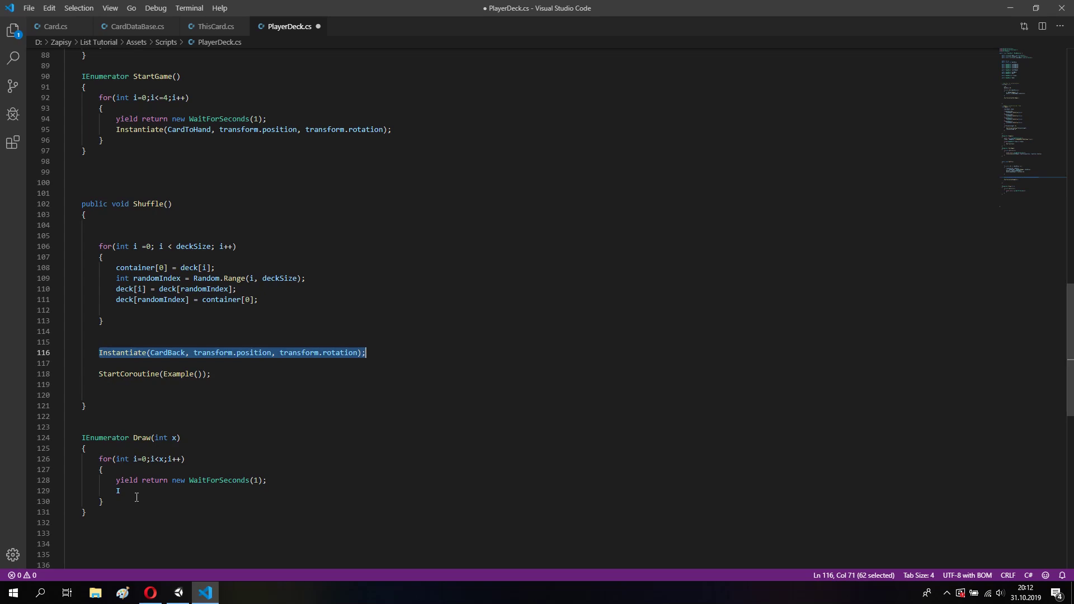
{"action": "left_click", "coordinate": [117, 490]}
{"action": "key", "text": "shift+Right"}
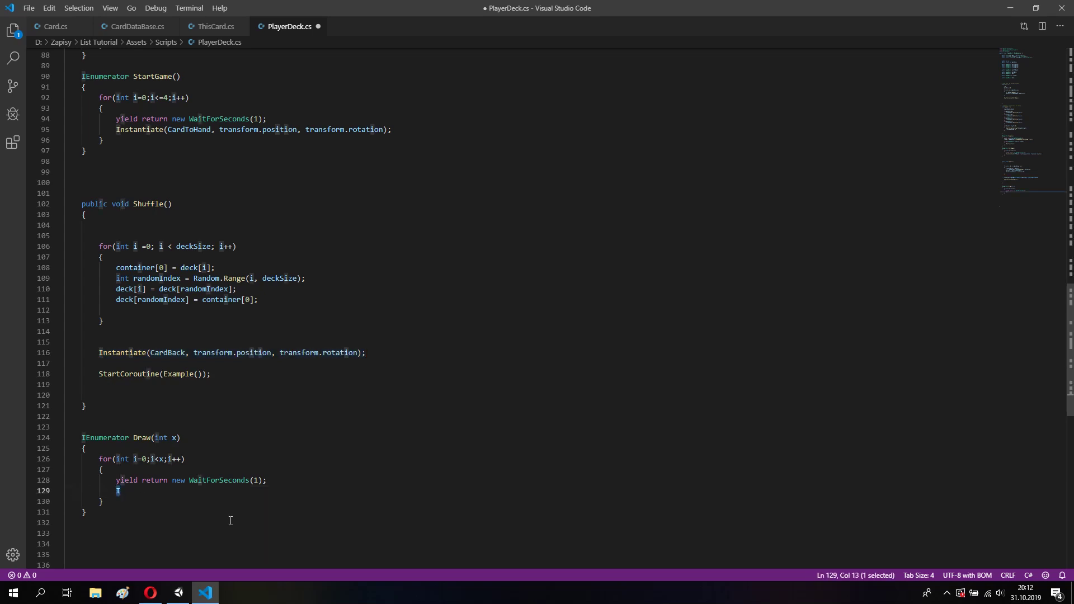
{"action": "key", "text": "ctrl+v"}
{"action": "left_click_drag", "start_coordinate": [202, 491], "coordinate": [172, 490]}
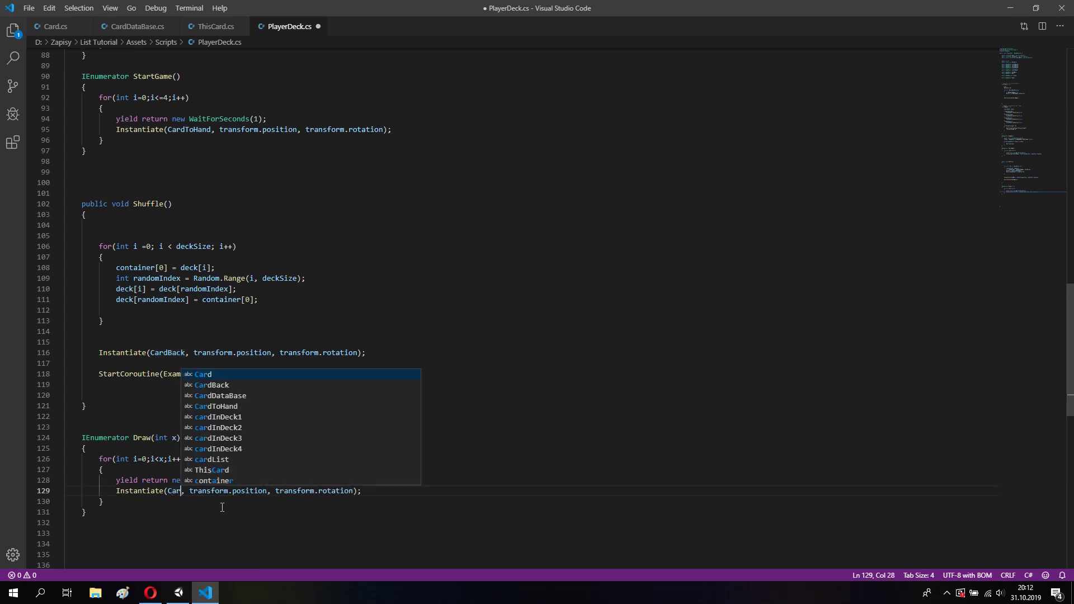
{"action": "type", "text": "ardToH"}
{"action": "key", "text": "Tab"}
{"action": "key", "text": "ctrl+s"}
Compare the Draw coroutine's brace structure with StartGame, then return to Unity
{"action": "left_click", "coordinate": [283, 474]}
{"action": "scroll", "coordinate": [83, 114], "scroll_direction": "up", "scroll_amount": 2}
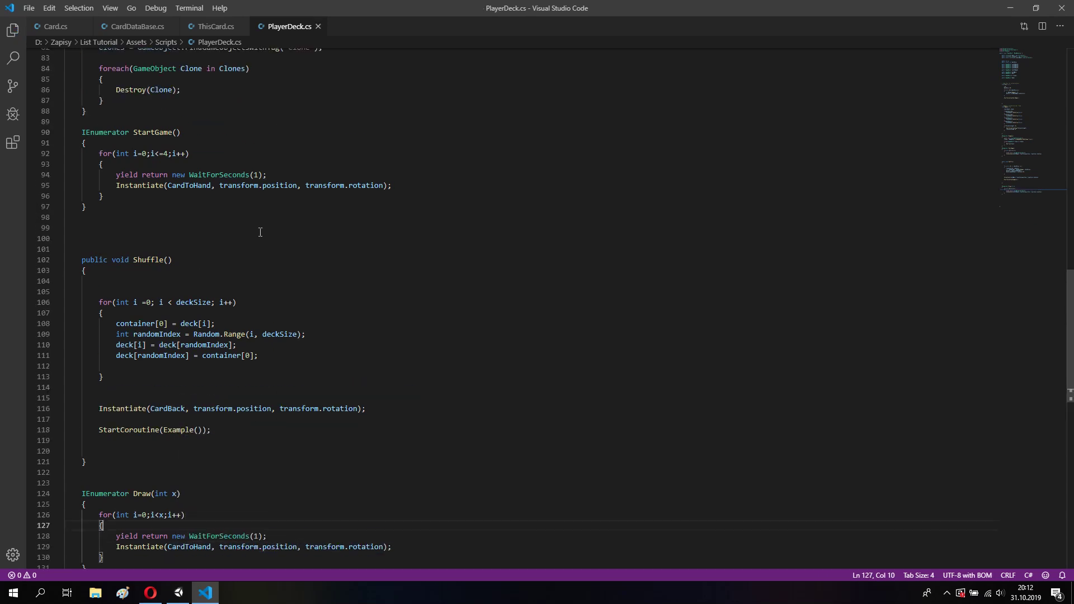
{"action": "left_click_drag", "start_coordinate": [79, 132], "coordinate": [86, 206]}
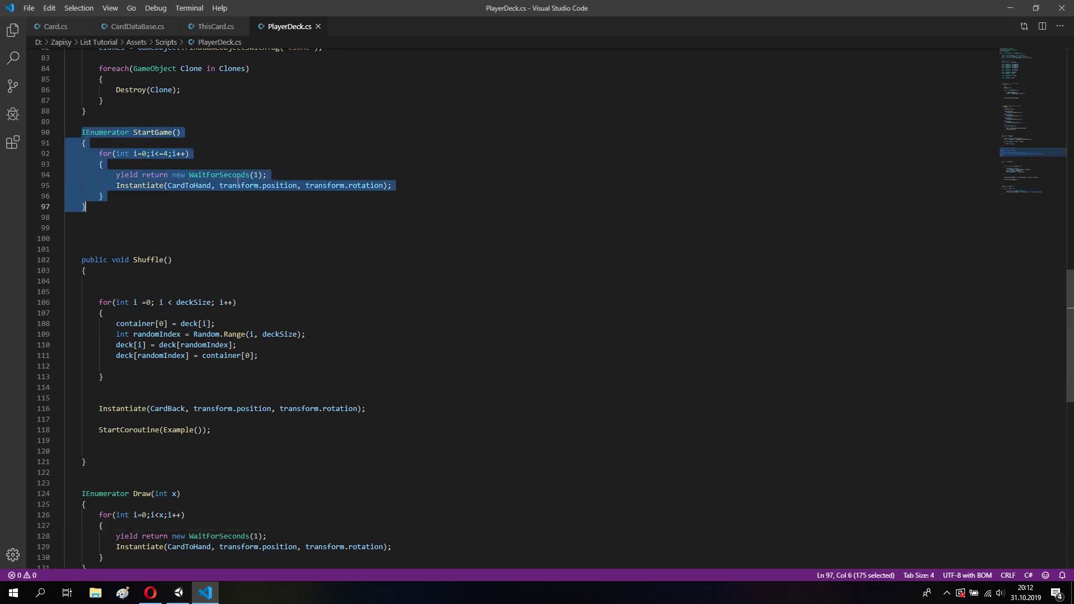
{"action": "left_click", "coordinate": [165, 155]}
{"action": "scroll", "coordinate": [156, 168], "scroll_direction": "up", "scroll_amount": 5}
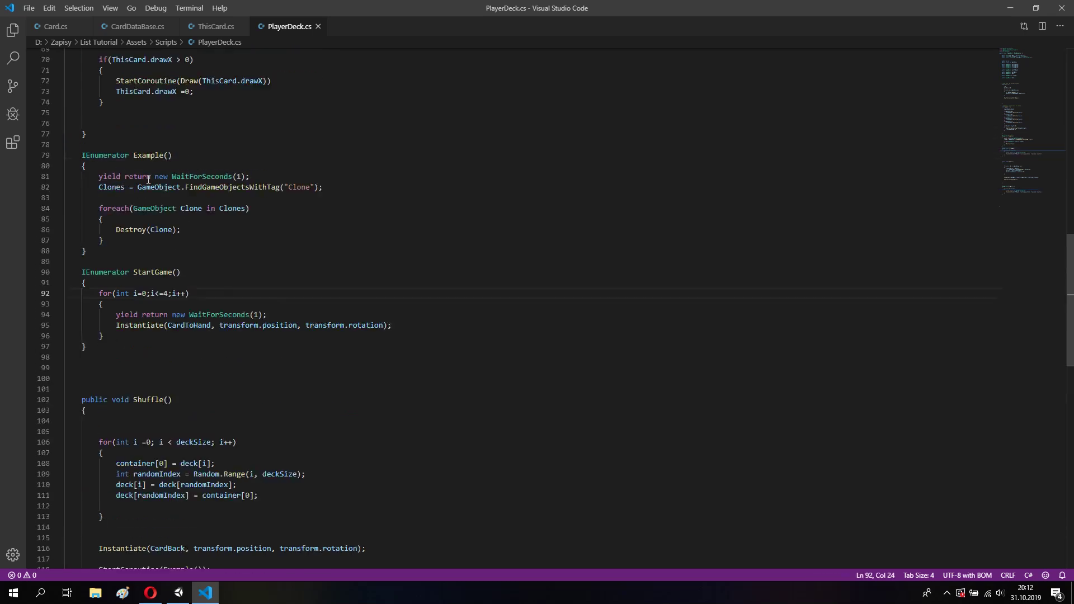
{"action": "scroll", "coordinate": [151, 174], "scroll_direction": "up", "scroll_amount": 6}
{"action": "scroll", "coordinate": [146, 179], "scroll_direction": "down", "scroll_amount": 6}
{"action": "scroll", "coordinate": [146, 178], "scroll_direction": "down", "scroll_amount": 10}
{"action": "left_click", "coordinate": [203, 379]}
{"action": "left_click", "coordinate": [166, 410]}
{"action": "left_click", "coordinate": [178, 593]}
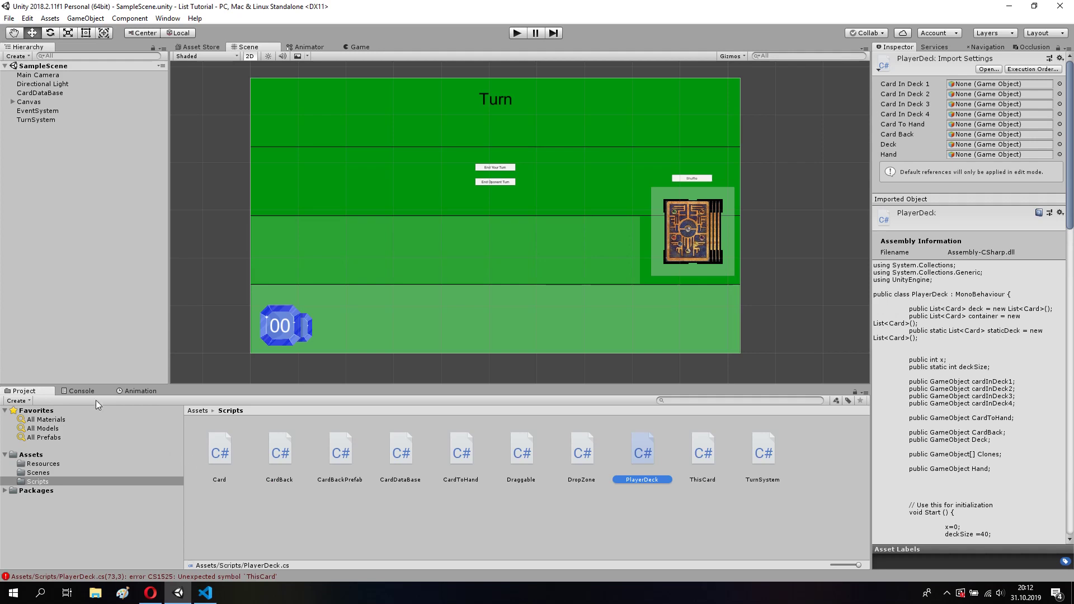
Read error CS1525 in the Console and add the missing semicolon after StartCoroutine(Draw(...))
{"action": "left_click", "coordinate": [78, 391]}
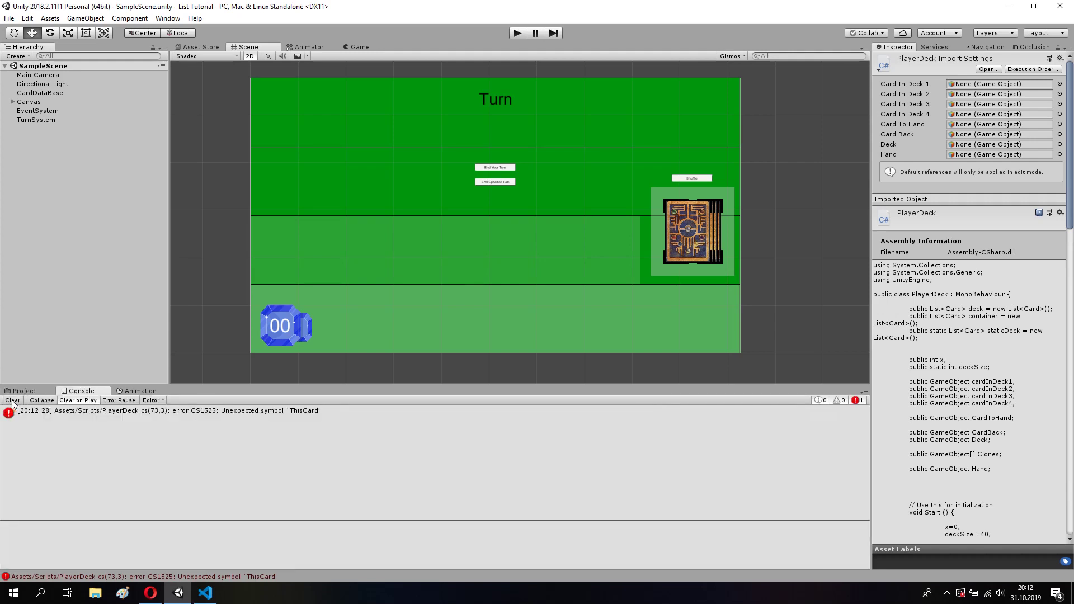
{"action": "left_click", "coordinate": [206, 593]}
{"action": "scroll", "coordinate": [201, 202], "scroll_direction": "up", "scroll_amount": 4}
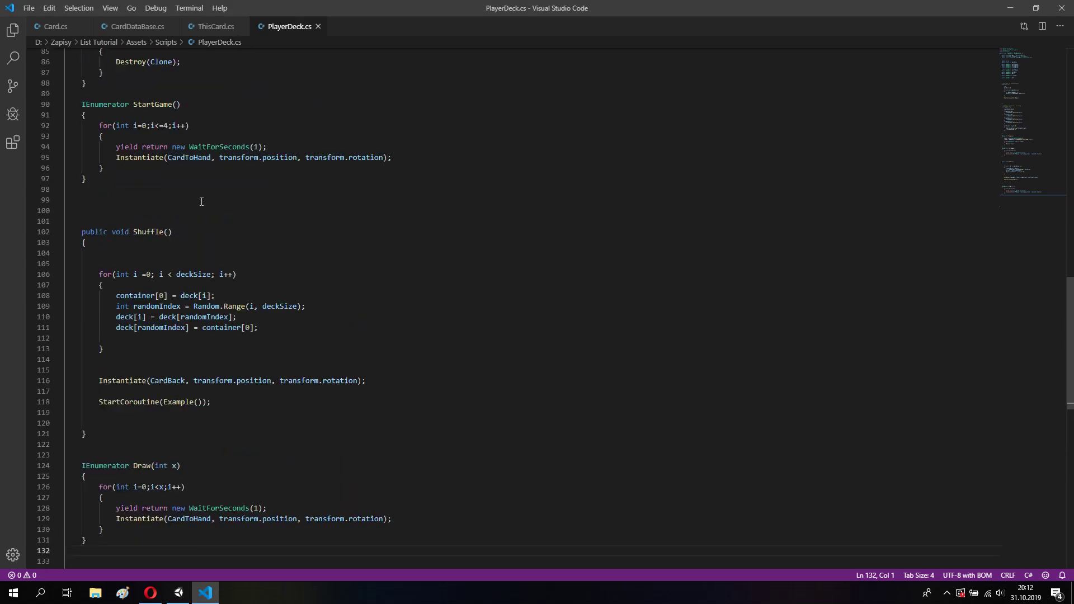
{"action": "scroll", "coordinate": [201, 202], "scroll_direction": "up", "scroll_amount": 5}
{"action": "scroll", "coordinate": [201, 201], "scroll_direction": "up", "scroll_amount": 1}
{"action": "scroll", "coordinate": [202, 201], "scroll_direction": "up", "scroll_amount": 2}
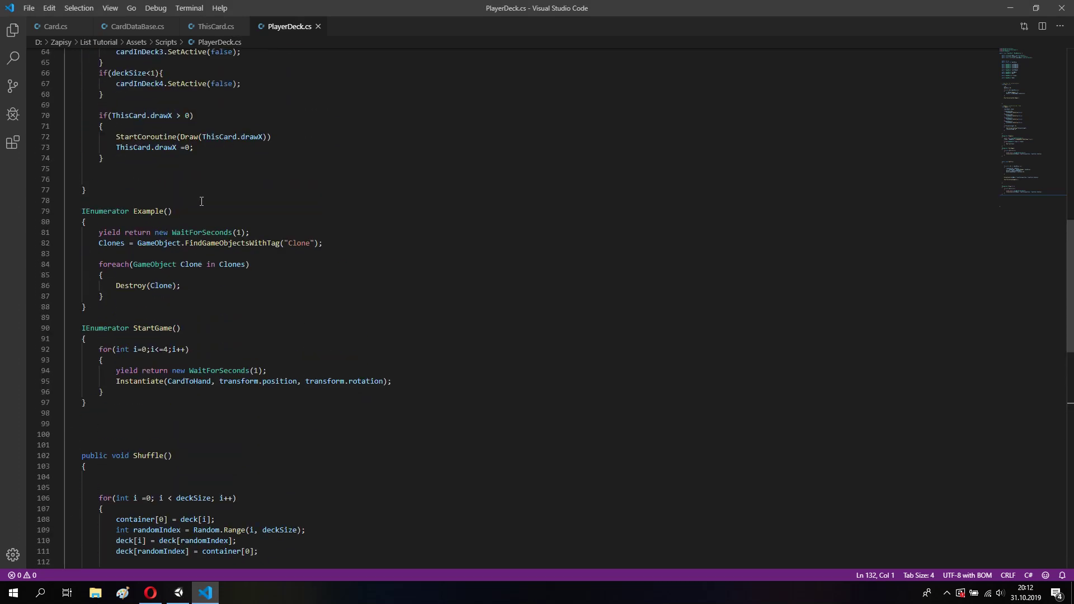
{"action": "left_click", "coordinate": [121, 147]}
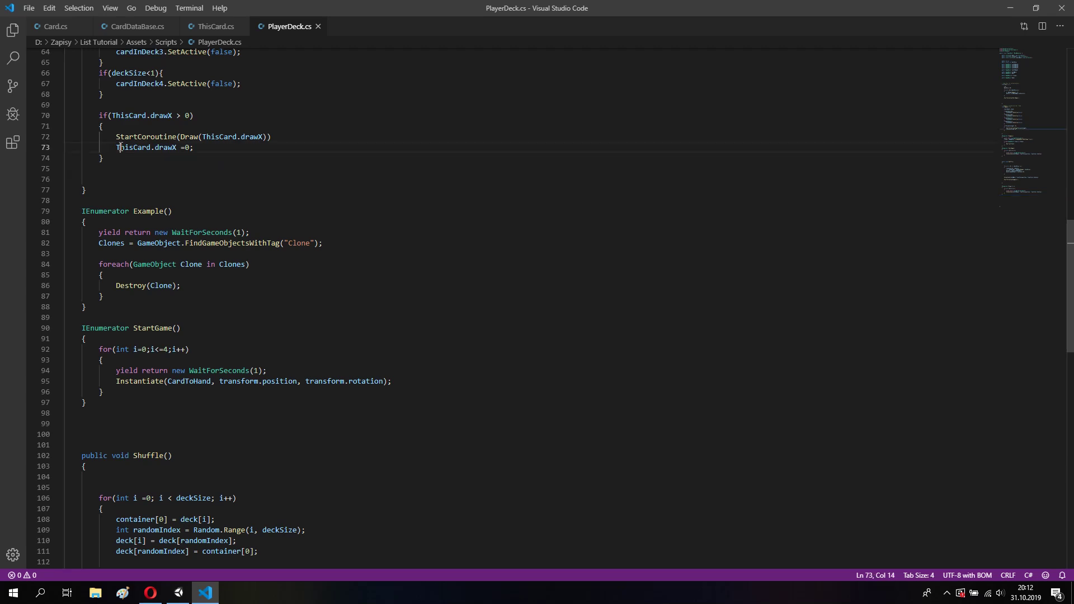
{"action": "left_click", "coordinate": [285, 134]}
{"action": "type", "text": ";"}
Clear the Unity console and go back to the Project's Assets folder
{"action": "left_click", "coordinate": [178, 592]}
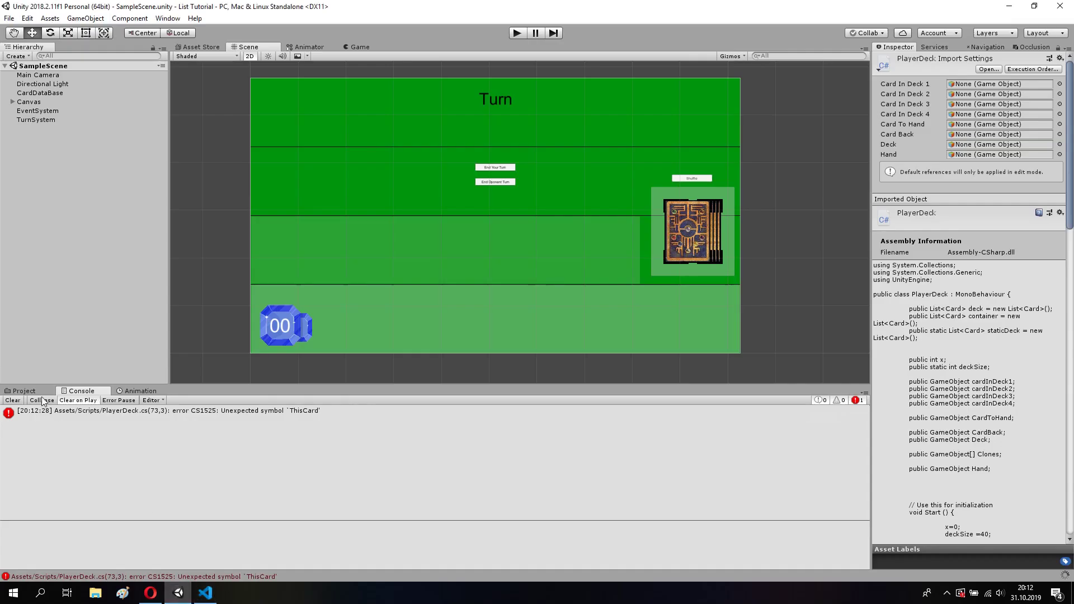
{"action": "left_click", "coordinate": [12, 400]}
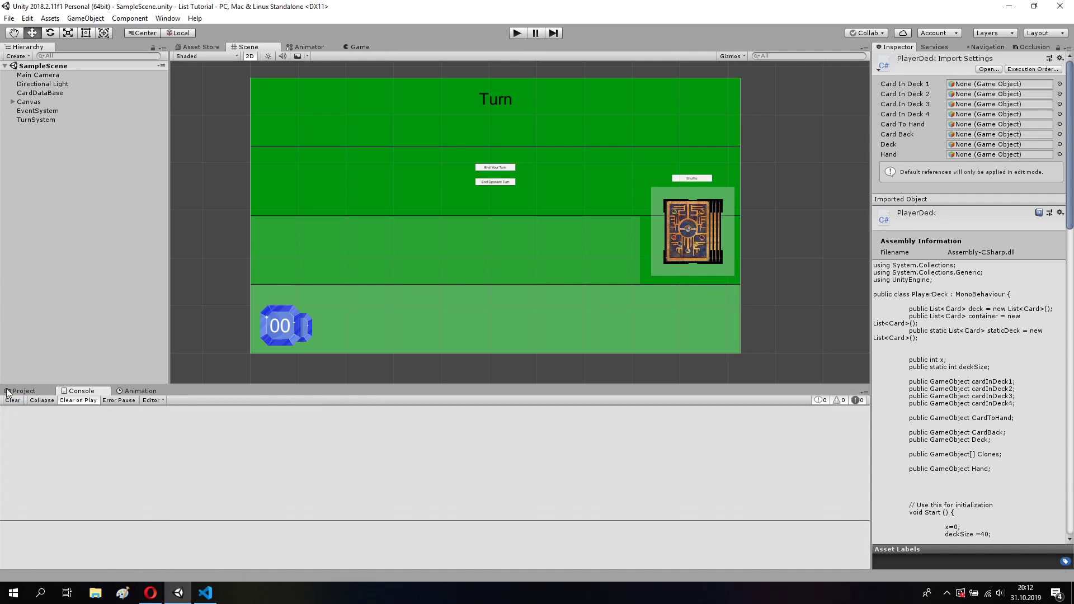
{"action": "left_click", "coordinate": [10, 392]}
{"action": "left_click", "coordinate": [31, 454]}
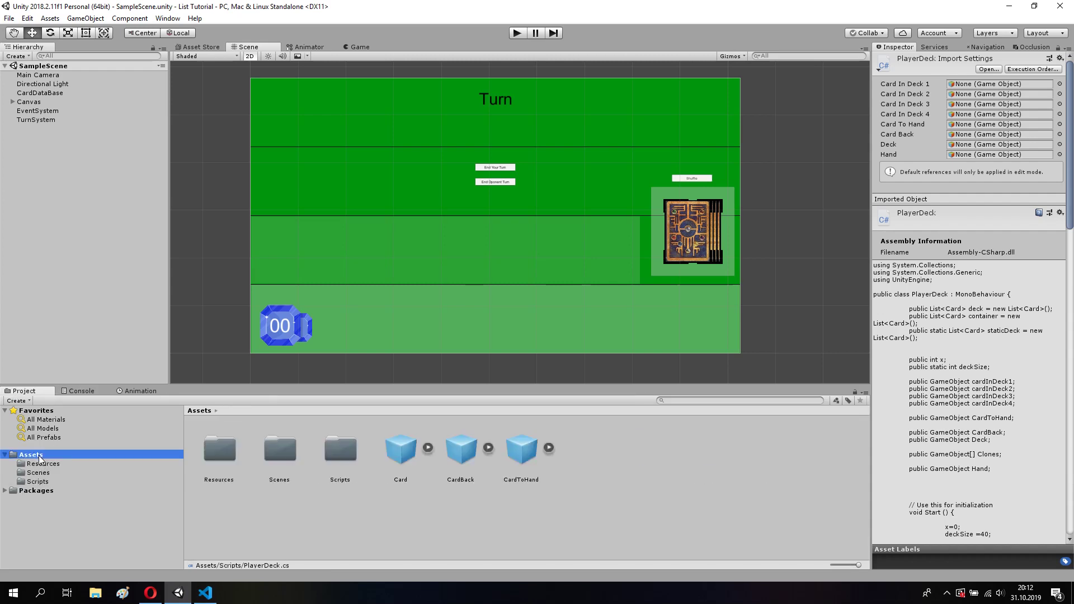
Review the CardToHand prefab's Inspector fields, then enter play mode to deal five cards
{"action": "left_click", "coordinate": [521, 454]}
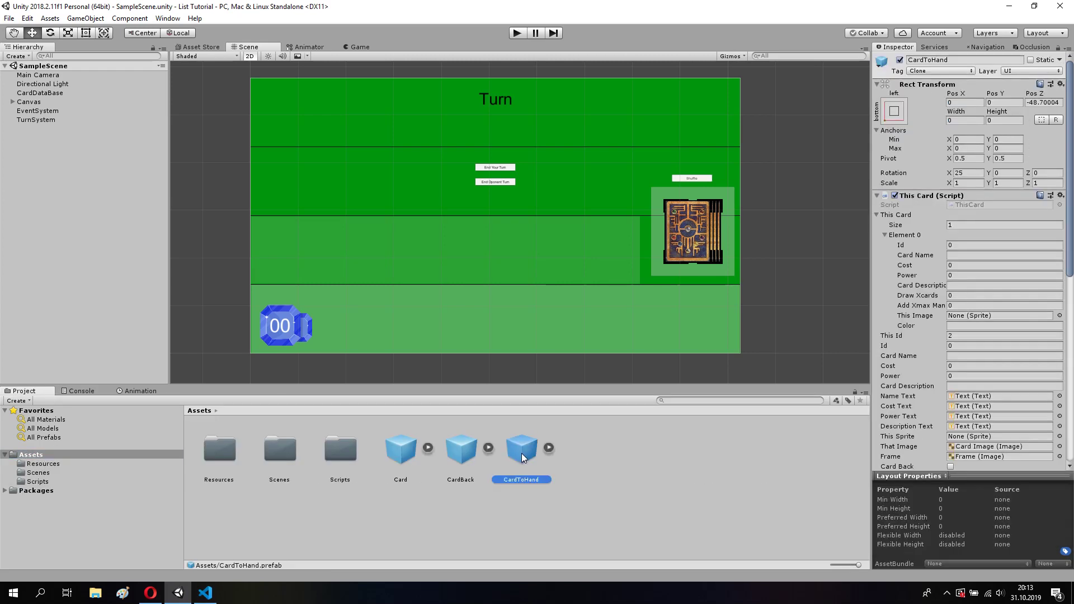
{"action": "scroll", "coordinate": [1020, 311], "scroll_direction": "down", "scroll_amount": 1}
{"action": "scroll", "coordinate": [1008, 305], "scroll_direction": "down", "scroll_amount": 1}
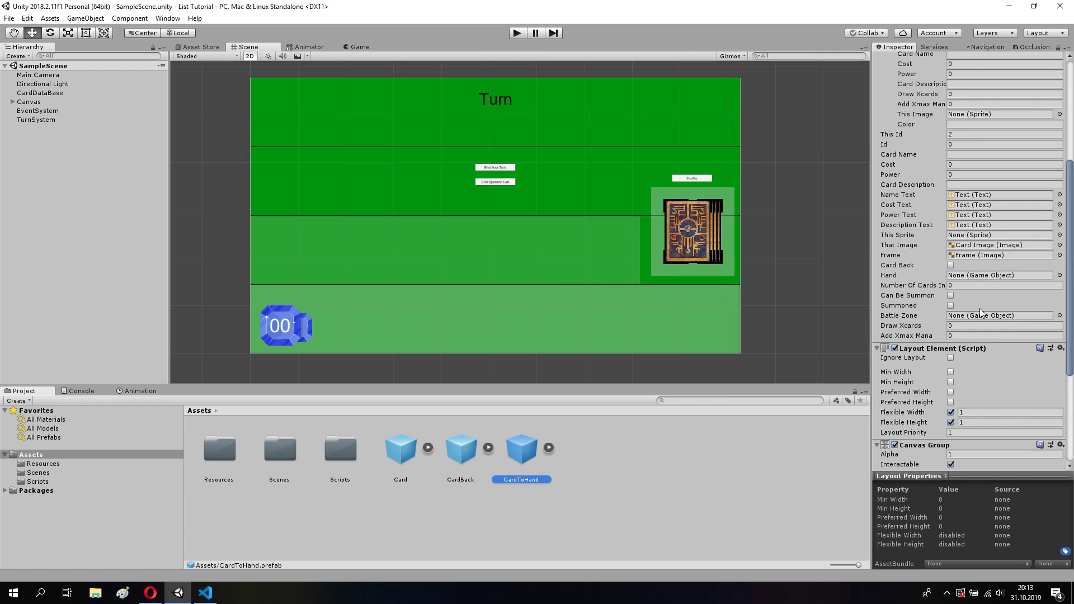
{"action": "left_click", "coordinate": [630, 545]}
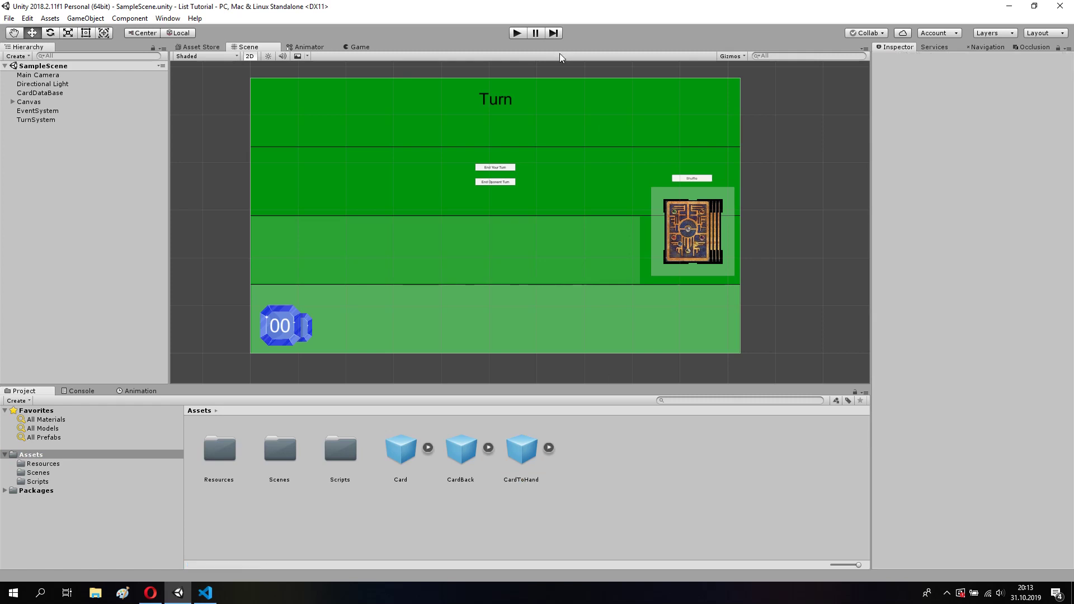
{"action": "left_click", "coordinate": [517, 34]}
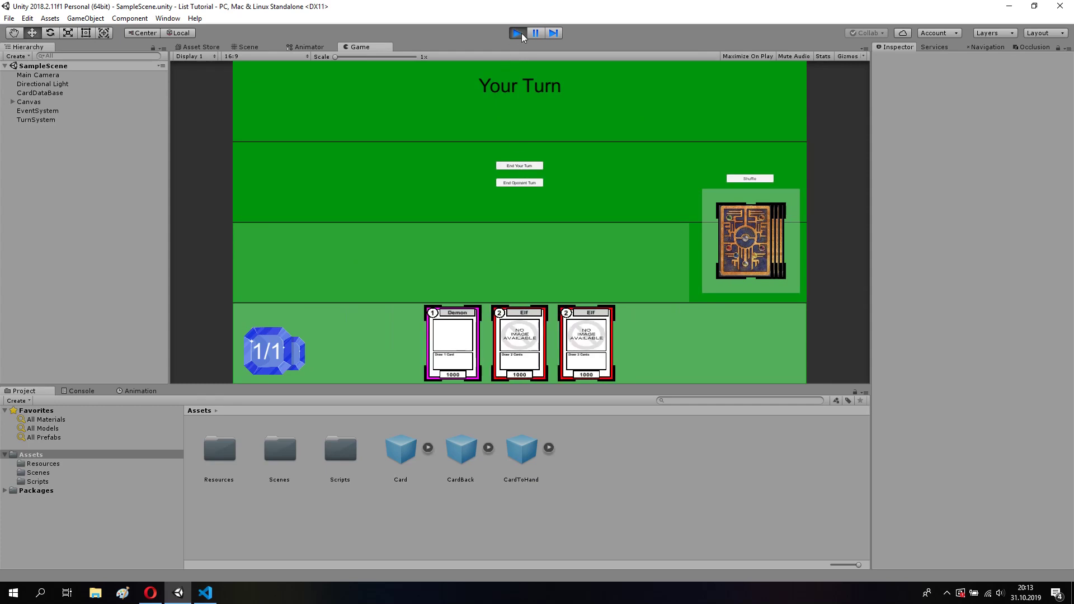
{"action": "left_click", "coordinate": [210, 594]}
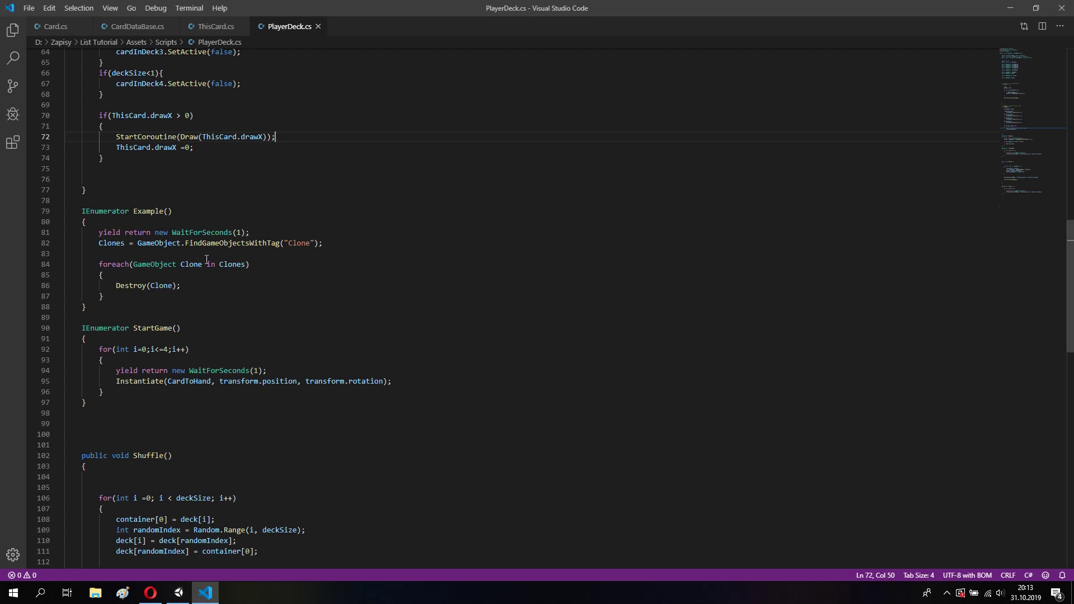
{"action": "scroll", "coordinate": [207, 260], "scroll_direction": "down", "scroll_amount": 1}
{"action": "left_click_drag", "start_coordinate": [82, 272], "coordinate": [206, 348]}
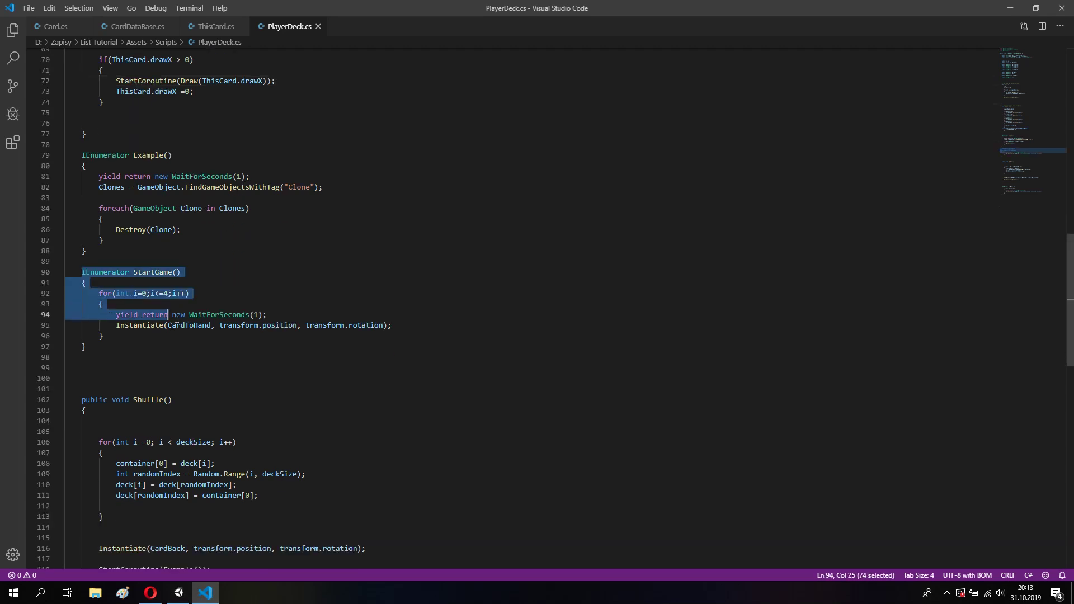
{"action": "left_click", "coordinate": [241, 346]}
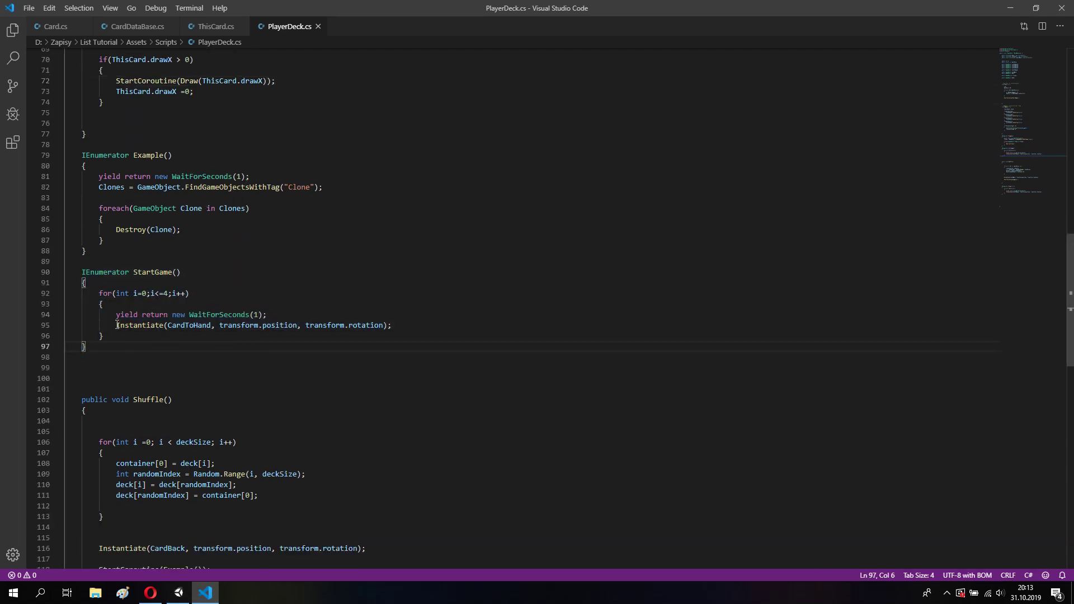
{"action": "left_click_drag", "start_coordinate": [117, 325], "coordinate": [393, 326]}
{"action": "left_click", "coordinate": [317, 310]}
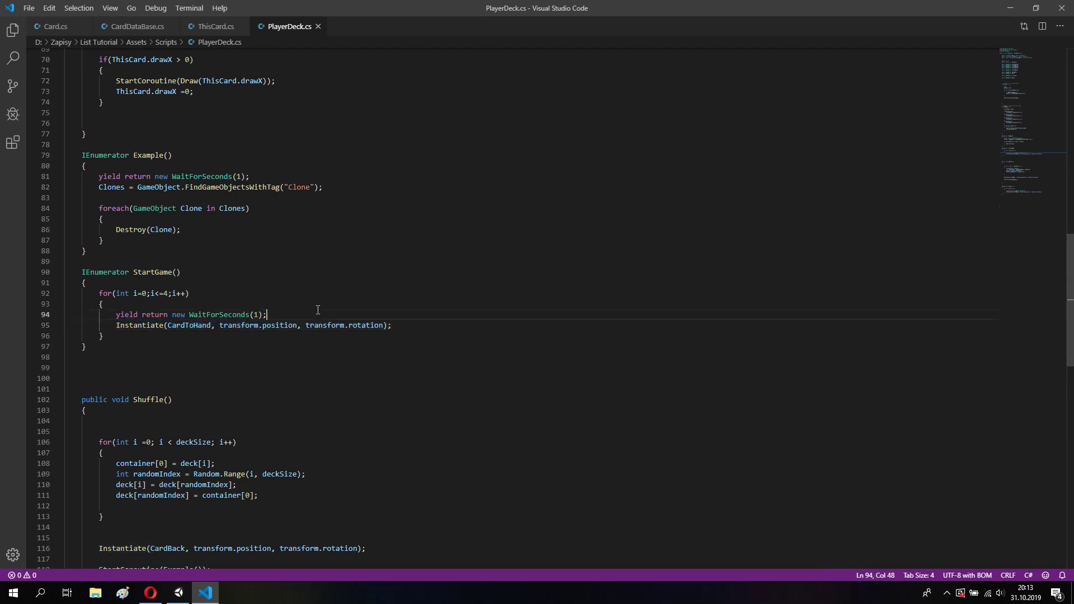
{"action": "left_click_drag", "start_coordinate": [99, 293], "coordinate": [190, 293]}
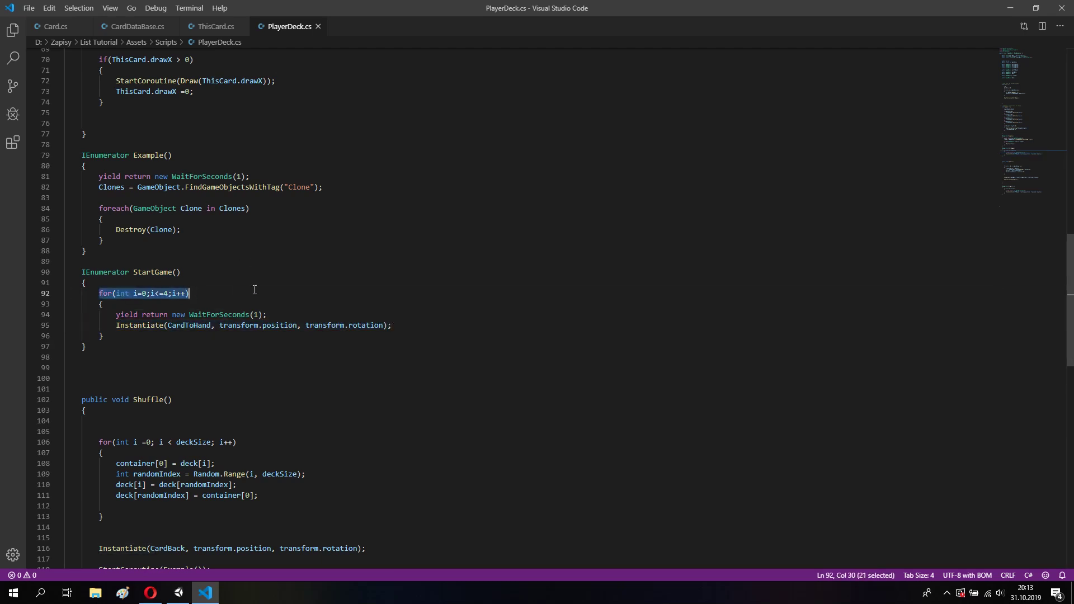
{"action": "left_click", "coordinate": [190, 293]}
{"action": "scroll", "coordinate": [254, 289], "scroll_direction": "down", "scroll_amount": 8}
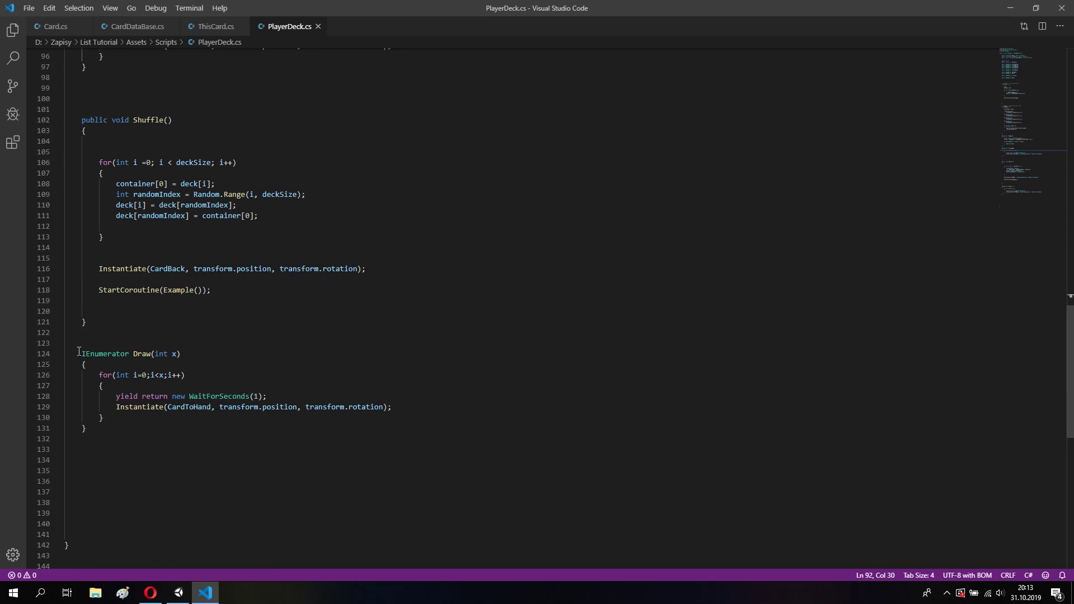
{"action": "left_click_drag", "start_coordinate": [79, 351], "coordinate": [84, 439]}
{"action": "left_click", "coordinate": [83, 438]}
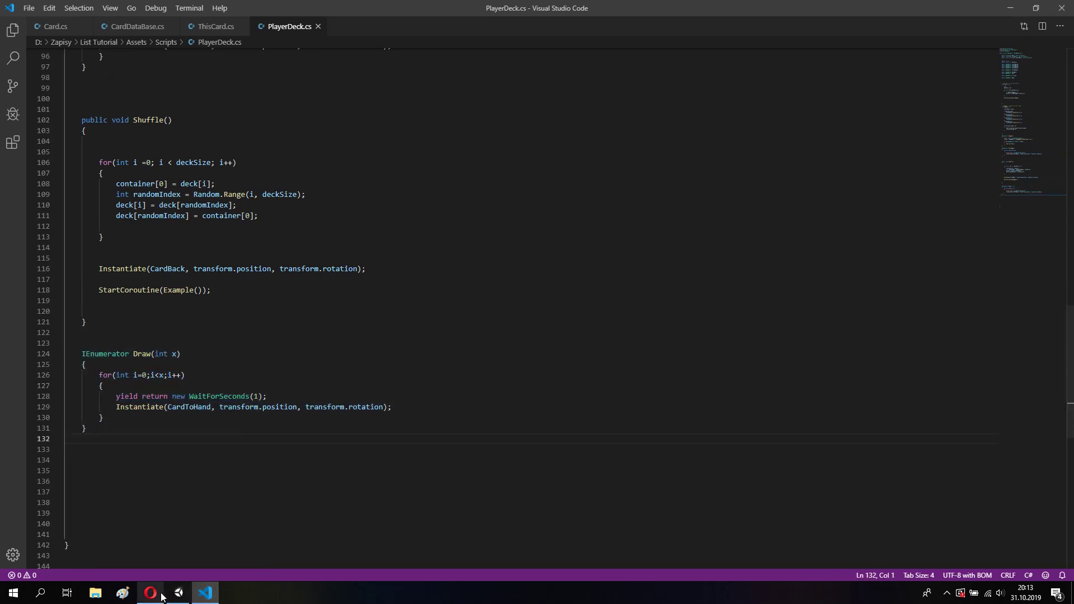
{"action": "left_click", "coordinate": [178, 593]}
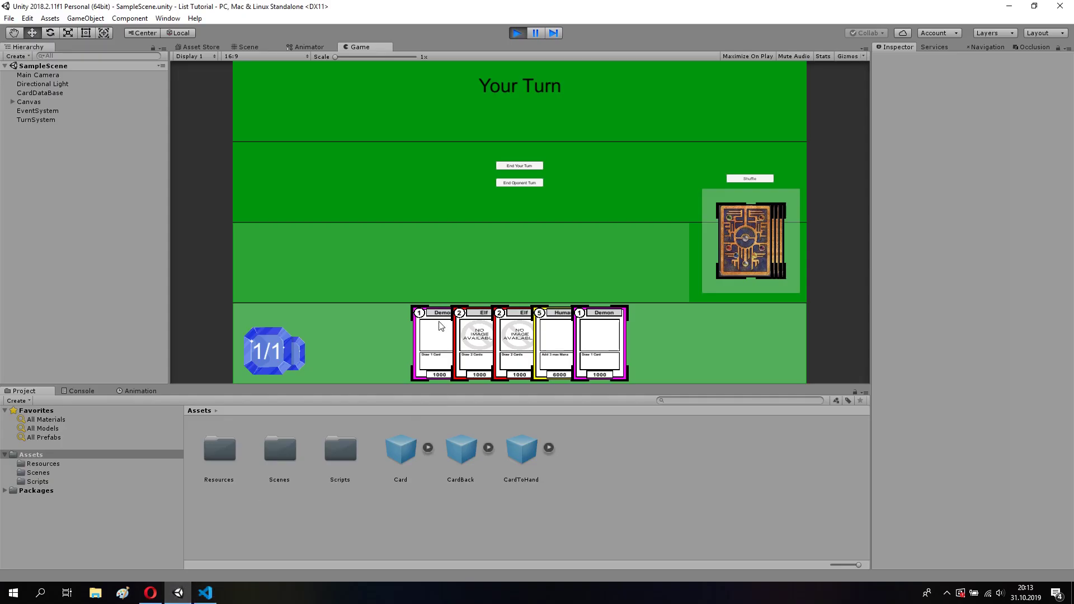
Play the Demon card onto the board, stop play mode, and return to PlayerDeck.cs
{"action": "left_click_drag", "start_coordinate": [441, 325], "coordinate": [370, 274]}
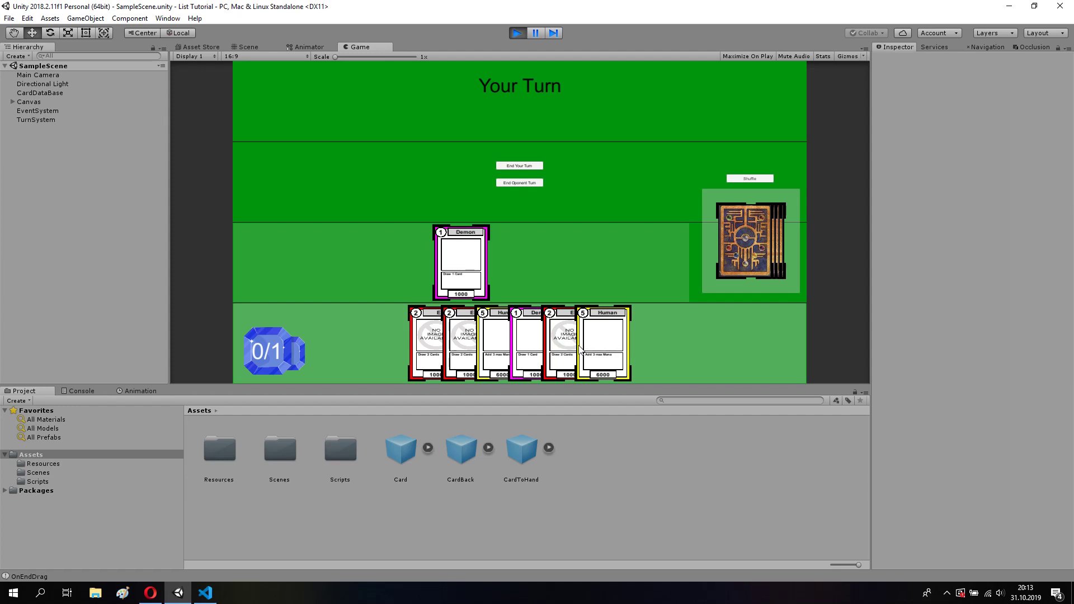
{"action": "left_click", "coordinate": [519, 32]}
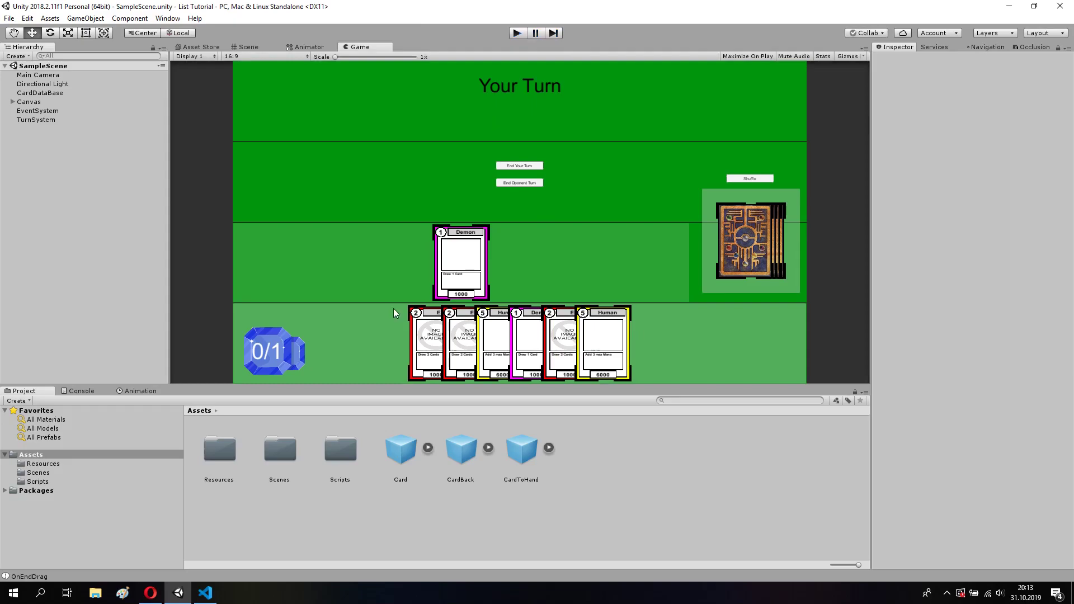
{"action": "left_click", "coordinate": [218, 597]}
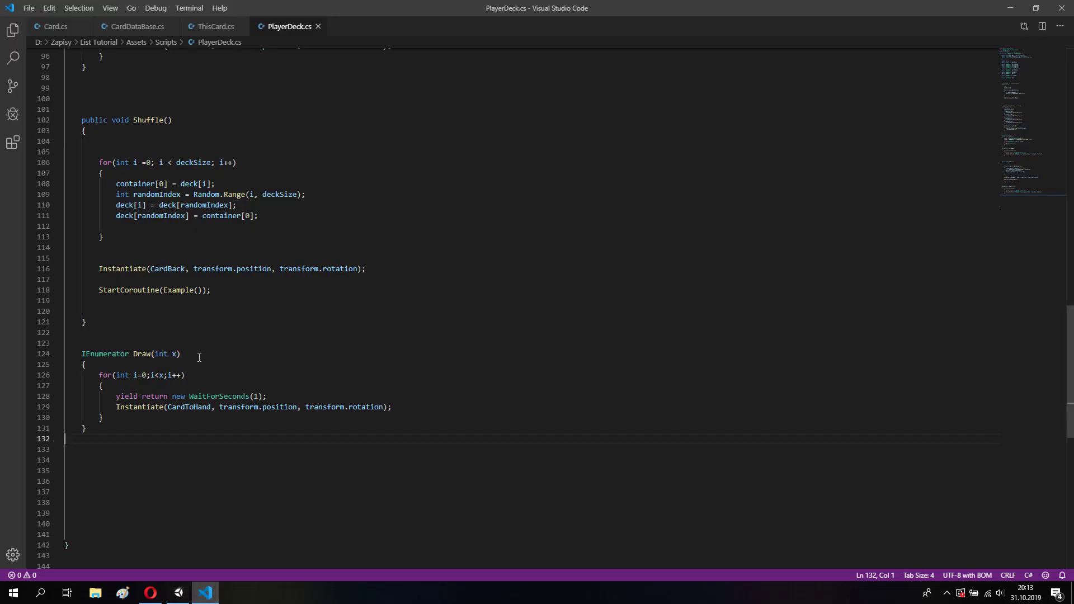
Change the Draw loop's start from i=0 to i=1 and restart play mode in Unity
{"action": "left_click", "coordinate": [145, 374]}
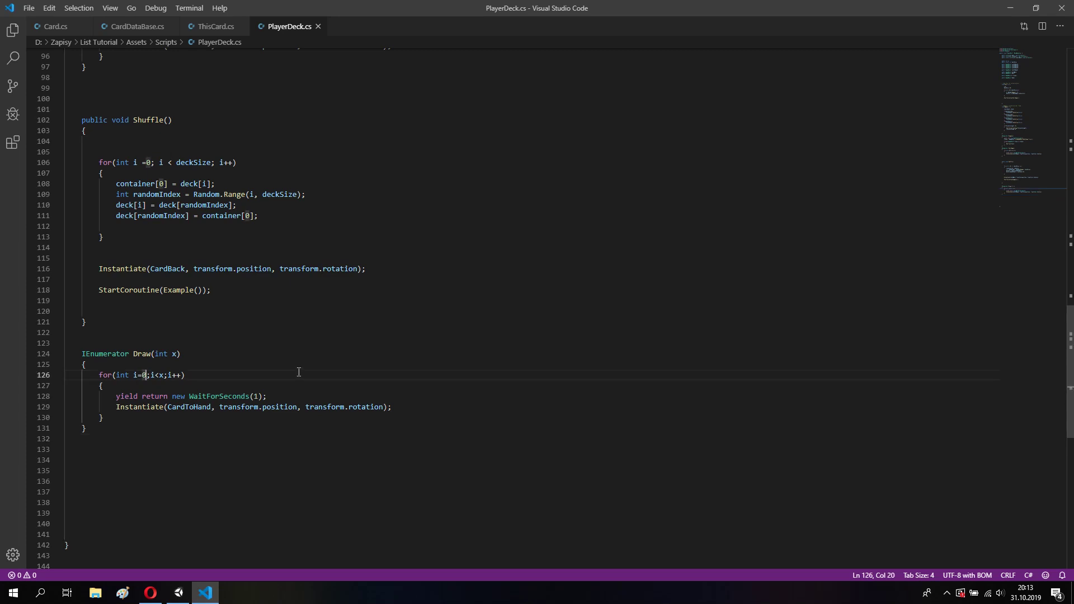
{"action": "key", "text": "BackSpace"}
{"action": "type", "text": "1"}
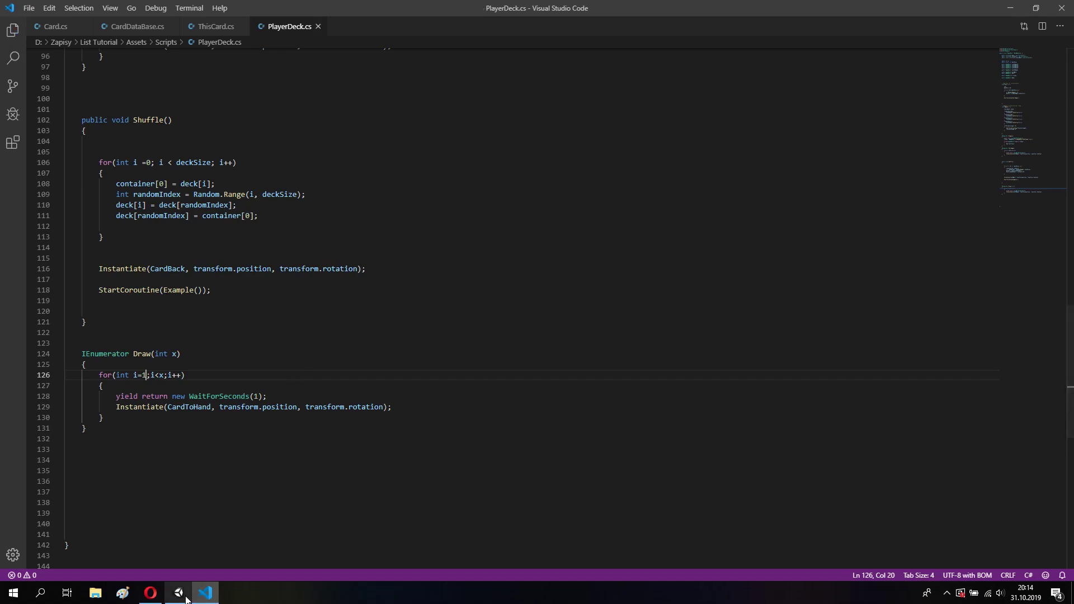
{"action": "left_click", "coordinate": [186, 597]}
{"action": "left_click", "coordinate": [515, 34]}
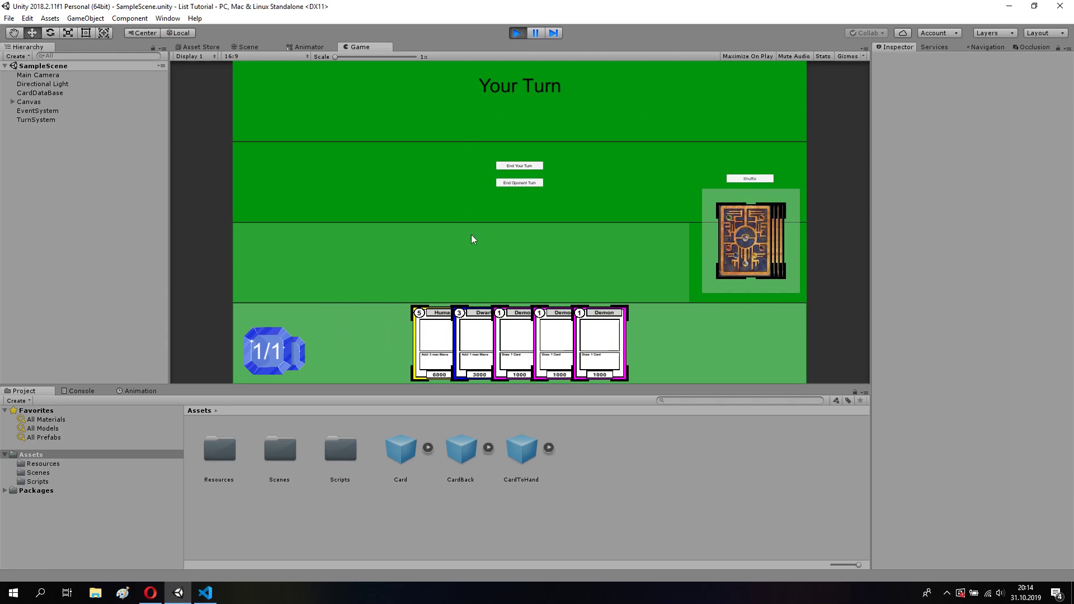
Play a Demon card to check that it draws one card, then restart play mode in the Game view
{"action": "mouse_move", "coordinate": [515, 336]}
{"action": "left_mouse_down"}
{"action": "mouse_move", "coordinate": [511, 262]}
{"action": "mouse_move", "coordinate": [500, 264]}
{"action": "left_mouse_up"}
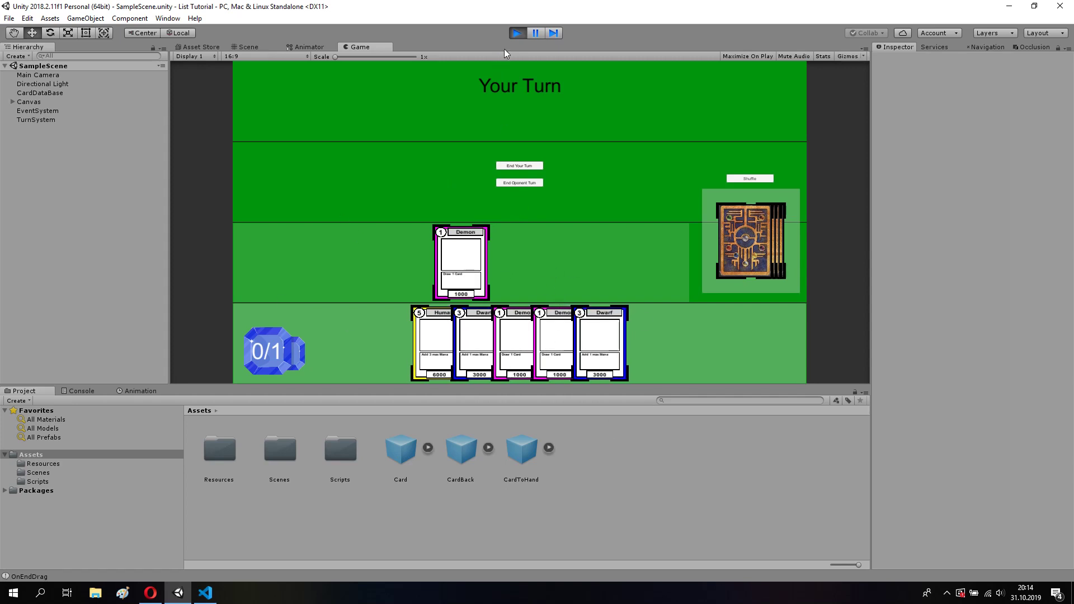
{"action": "left_click", "coordinate": [517, 33]}
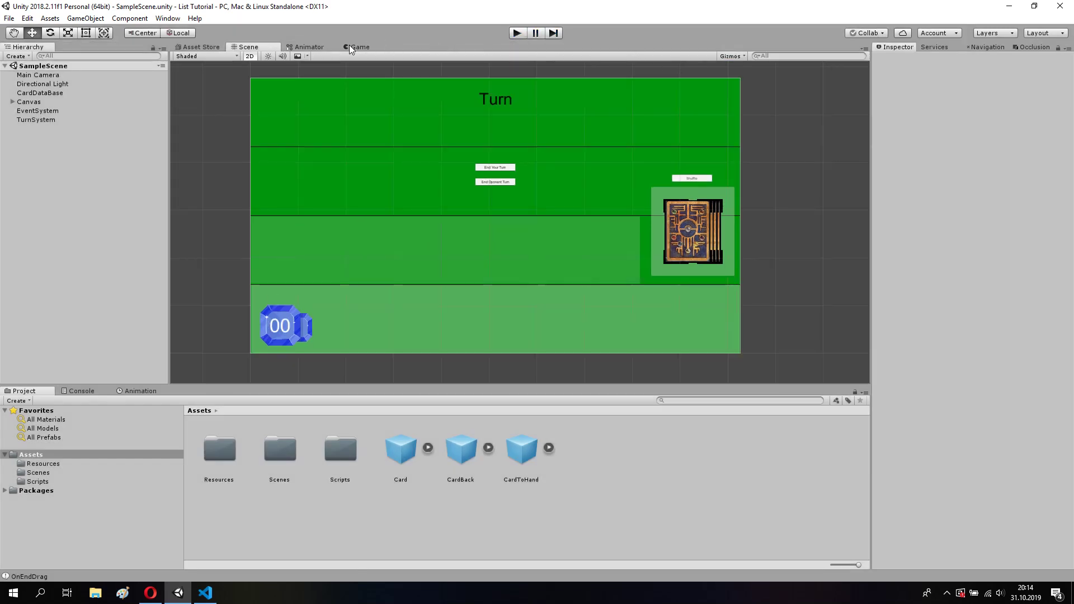
{"action": "left_click", "coordinate": [351, 48]}
{"action": "left_click", "coordinate": [516, 33]}
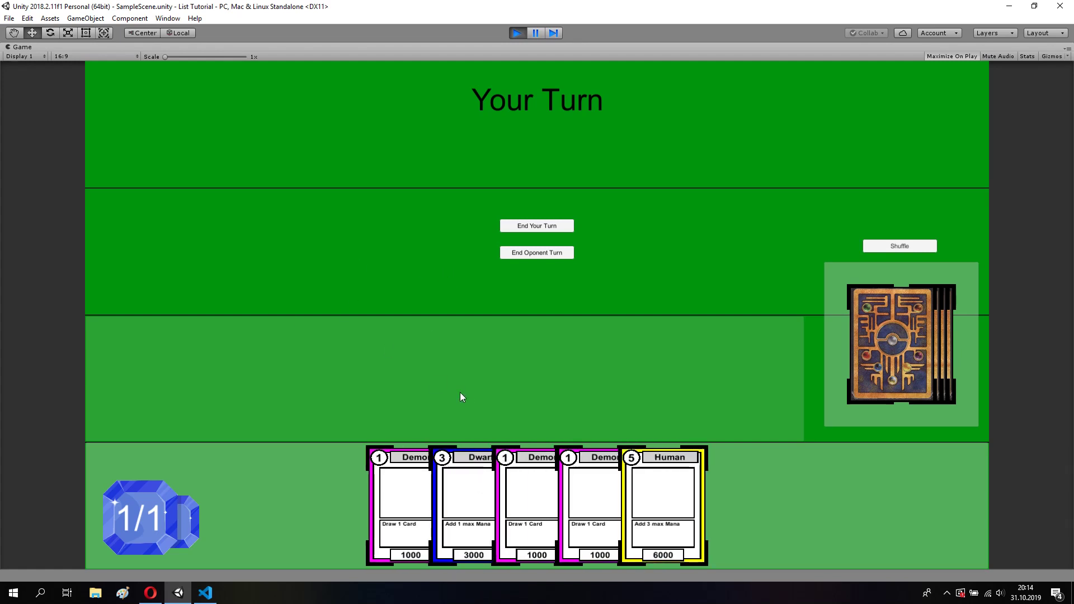
Summon three Demon cards across two turns, ending both turns each time to refill mana
{"action": "left_click_drag", "start_coordinate": [412, 472], "coordinate": [216, 378]}
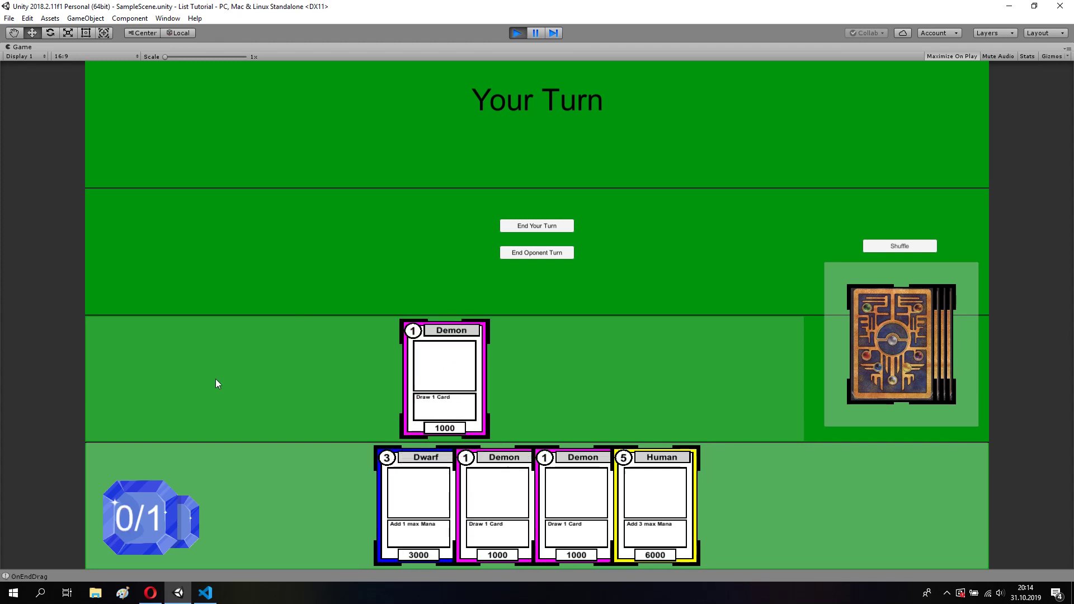
{"action": "left_click", "coordinate": [515, 228]}
{"action": "left_click", "coordinate": [508, 250]}
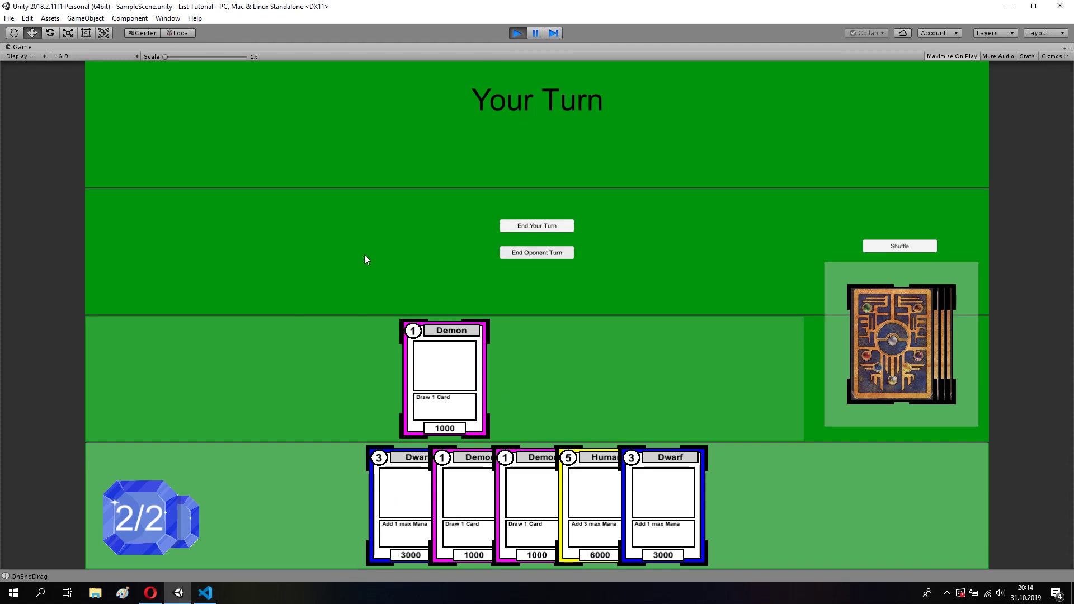
{"action": "left_click_drag", "start_coordinate": [512, 501], "coordinate": [540, 389]}
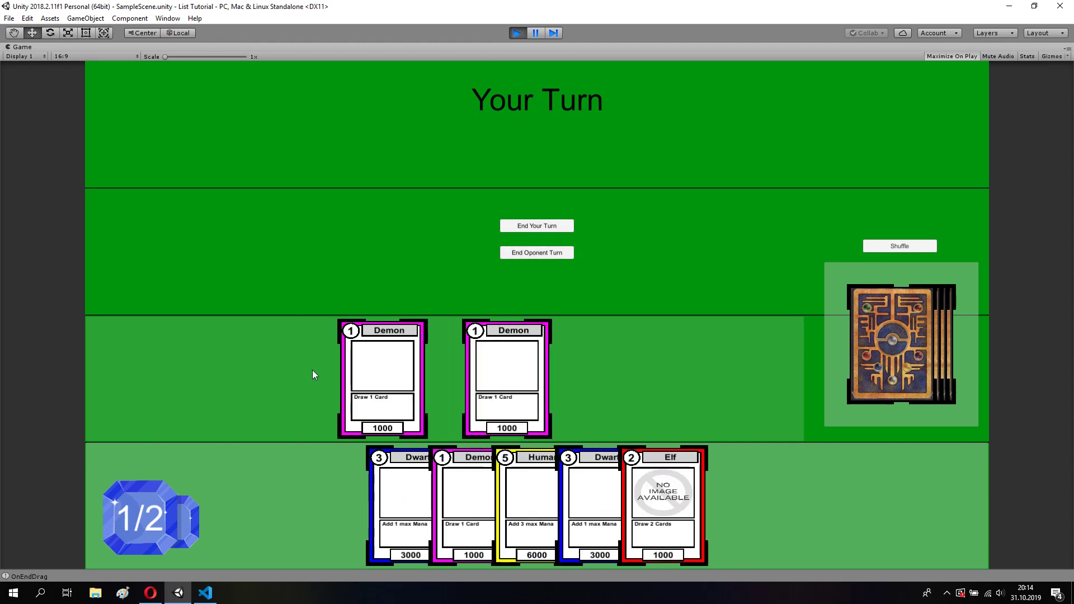
{"action": "left_click_drag", "start_coordinate": [451, 458], "coordinate": [622, 371]}
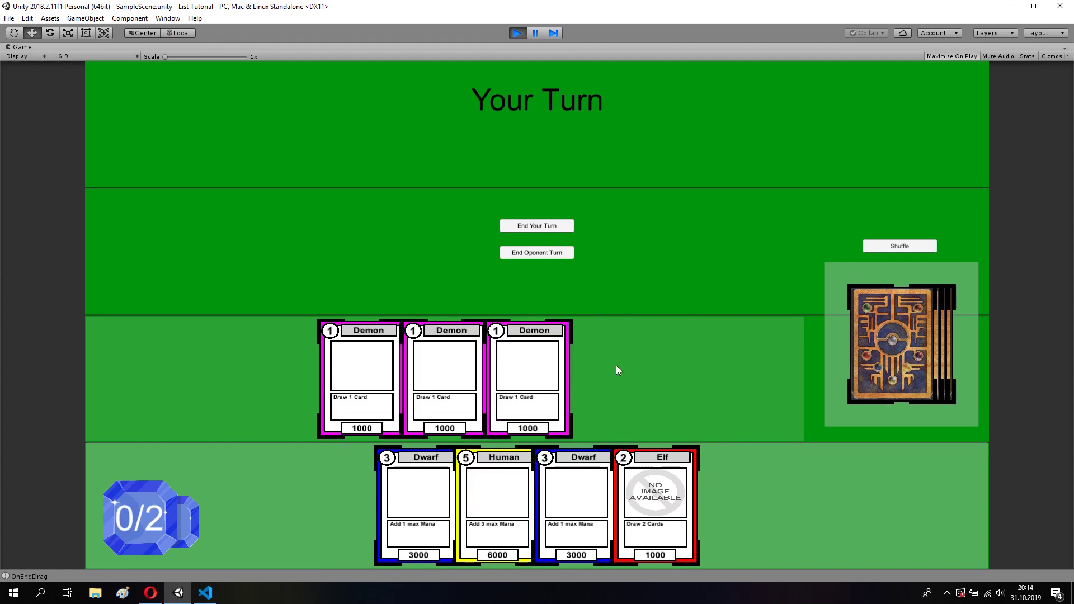
{"action": "left_click", "coordinate": [532, 227]}
{"action": "left_click", "coordinate": [528, 249]}
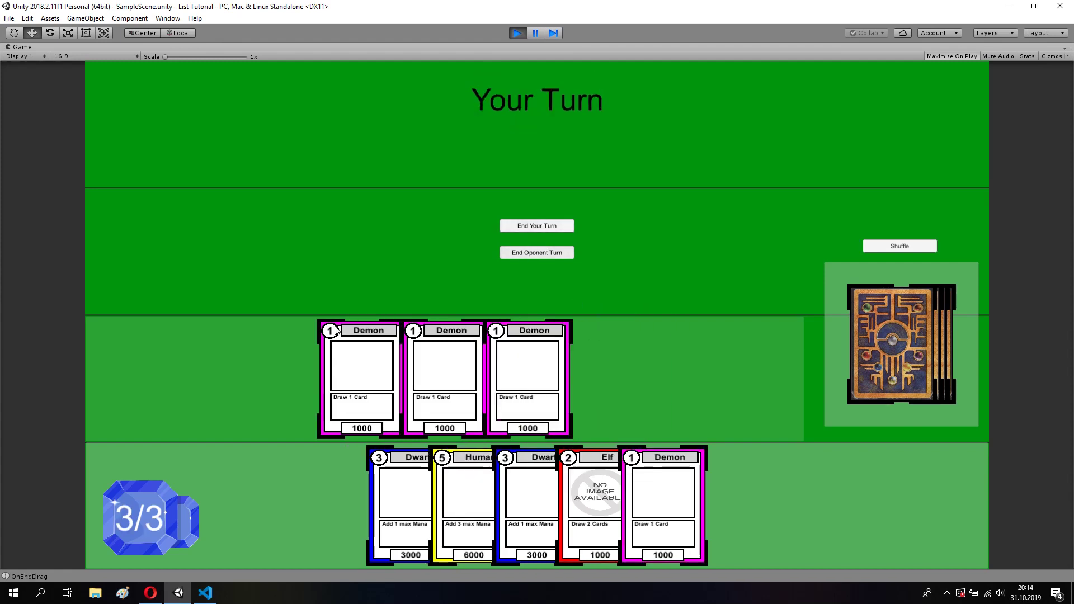
Summon the Dwarf, Human, Elf and another Demon over further turns, then stop play mode
{"action": "left_click_drag", "start_coordinate": [523, 511], "coordinate": [481, 386]}
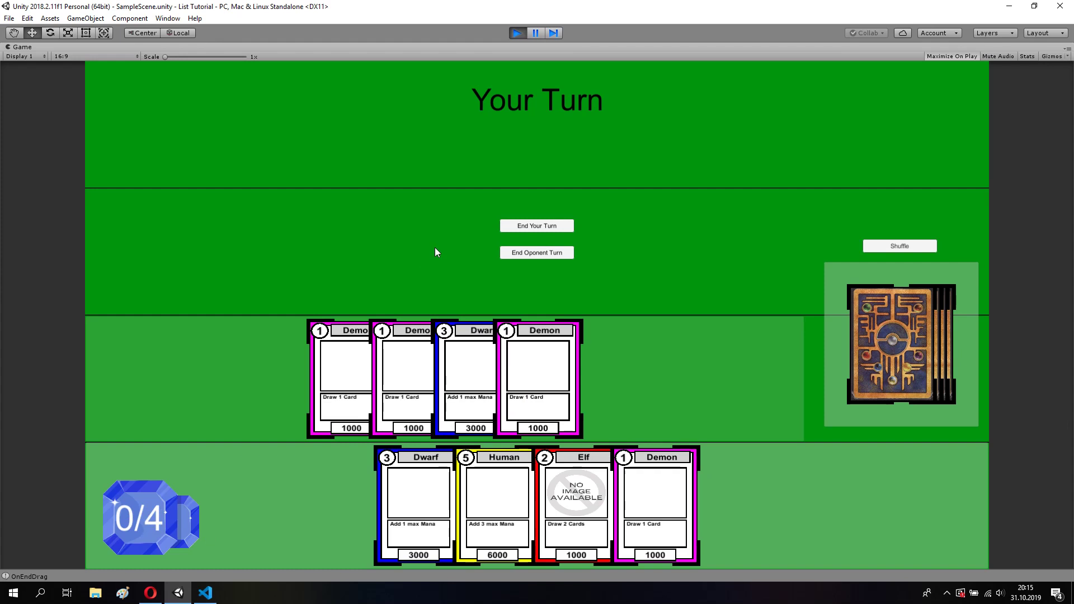
{"action": "left_click", "coordinate": [520, 227]}
{"action": "left_click", "coordinate": [518, 253]}
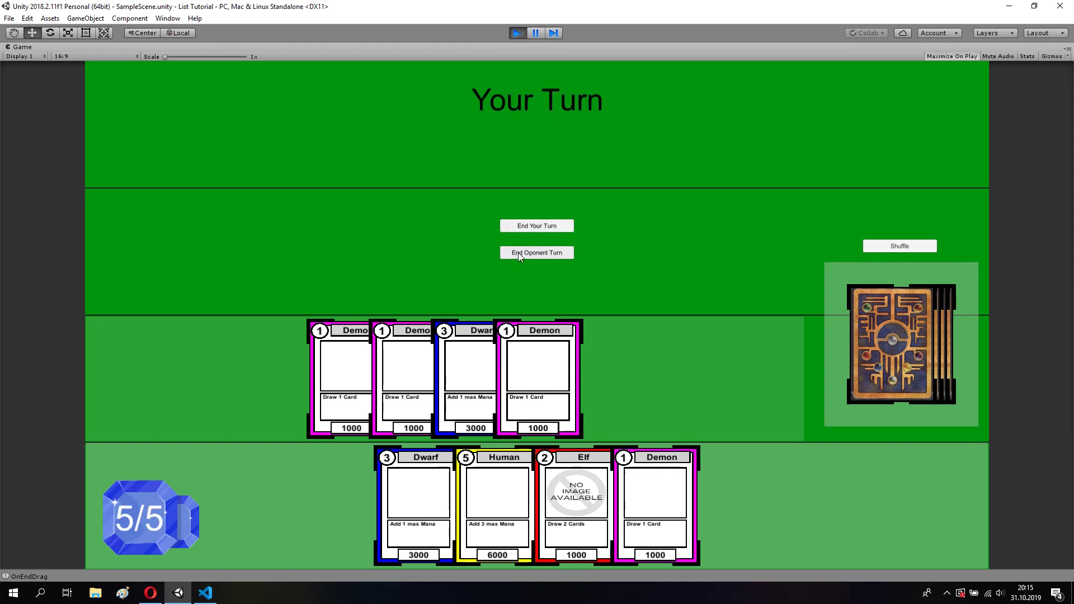
{"action": "mouse_move", "coordinate": [497, 497]}
{"action": "left_mouse_down"}
{"action": "mouse_move", "coordinate": [619, 394]}
{"action": "mouse_move", "coordinate": [613, 380]}
{"action": "left_mouse_up"}
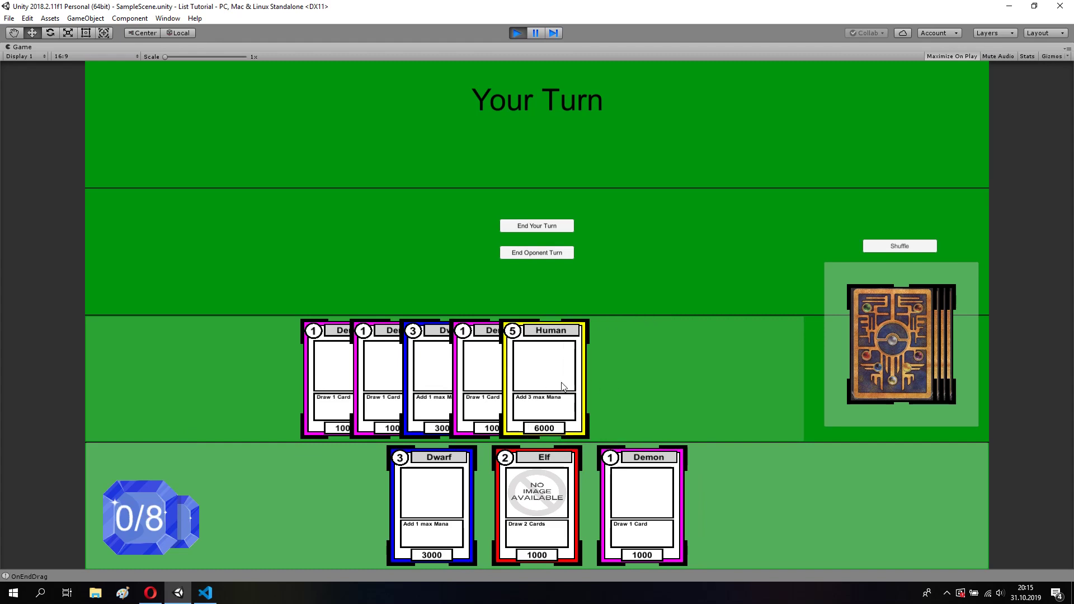
{"action": "left_click", "coordinate": [508, 225]}
{"action": "left_click", "coordinate": [513, 252]}
{"action": "left_click_drag", "start_coordinate": [536, 492], "coordinate": [659, 347]}
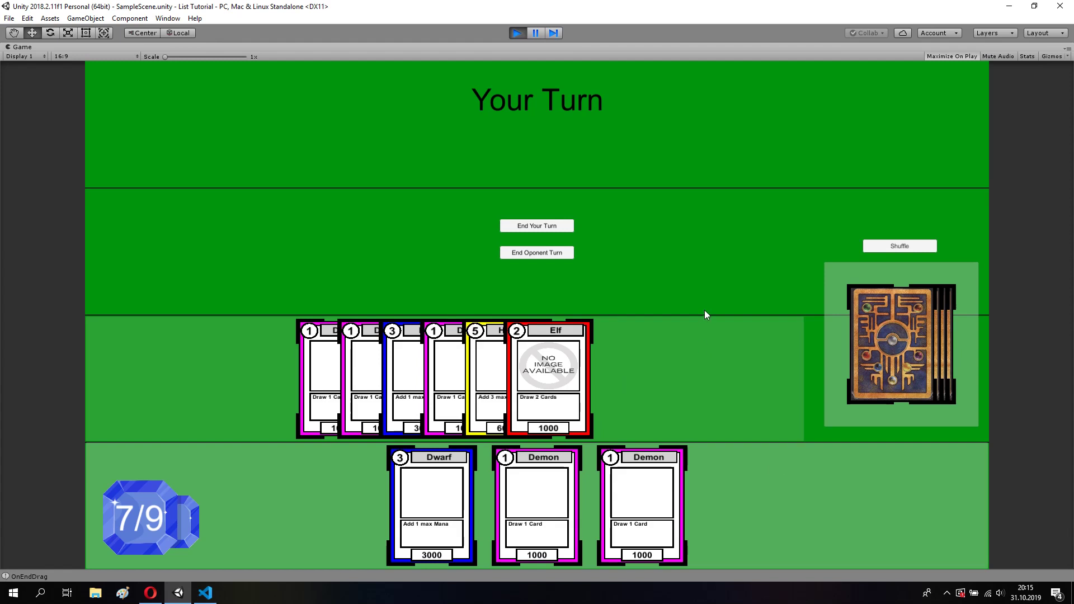
{"action": "mouse_move", "coordinate": [649, 491]}
{"action": "left_mouse_down"}
{"action": "mouse_move", "coordinate": [658, 515]}
{"action": "mouse_move", "coordinate": [696, 392]}
{"action": "left_mouse_up"}
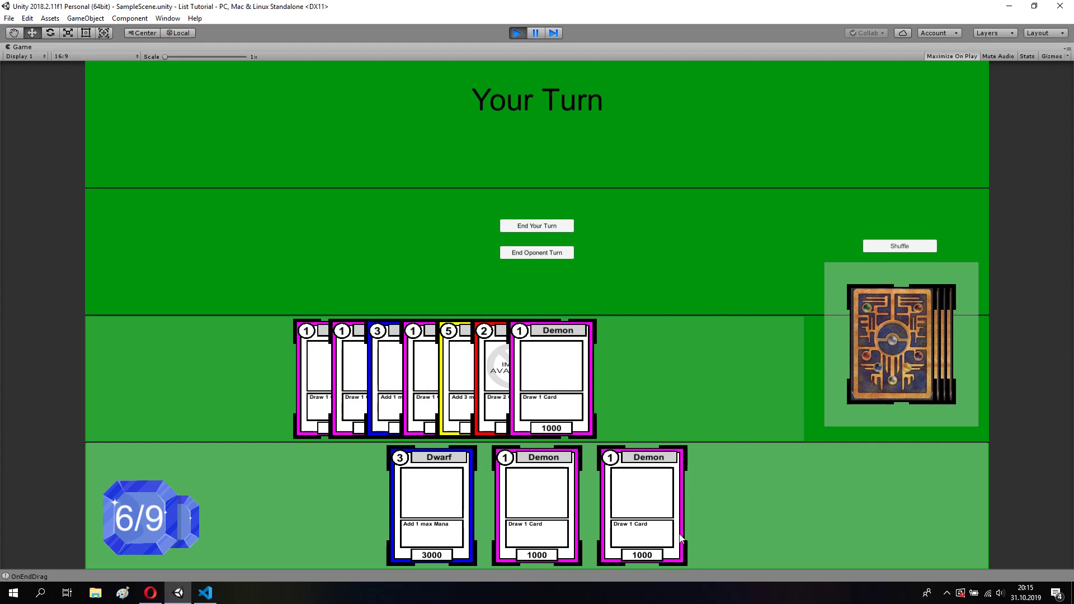
{"action": "left_click", "coordinate": [516, 33]}
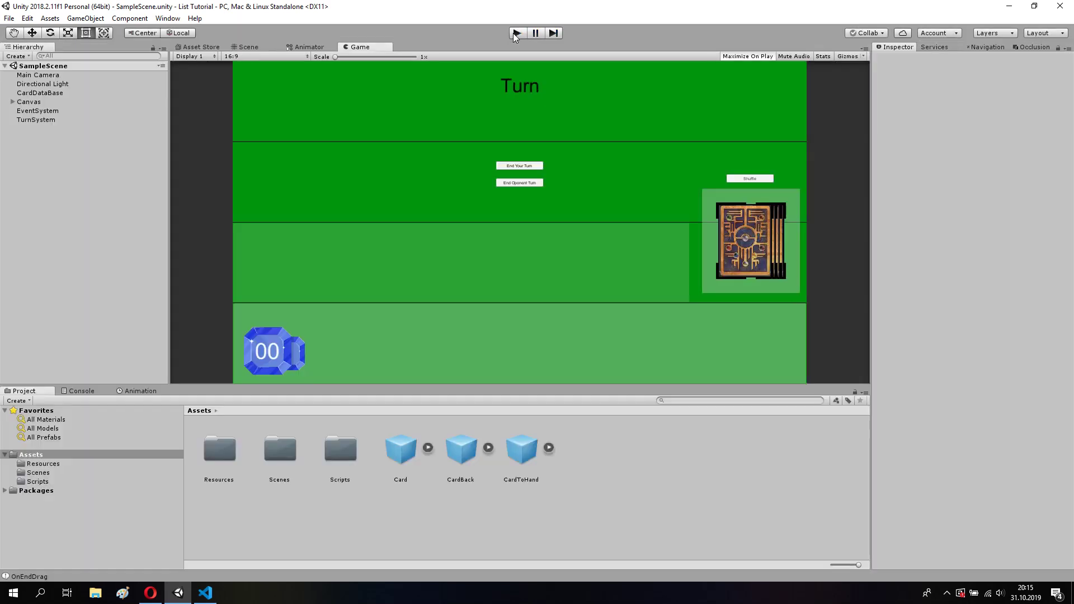
In CardDataBase.cs, change the Demon card's draw value from 2 to 1 and save
{"action": "left_click", "coordinate": [204, 593]}
{"action": "left_click", "coordinate": [117, 28]}
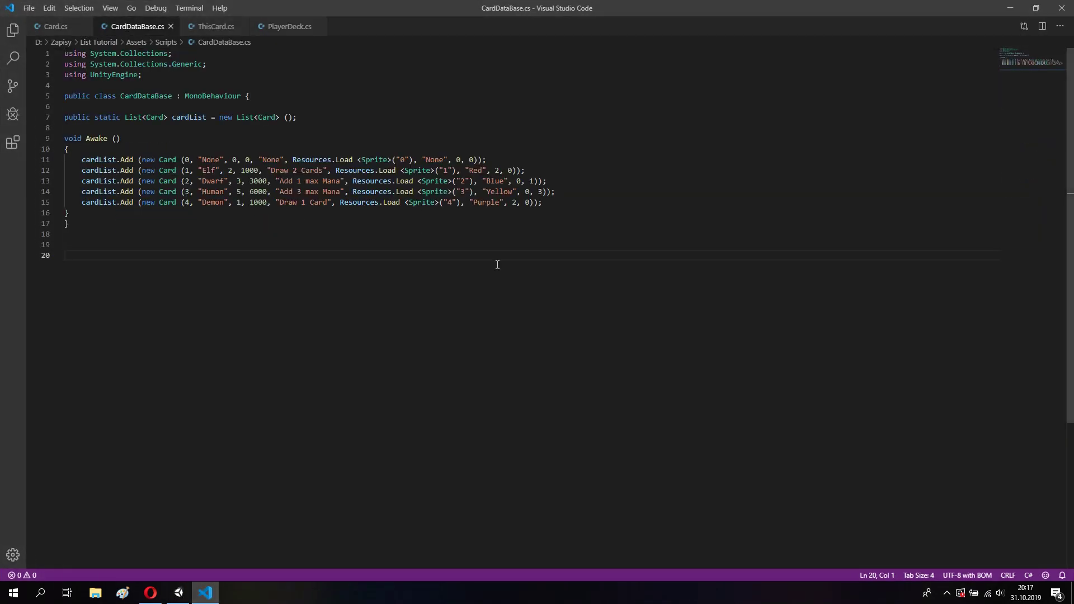
{"action": "left_click", "coordinate": [548, 202]}
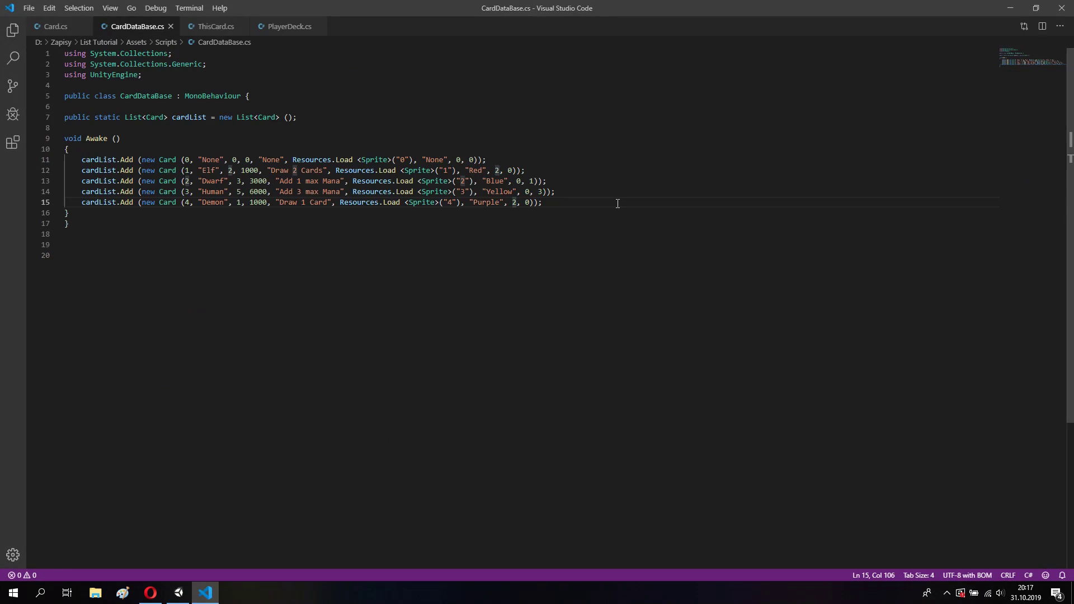
{"action": "key", "text": "BackSpace"}
{"action": "type", "text": "1"}
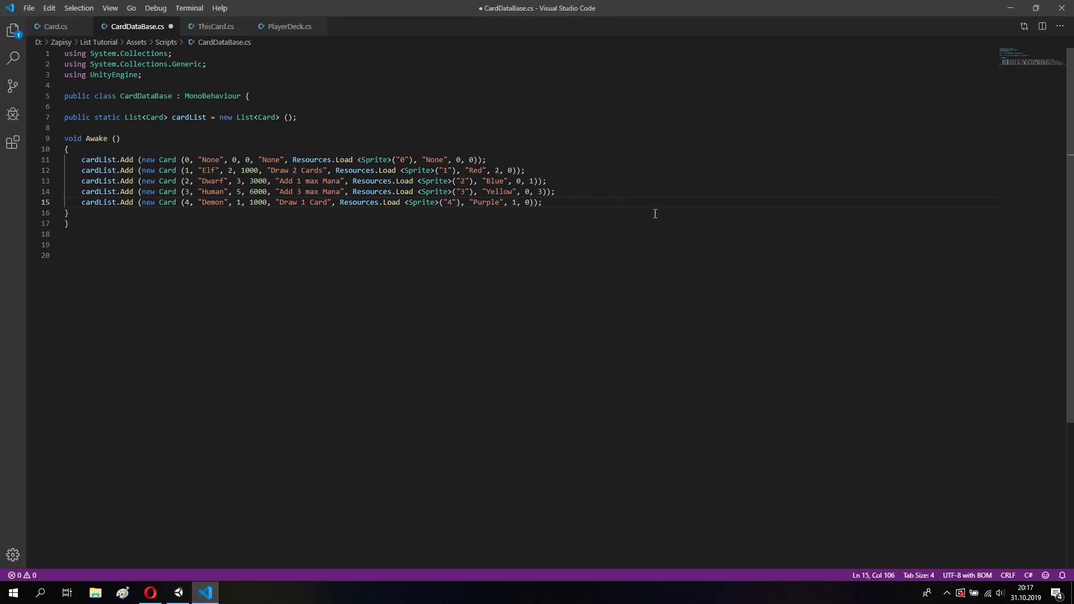
{"action": "key", "text": "ctrl+s"}
In PlayerDeck.cs, reset the Draw loop to start at i=0, save, and return to Unity
{"action": "left_click", "coordinate": [290, 28]}
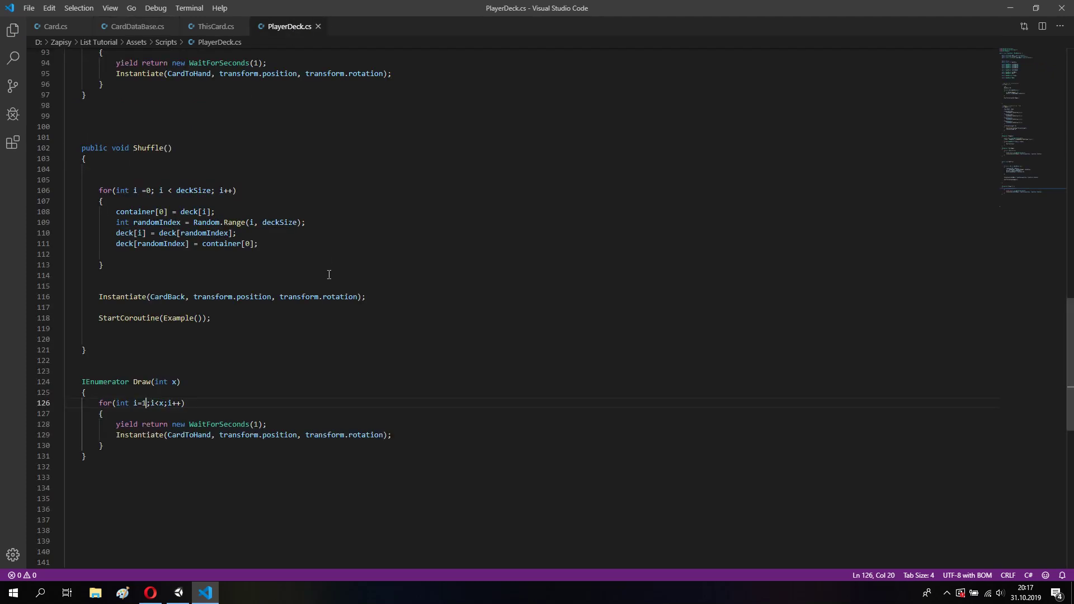
{"action": "key", "text": "BackSpace"}
{"action": "type", "text": "0"}
{"action": "key", "text": "ctrl+s"}
{"action": "left_click", "coordinate": [179, 592]}
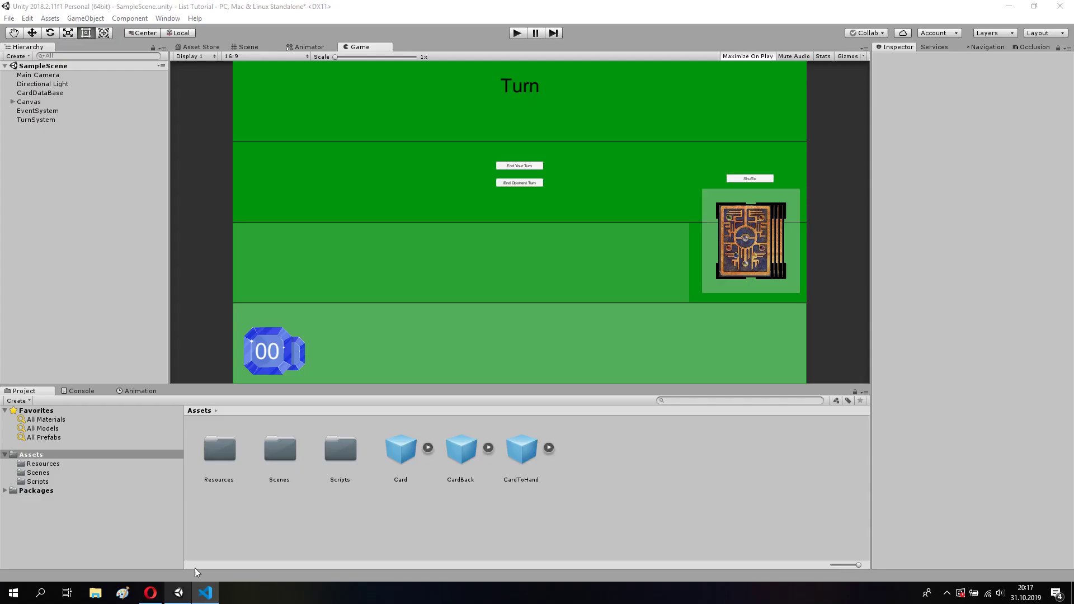
Start play mode and summon an Elf and then the Dwarf, ending both turns between plays
{"action": "left_click", "coordinate": [514, 34]}
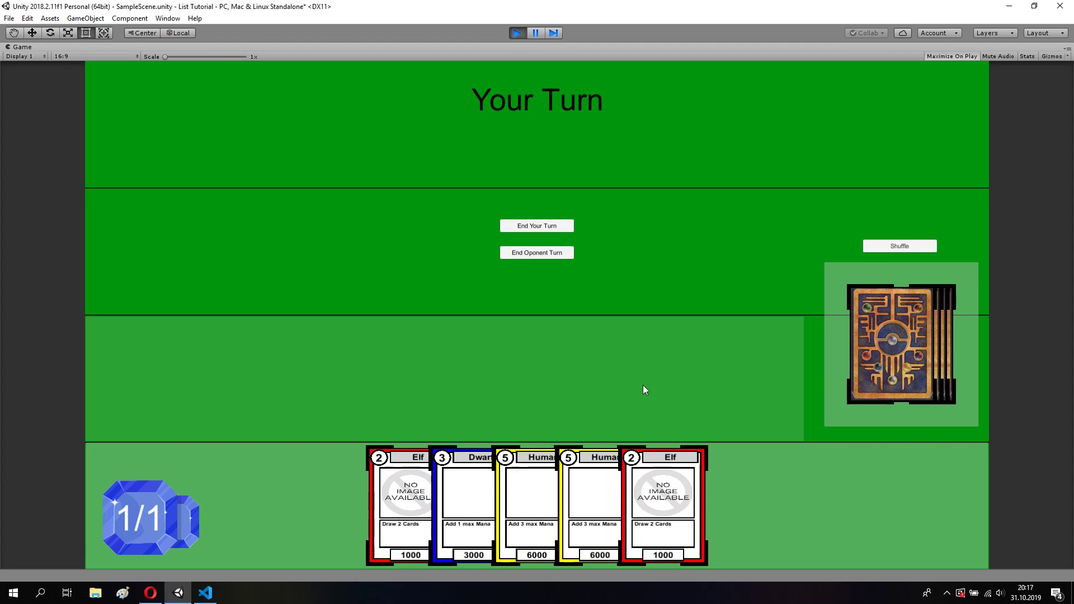
{"action": "left_click", "coordinate": [538, 229]}
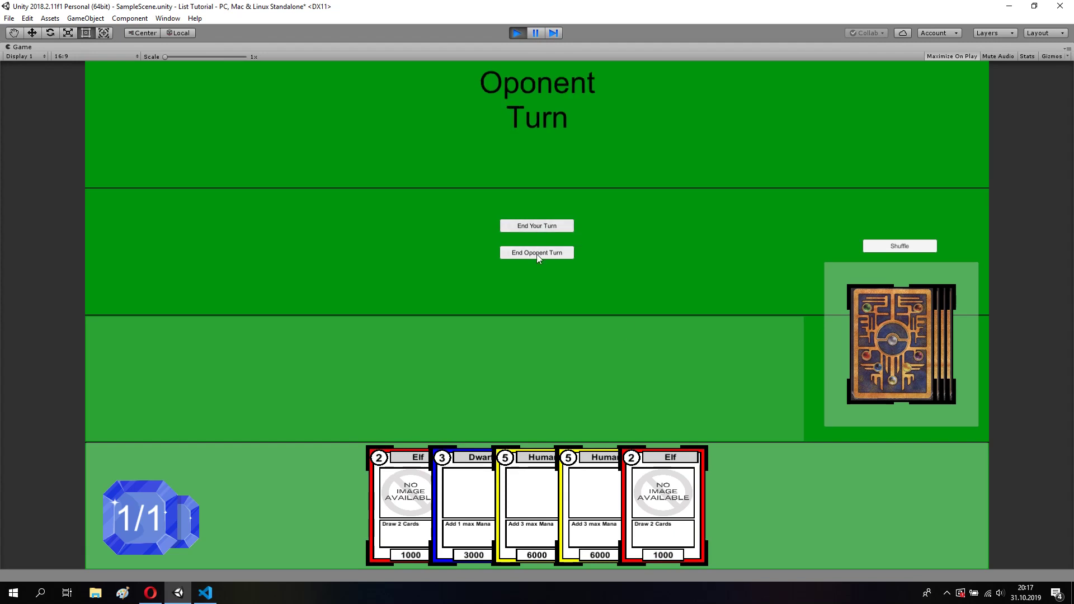
{"action": "left_click", "coordinate": [537, 255]}
{"action": "left_click_drag", "start_coordinate": [676, 495], "coordinate": [574, 367]}
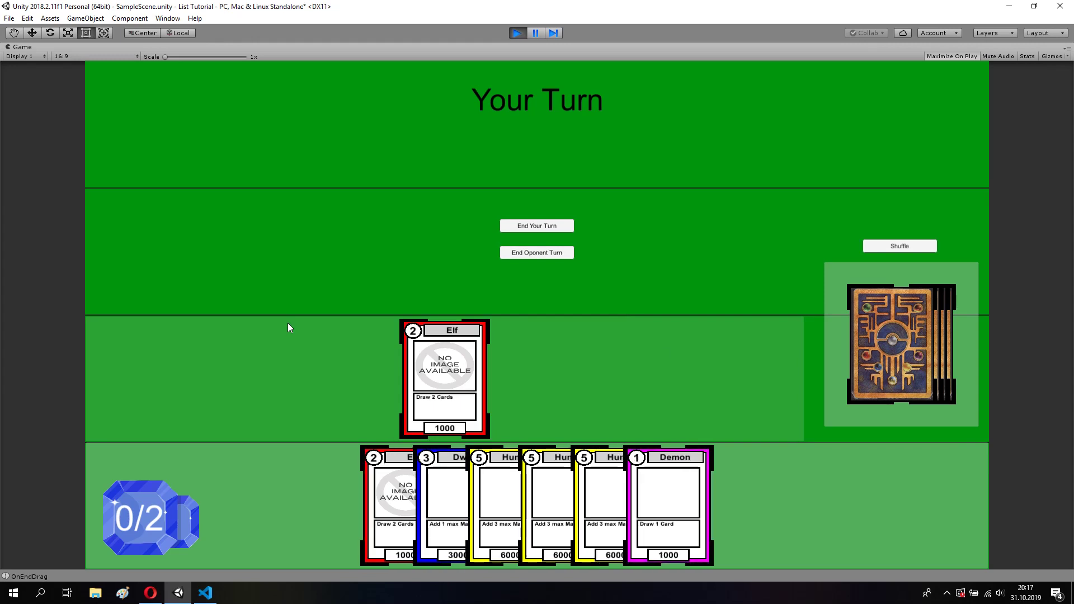
{"action": "left_click", "coordinate": [557, 225]}
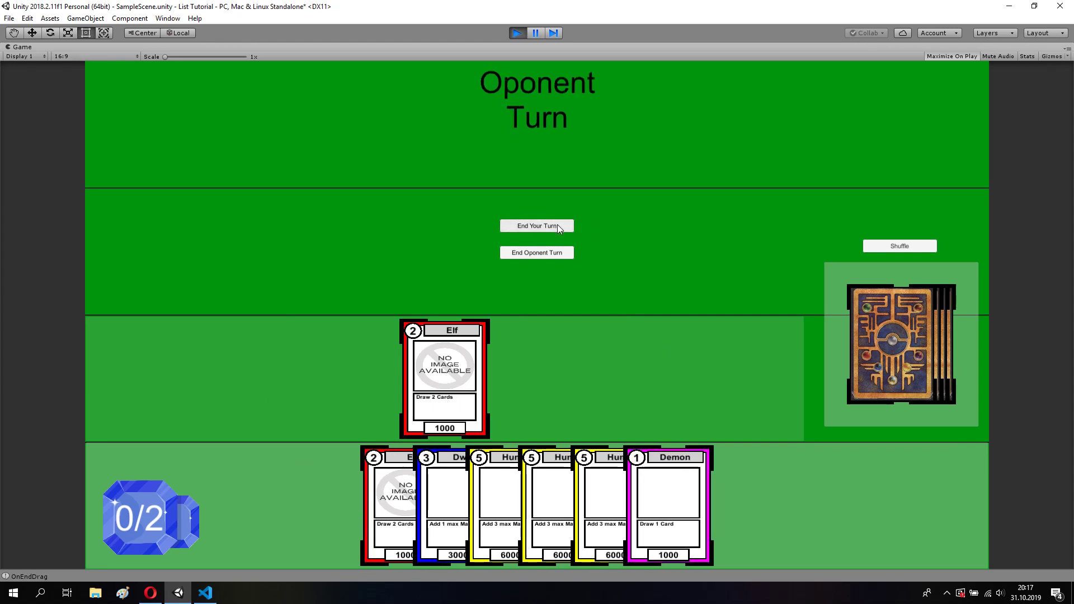
{"action": "left_click", "coordinate": [549, 254]}
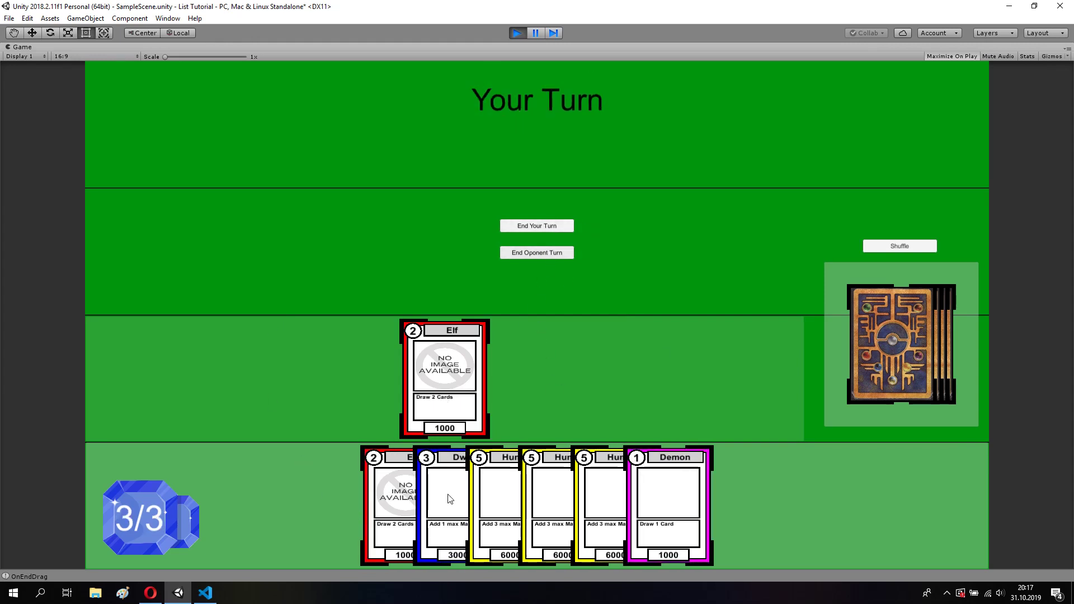
{"action": "left_click_drag", "start_coordinate": [445, 496], "coordinate": [509, 380]}
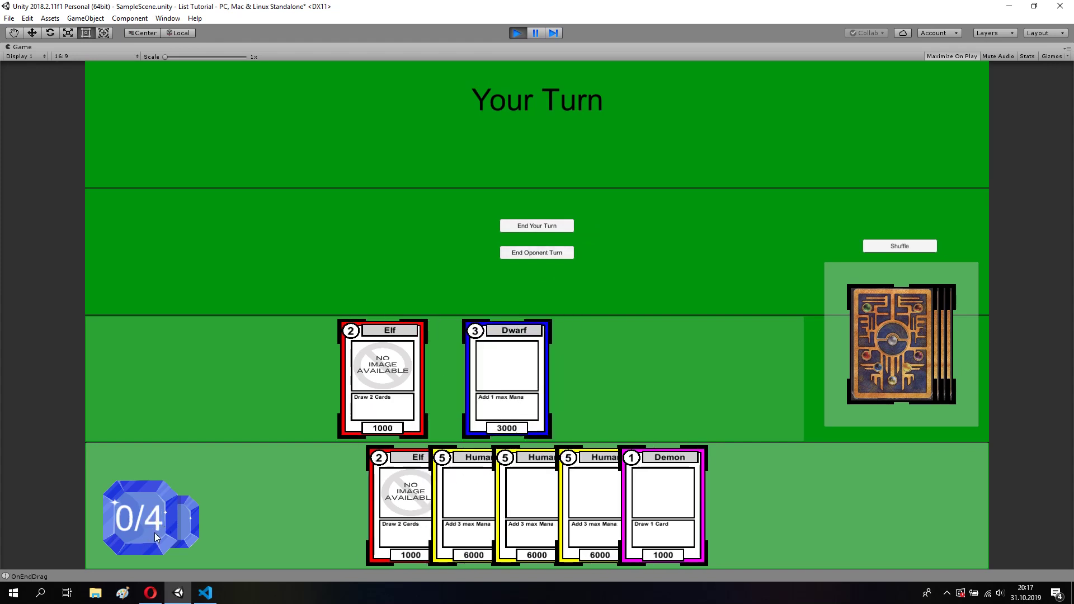
{"action": "left_click", "coordinate": [515, 225]}
{"action": "left_click", "coordinate": [521, 253]}
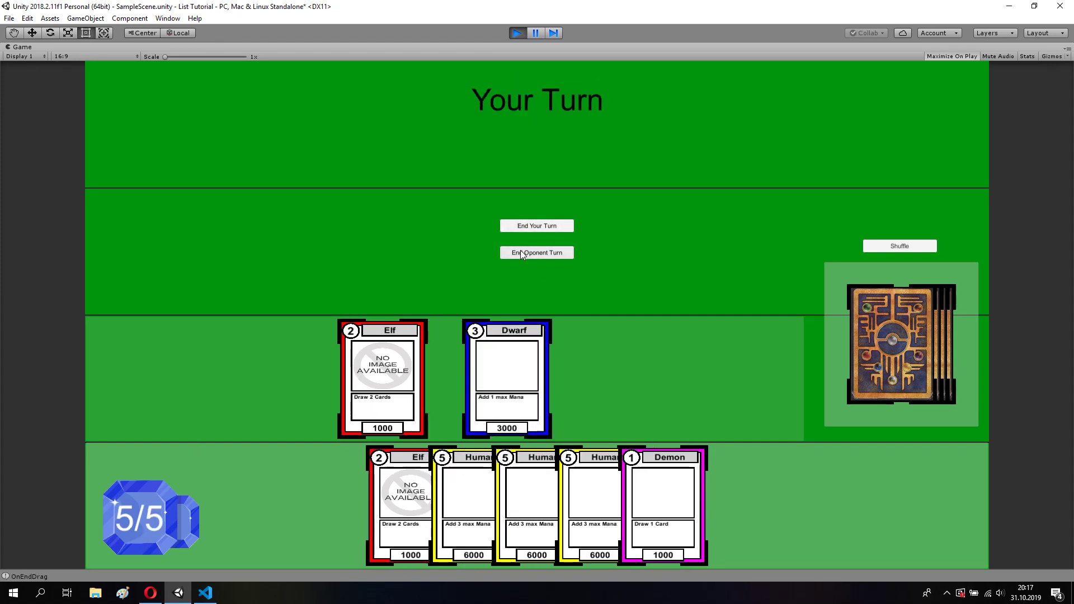
Summon a Demon, two Elves and a Human, then stop play mode and return to the code editor
{"action": "left_click_drag", "start_coordinate": [670, 471], "coordinate": [683, 319]}
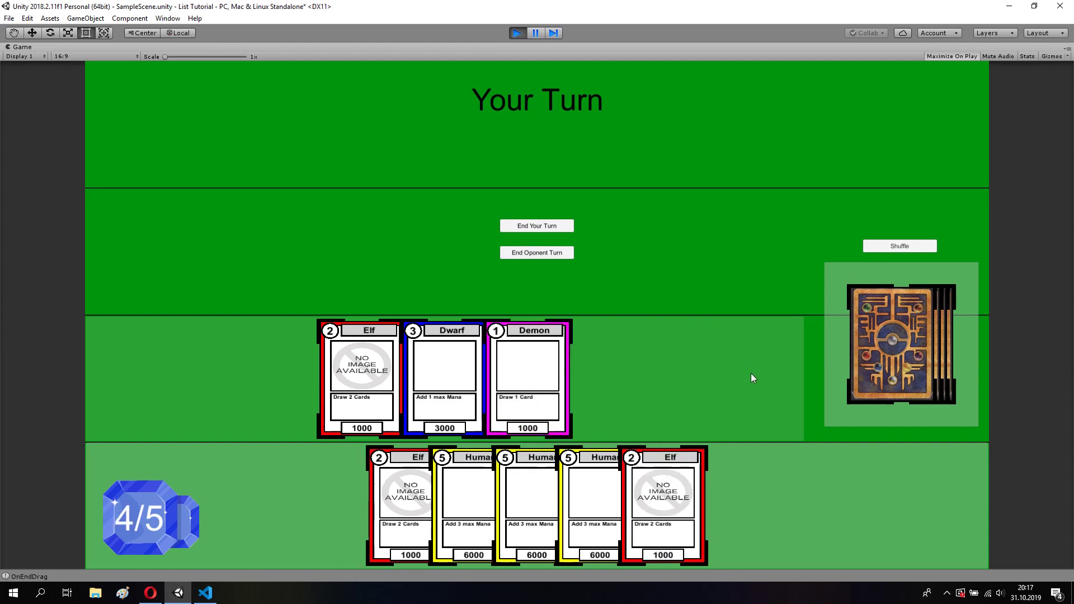
{"action": "left_click_drag", "start_coordinate": [401, 502], "coordinate": [446, 384]}
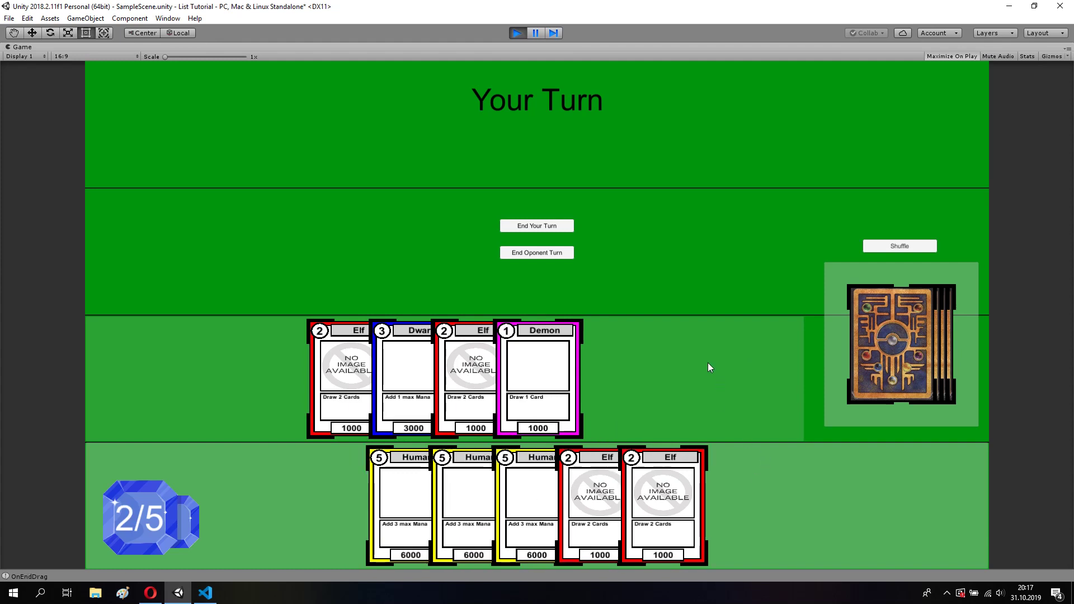
{"action": "left_click_drag", "start_coordinate": [688, 503], "coordinate": [679, 374]}
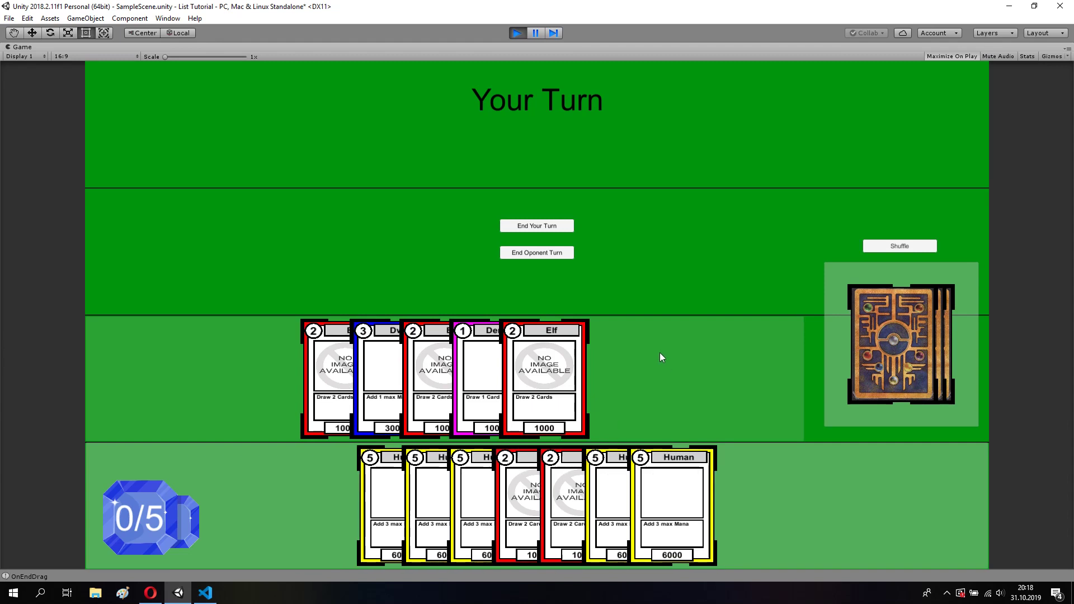
{"action": "left_click", "coordinate": [532, 226]}
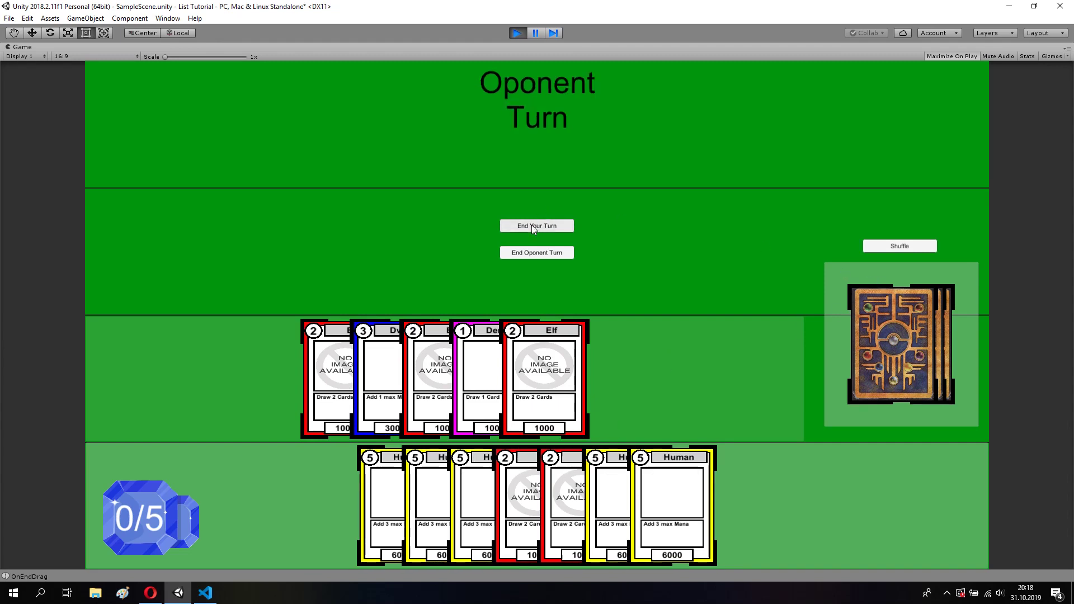
{"action": "left_click", "coordinate": [565, 251]}
{"action": "left_click_drag", "start_coordinate": [682, 525], "coordinate": [691, 418]}
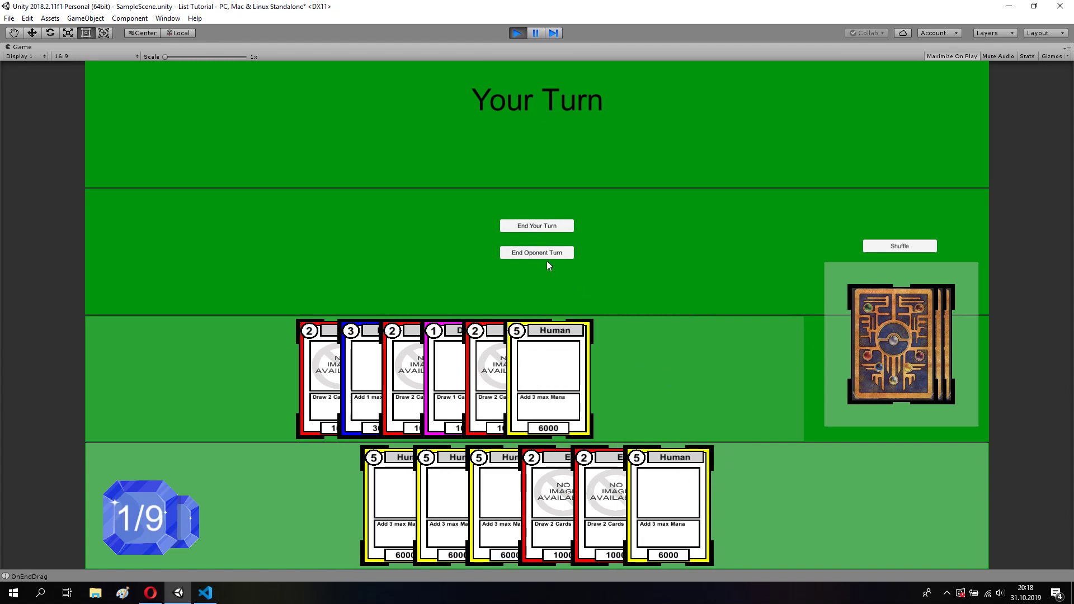
{"action": "left_click", "coordinate": [516, 34]}
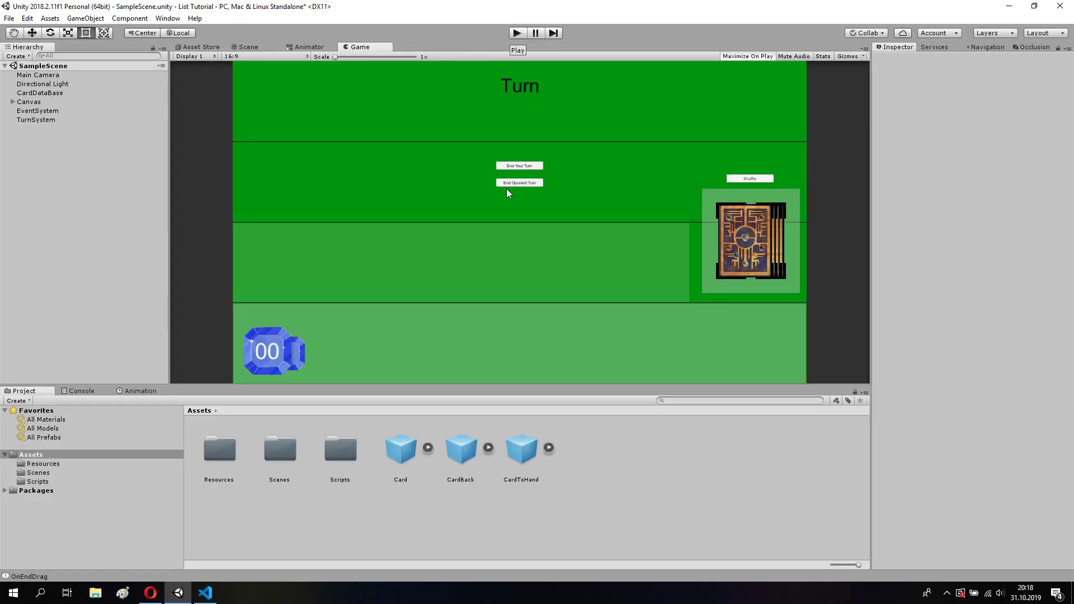
{"action": "left_click", "coordinate": [217, 593]}
{"action": "left_click", "coordinate": [53, 27]}
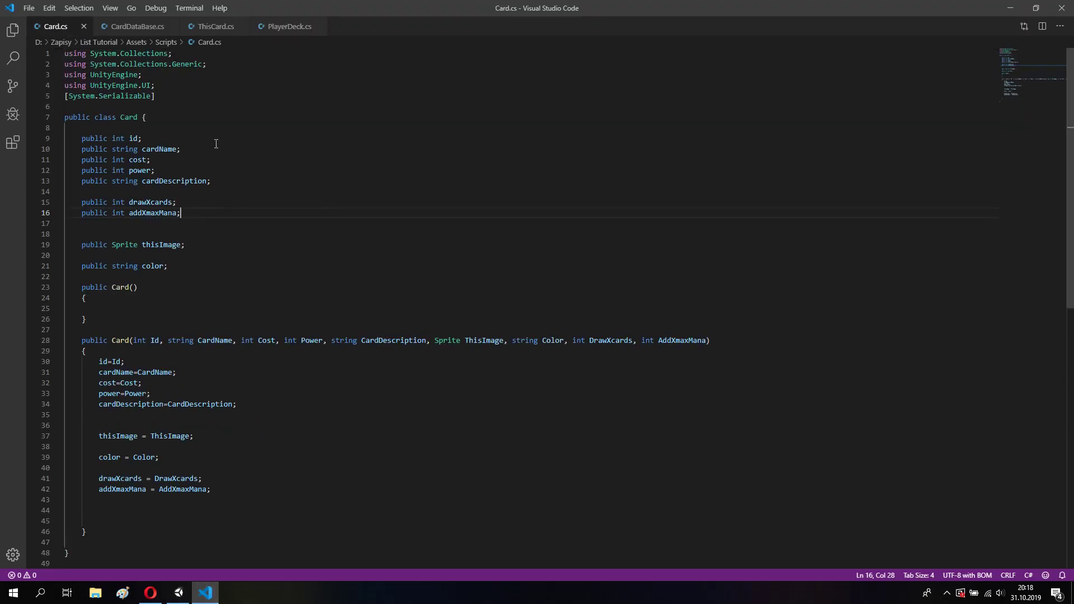
{"action": "left_click_drag", "start_coordinate": [202, 208], "coordinate": [67, 199]}
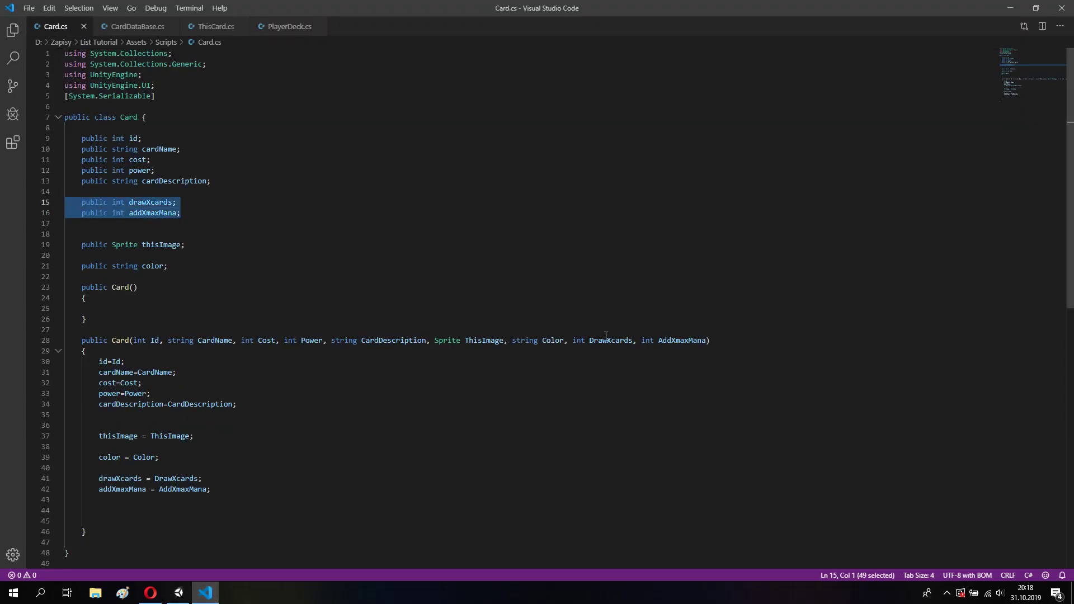
{"action": "left_click_drag", "start_coordinate": [723, 342], "coordinate": [573, 343]}
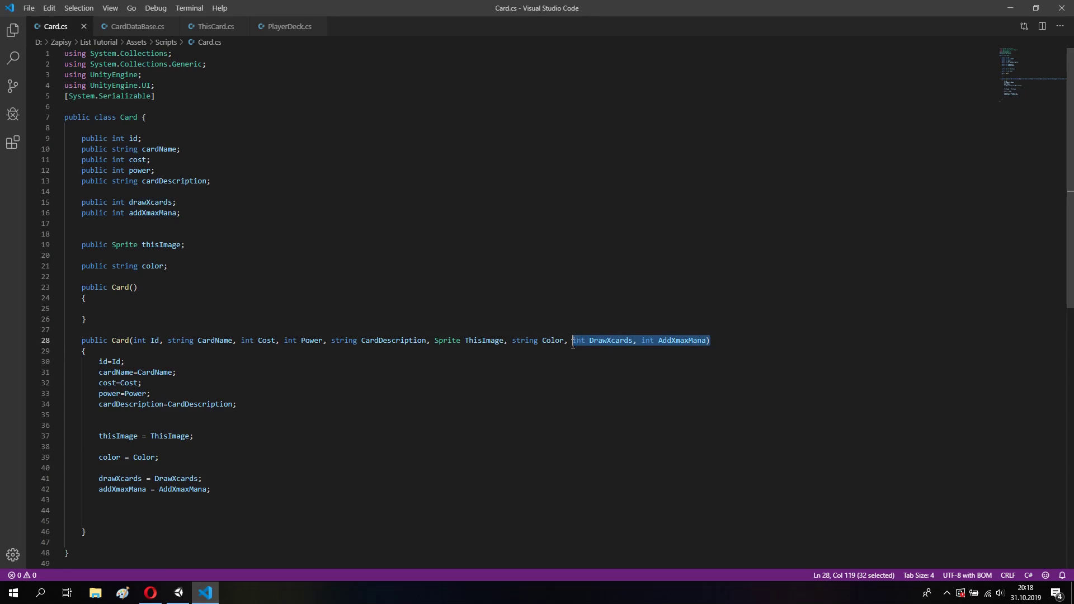
{"action": "left_click_drag", "start_coordinate": [214, 489], "coordinate": [65, 468]}
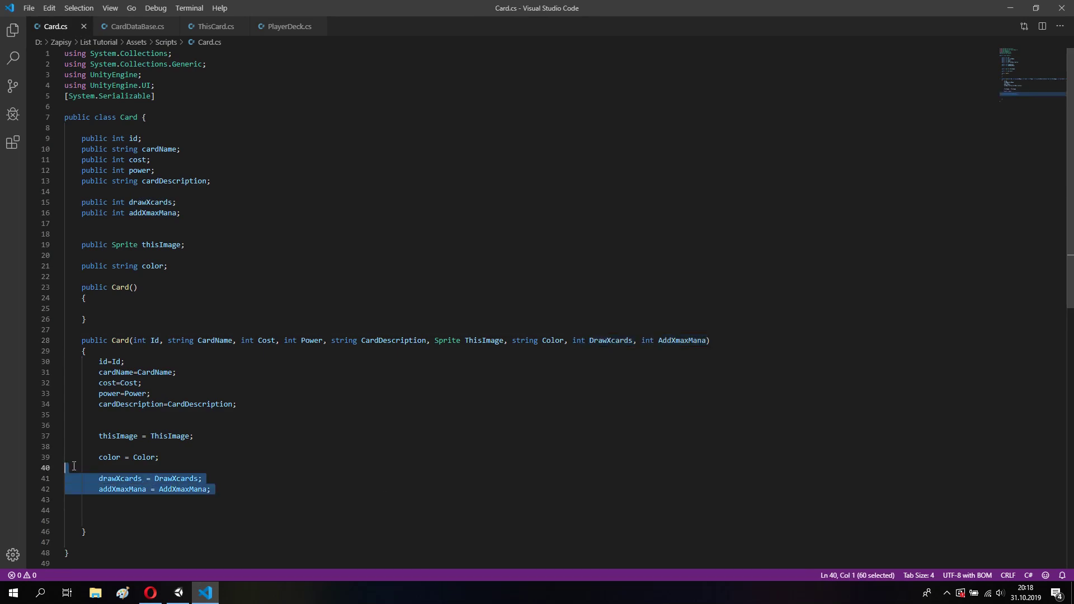
{"action": "left_click", "coordinate": [128, 31]}
{"action": "mouse_move", "coordinate": [542, 202]}
{"action": "left_mouse_down"}
{"action": "mouse_move", "coordinate": [512, 203]}
{"action": "mouse_move", "coordinate": [516, 182]}
{"action": "mouse_move", "coordinate": [496, 170]}
{"action": "left_mouse_up"}
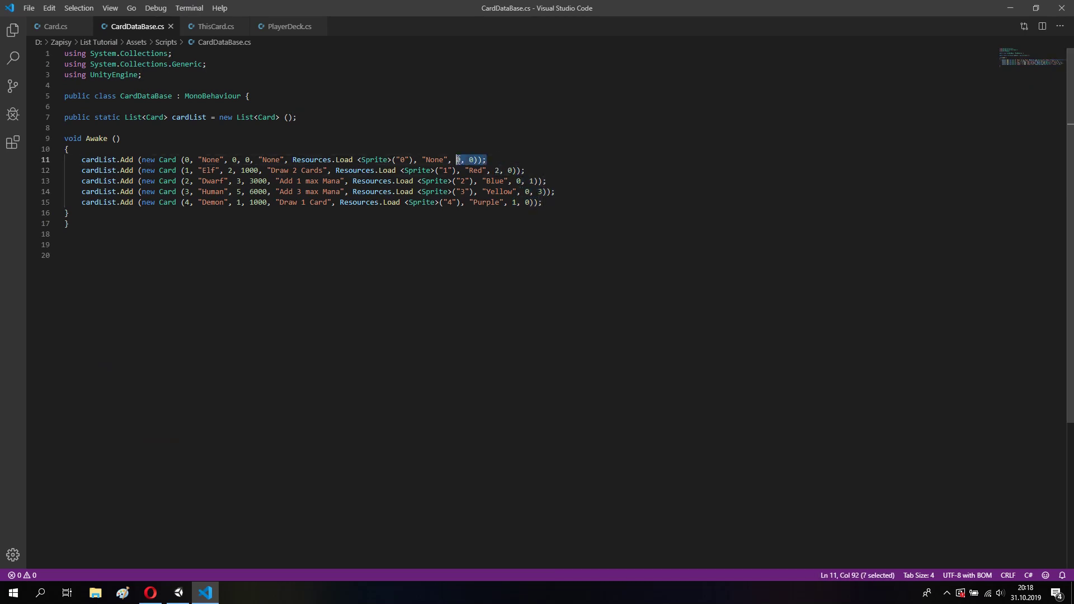
{"action": "left_click", "coordinate": [215, 26]}
{"action": "scroll", "coordinate": [314, 176], "scroll_direction": "up", "scroll_amount": 18}
{"action": "scroll", "coordinate": [314, 177], "scroll_direction": "up", "scroll_amount": 9}
{"action": "scroll", "coordinate": [313, 176], "scroll_direction": "up", "scroll_amount": 4}
{"action": "scroll", "coordinate": [259, 221], "scroll_direction": "up", "scroll_amount": 3}
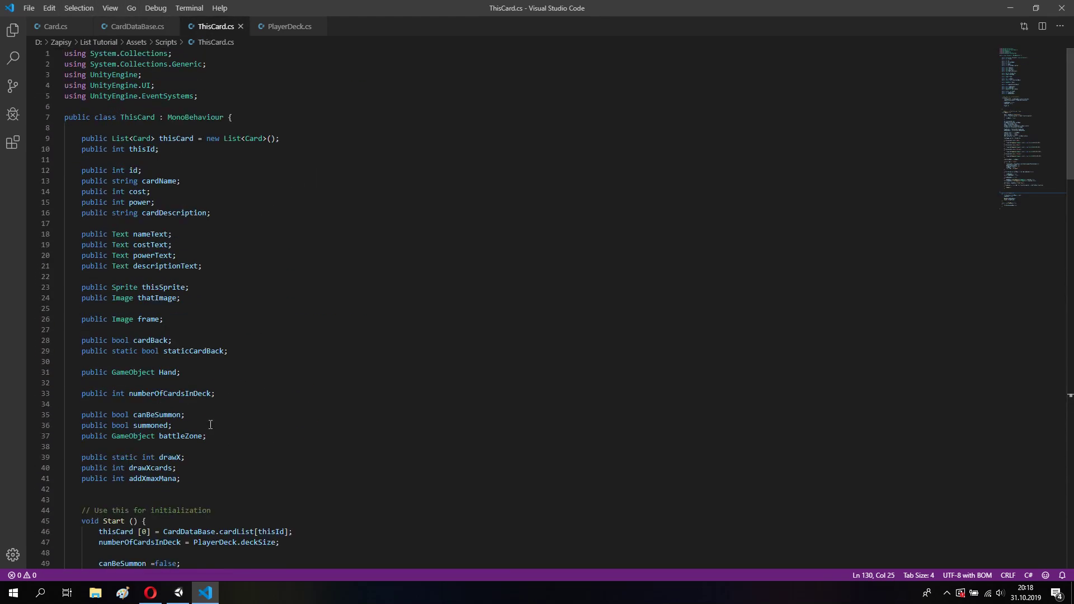
{"action": "left_click_drag", "start_coordinate": [204, 482], "coordinate": [55, 454]}
{"action": "scroll", "coordinate": [167, 447], "scroll_direction": "down", "scroll_amount": 3}
{"action": "scroll", "coordinate": [259, 438], "scroll_direction": "down", "scroll_amount": 4}
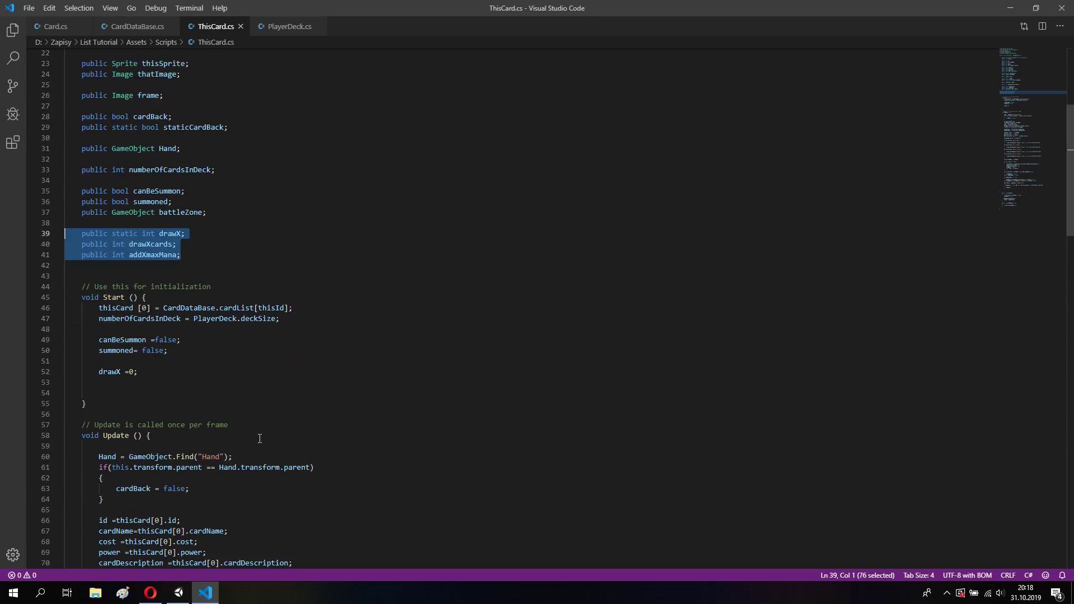
{"action": "left_click_drag", "start_coordinate": [143, 371], "coordinate": [82, 372]}
{"action": "scroll", "coordinate": [333, 376], "scroll_direction": "down", "scroll_amount": 4}
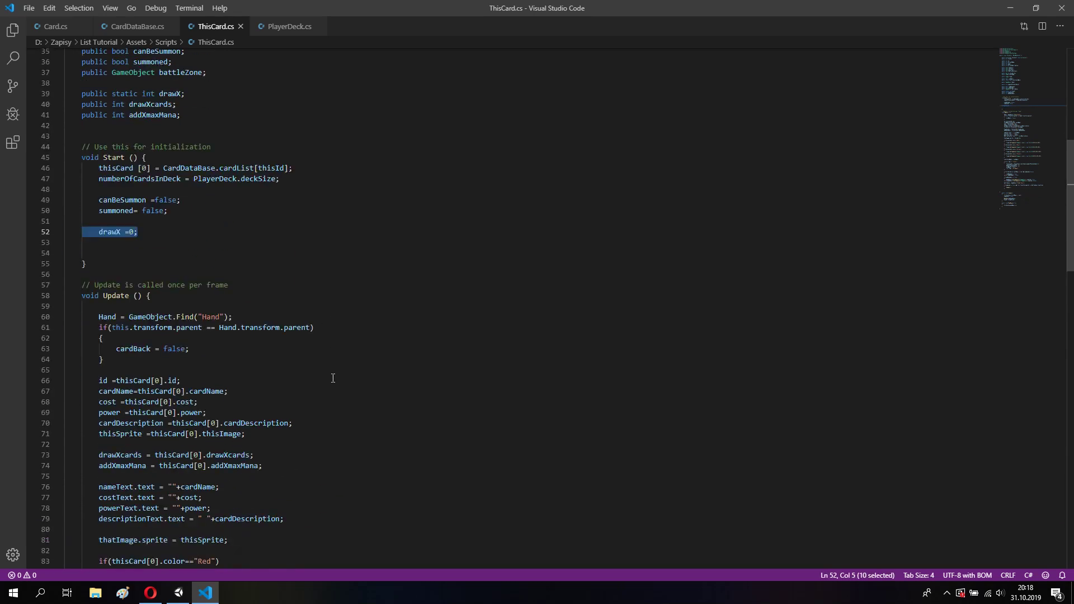
{"action": "left_click_drag", "start_coordinate": [292, 474], "coordinate": [82, 455]}
{"action": "scroll", "coordinate": [456, 419], "scroll_direction": "down", "scroll_amount": 5}
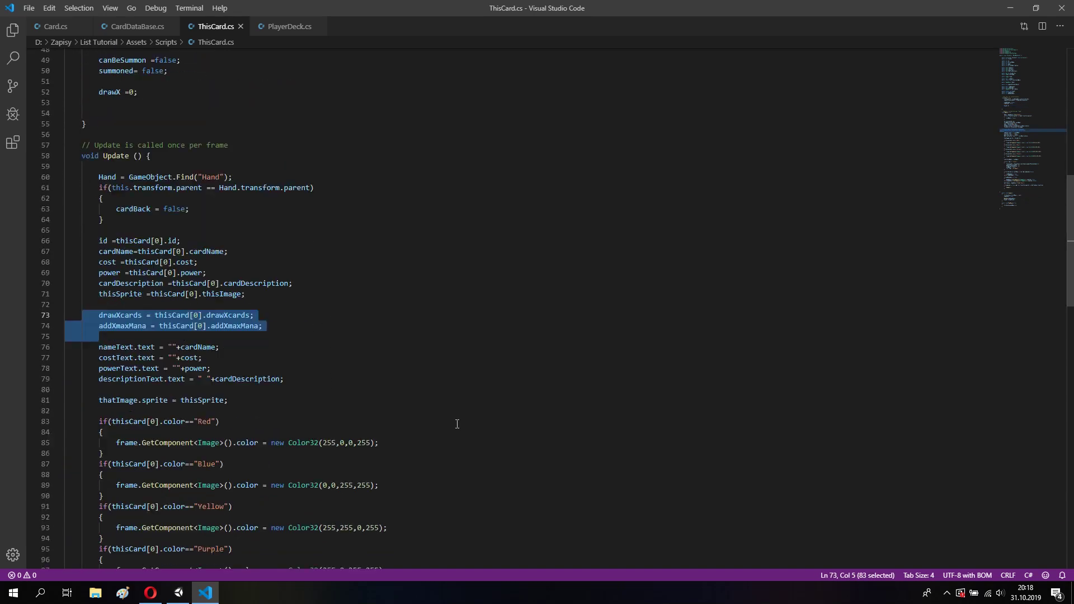
{"action": "scroll", "coordinate": [456, 419], "scroll_direction": "down", "scroll_amount": 8}
{"action": "scroll", "coordinate": [247, 382], "scroll_direction": "down", "scroll_amount": 4}
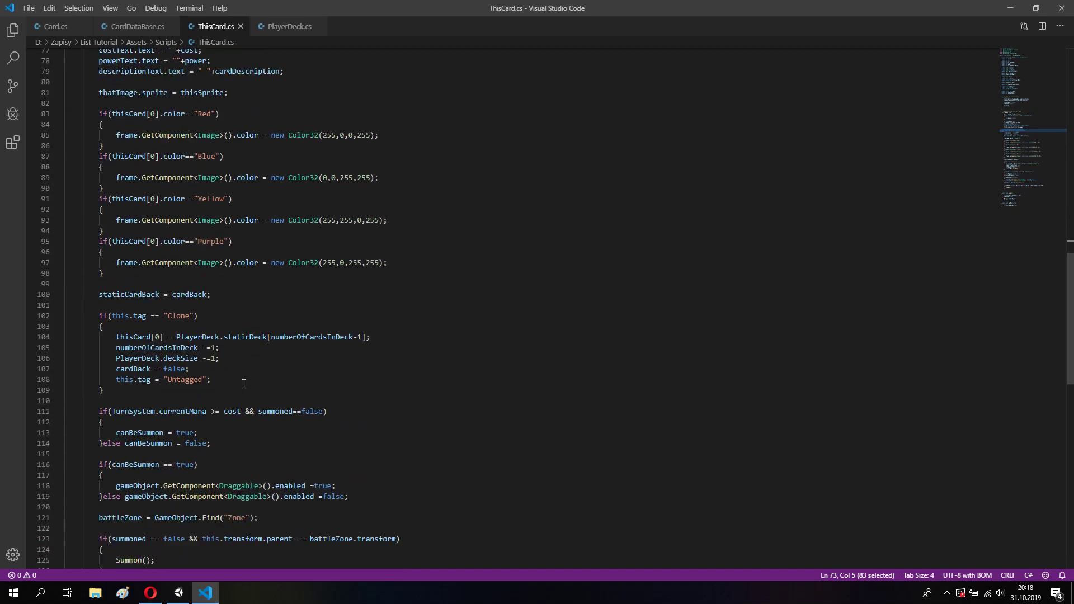
{"action": "scroll", "coordinate": [247, 382], "scroll_direction": "down", "scroll_amount": 4}
{"action": "left_click_drag", "start_coordinate": [182, 425], "coordinate": [66, 403]}
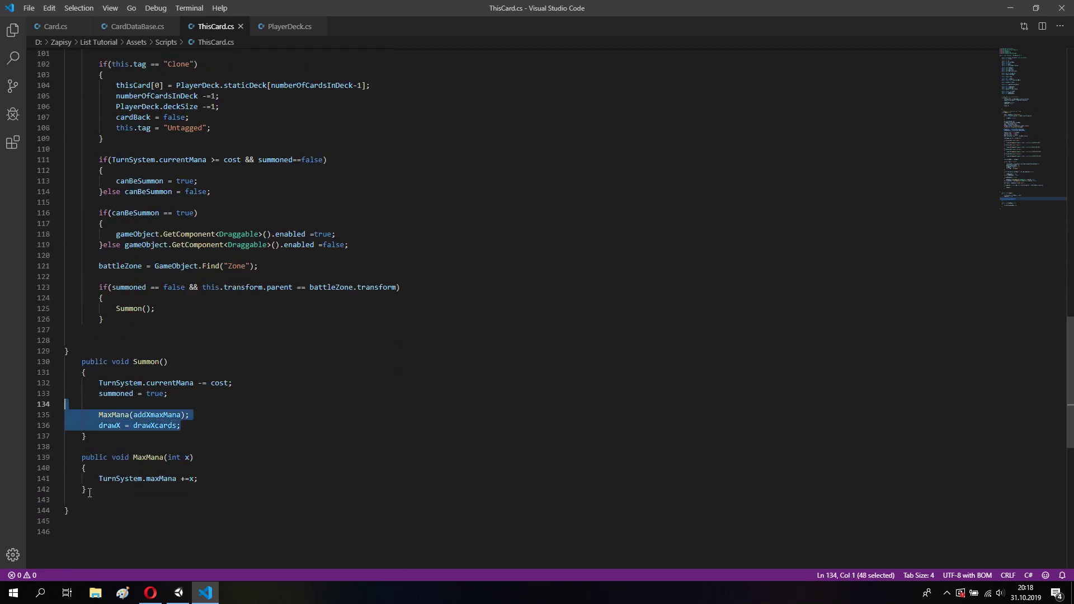
{"action": "left_click_drag", "start_coordinate": [90, 492], "coordinate": [56, 460]}
{"action": "left_click", "coordinate": [314, 457]}
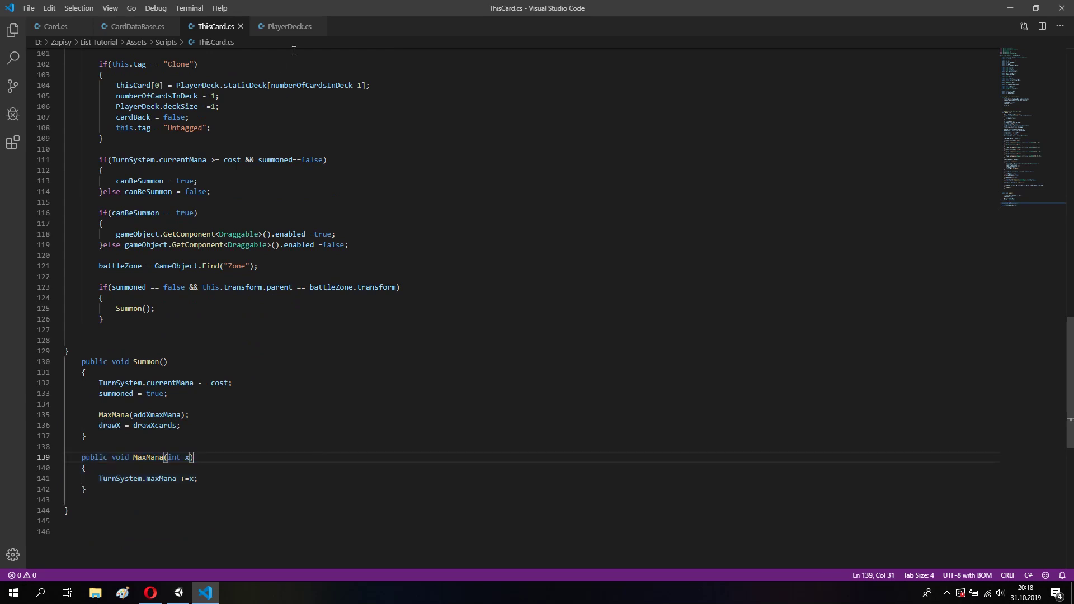
{"action": "left_click", "coordinate": [291, 26]}
{"action": "scroll", "coordinate": [219, 217], "scroll_direction": "up", "scroll_amount": 9}
{"action": "scroll", "coordinate": [220, 217], "scroll_direction": "up", "scroll_amount": 5}
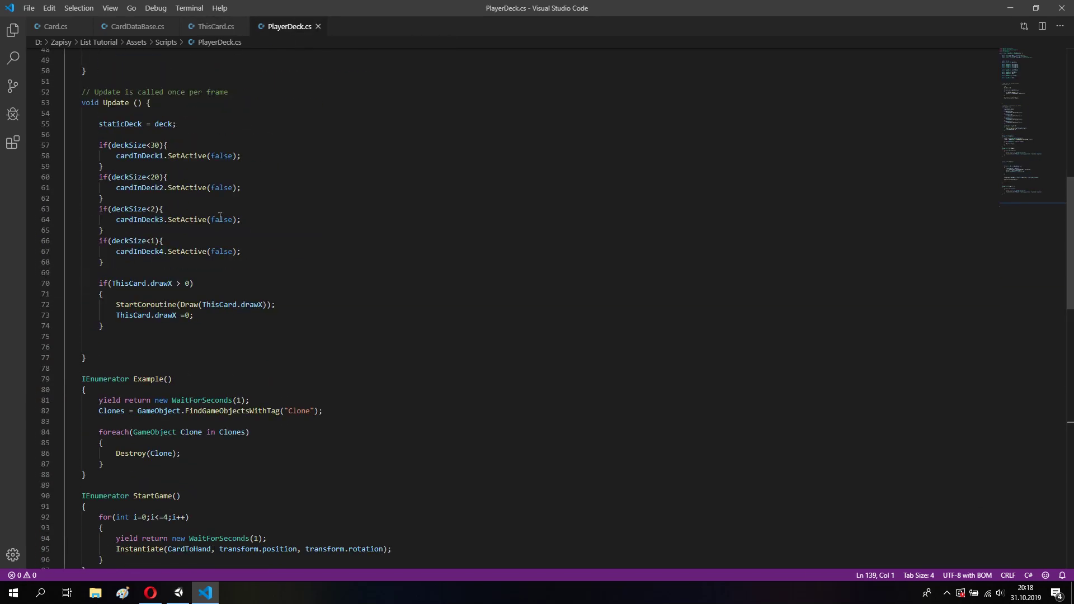
{"action": "left_click_drag", "start_coordinate": [128, 331], "coordinate": [67, 281]}
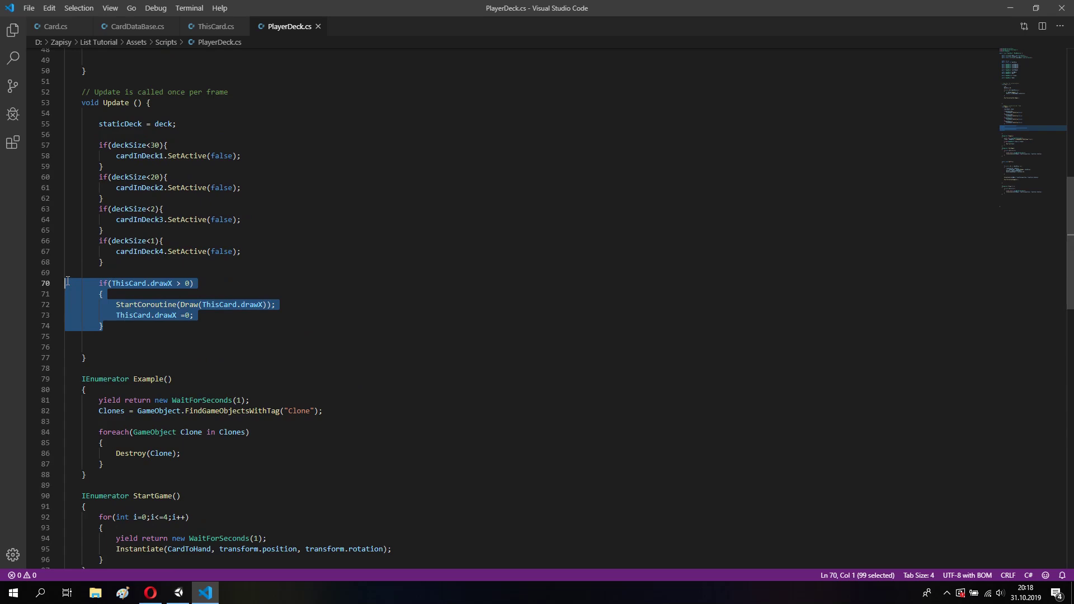
{"action": "scroll", "coordinate": [402, 327], "scroll_direction": "down", "scroll_amount": 4}
{"action": "scroll", "coordinate": [398, 326], "scroll_direction": "down", "scroll_amount": 8}
{"action": "scroll", "coordinate": [389, 325], "scroll_direction": "down", "scroll_amount": 7}
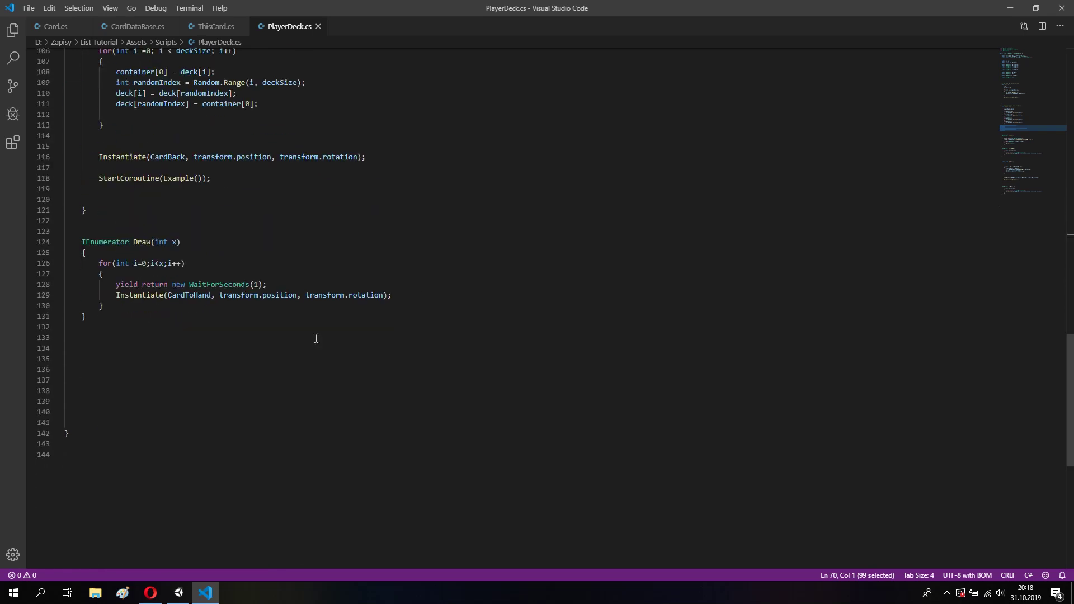
{"action": "left_click_drag", "start_coordinate": [105, 320], "coordinate": [36, 234]}
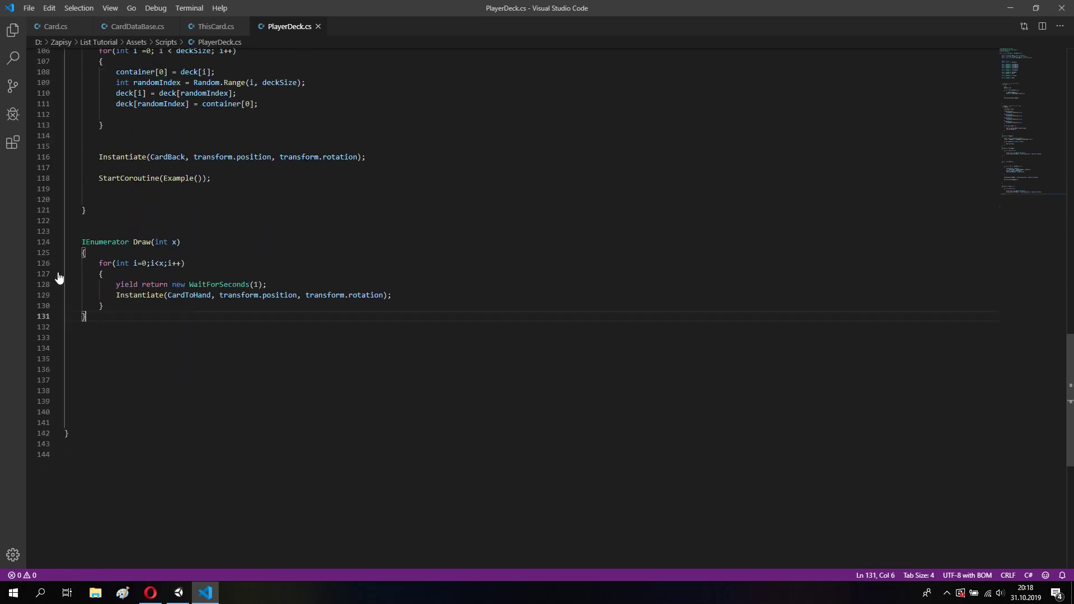
{"action": "left_click", "coordinate": [319, 431]}
{"action": "left_click", "coordinate": [179, 593]}
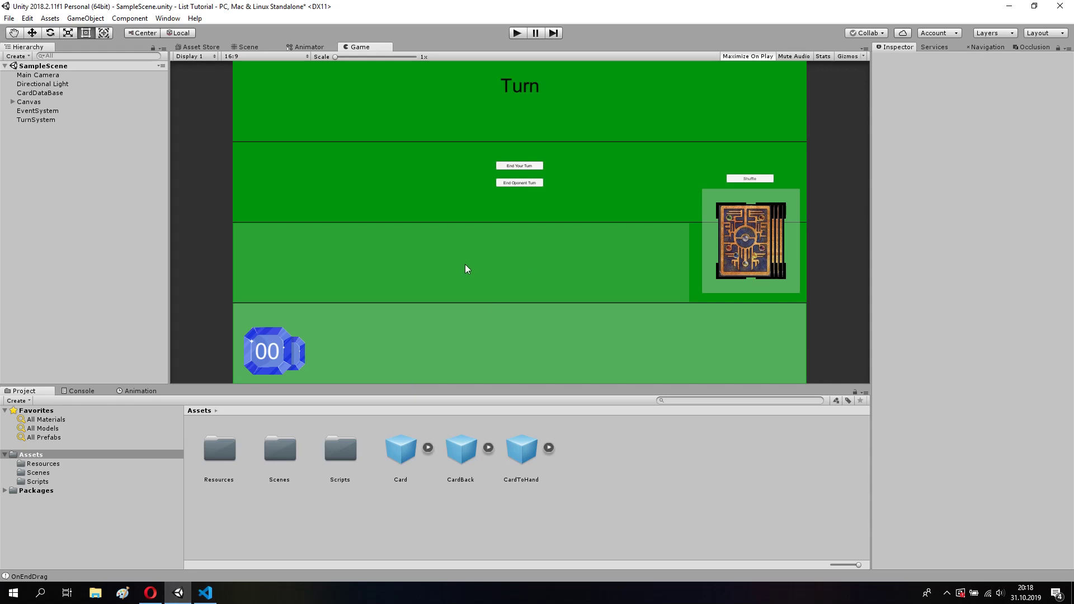